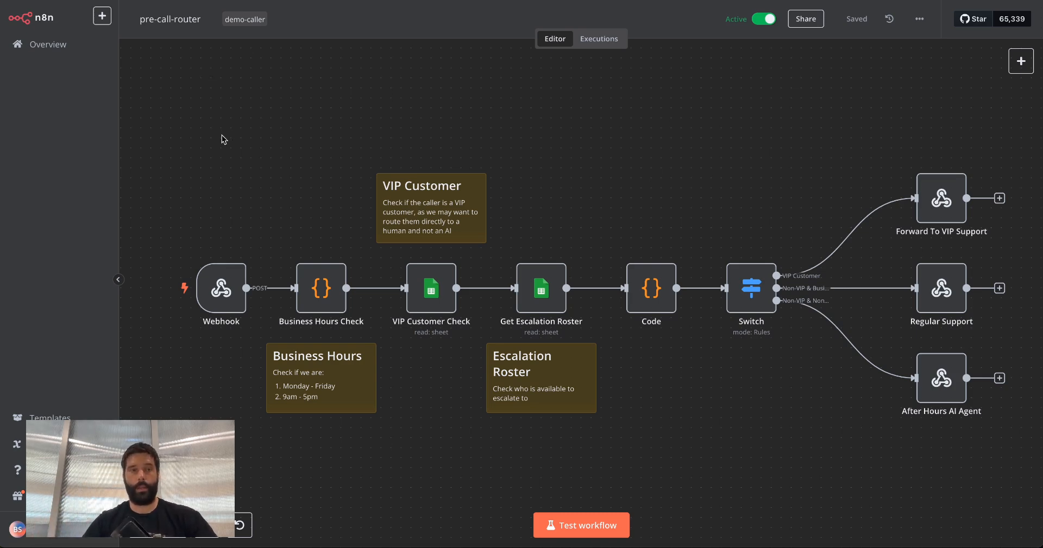
Open the Webhook node, check its settings and the available Respond options, and return to the canvas.
{"action": "double_click", "coordinate": [229, 296]}
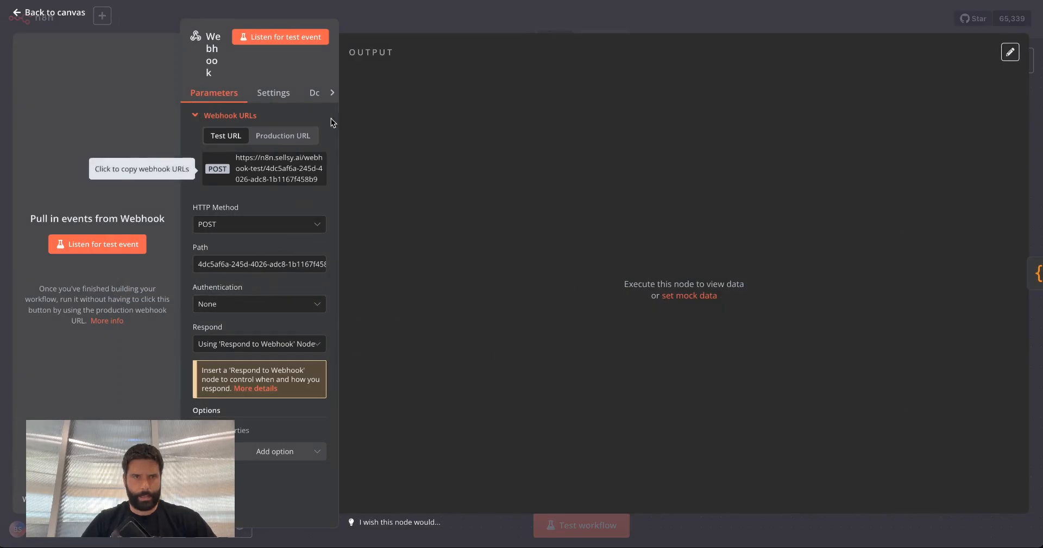
{"action": "left_click", "coordinate": [274, 93]}
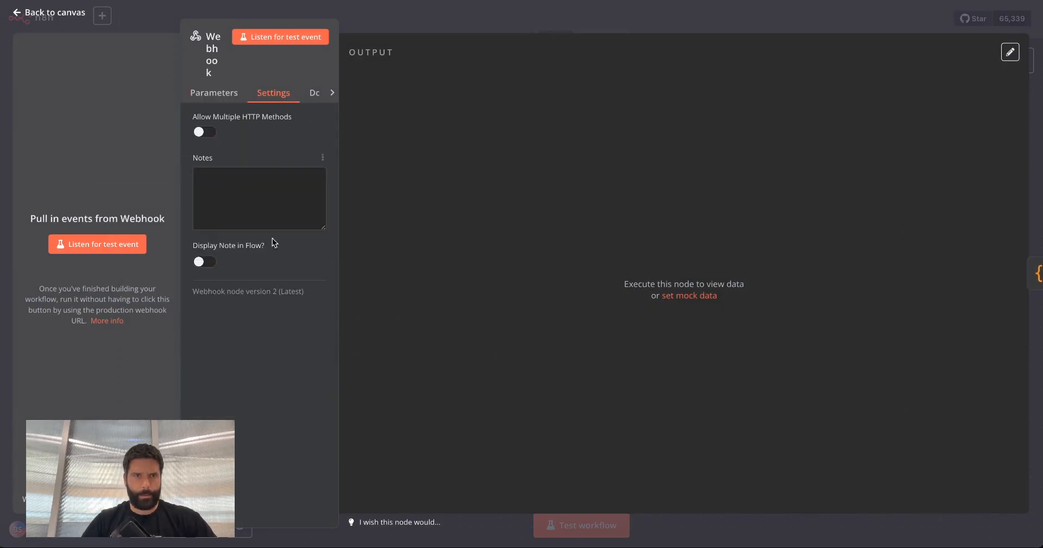
{"action": "left_click", "coordinate": [227, 96]}
{"action": "left_click", "coordinate": [234, 344]}
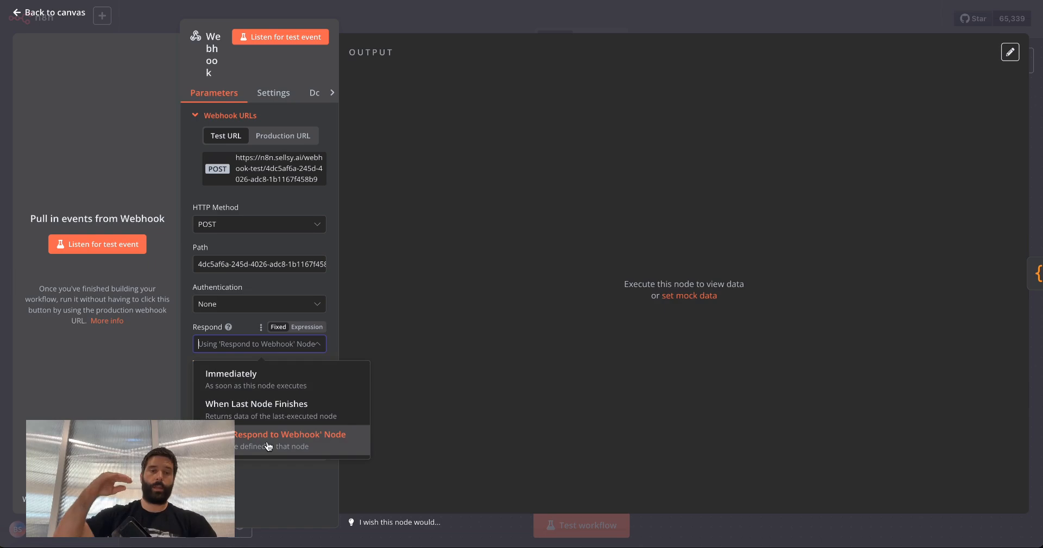
{"action": "left_click", "coordinate": [460, 17]}
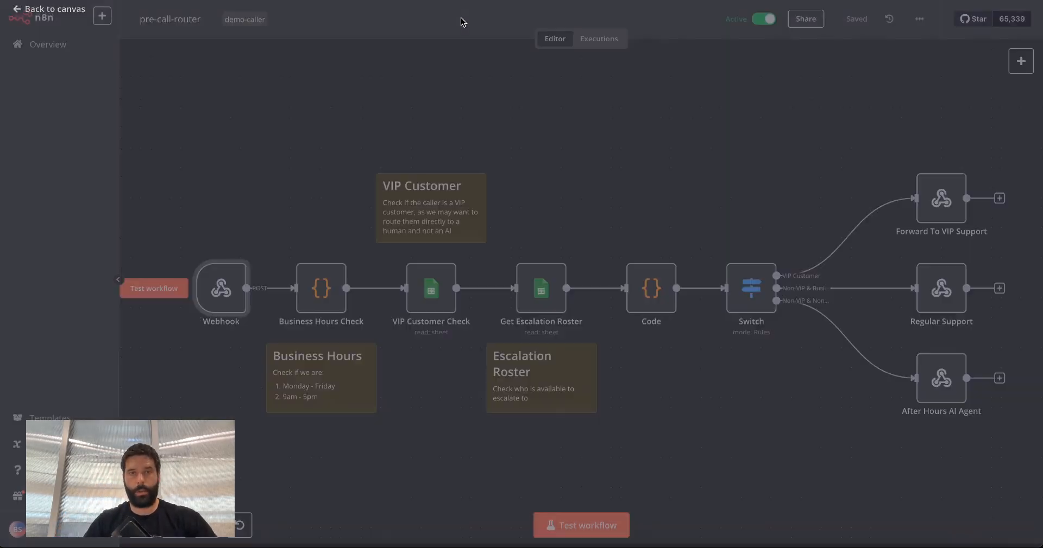
Open the Forward To VIP Support node, examine its XML response body in the expanded expression editor, and return to the canvas.
{"action": "left_click", "coordinate": [283, 136]}
{"action": "mouse_move", "coordinate": [284, 136]}
{"action": "left_mouse_down"}
{"action": "mouse_move", "coordinate": [912, 167]}
{"action": "mouse_move", "coordinate": [929, 343]}
{"action": "left_mouse_up"}
{"action": "double_click", "coordinate": [937, 202]}
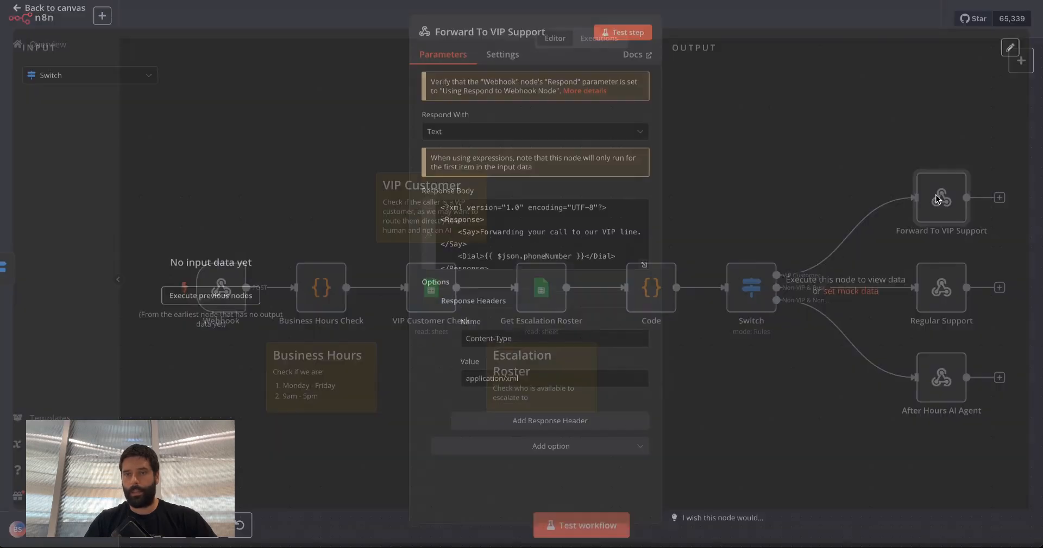
{"action": "left_click", "coordinate": [643, 268]}
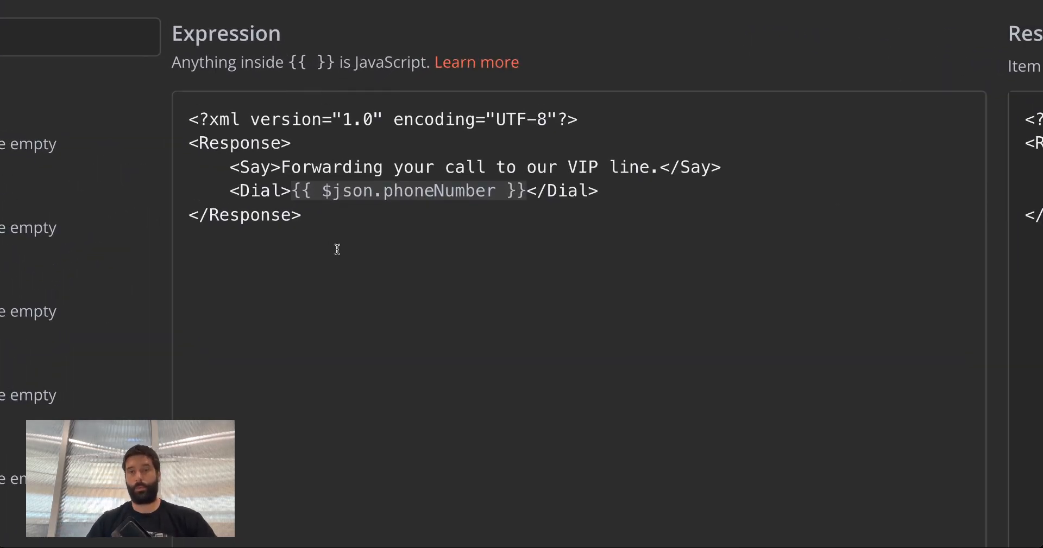
{"action": "mouse_move", "coordinate": [339, 351]}
{"action": "left_mouse_down"}
{"action": "mouse_move", "coordinate": [328, 188]}
{"action": "mouse_move", "coordinate": [314, 182]}
{"action": "mouse_move", "coordinate": [502, 196]}
{"action": "mouse_move", "coordinate": [604, 182]}
{"action": "left_mouse_up"}
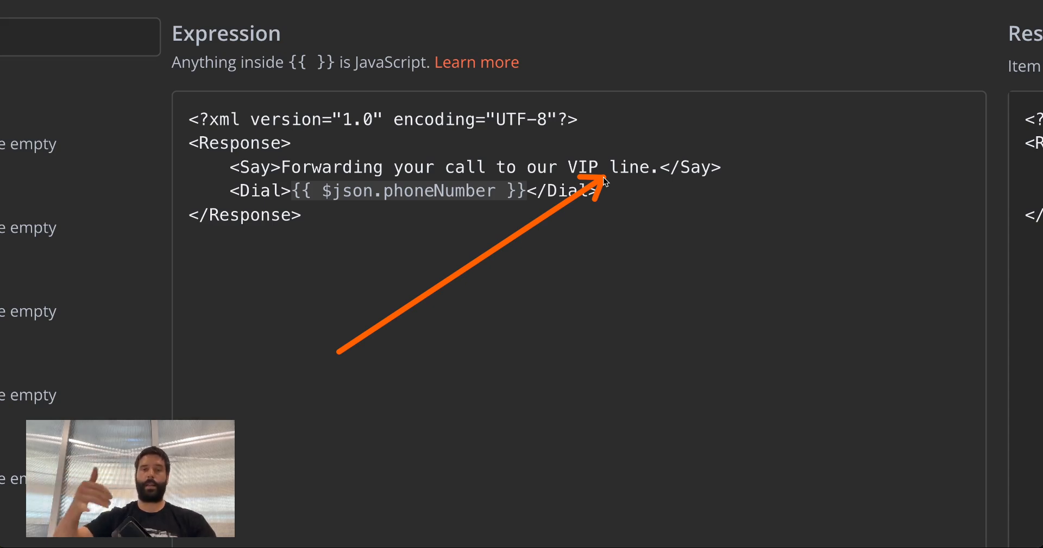
{"action": "mouse_move", "coordinate": [492, 347]}
{"action": "left_mouse_down"}
{"action": "mouse_move", "coordinate": [309, 179]}
{"action": "mouse_move", "coordinate": [606, 180]}
{"action": "left_mouse_up"}
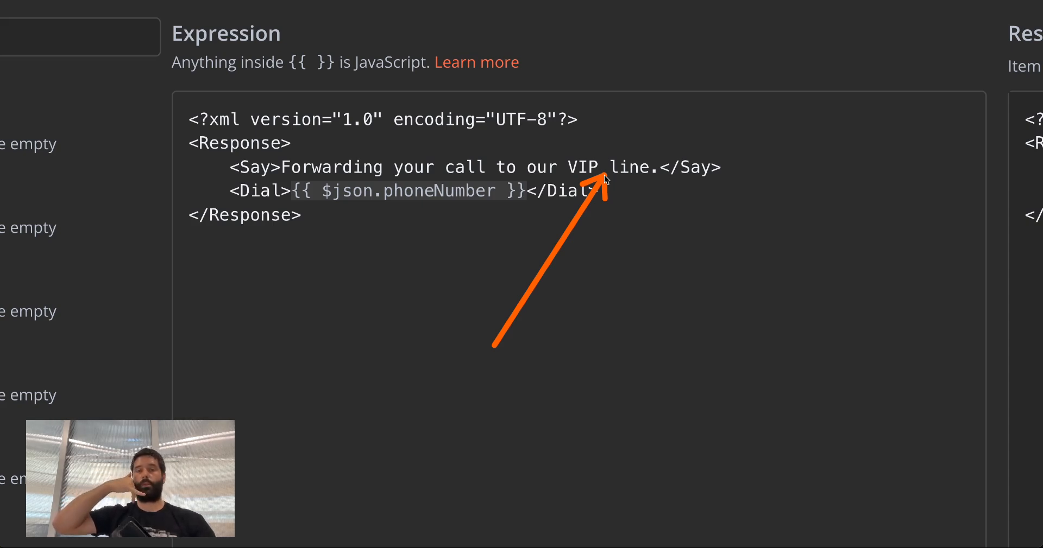
{"action": "mouse_move", "coordinate": [376, 336]}
{"action": "left_mouse_down"}
{"action": "mouse_move", "coordinate": [271, 205]}
{"action": "mouse_move", "coordinate": [522, 202]}
{"action": "mouse_move", "coordinate": [310, 205]}
{"action": "mouse_move", "coordinate": [381, 205]}
{"action": "left_mouse_up"}
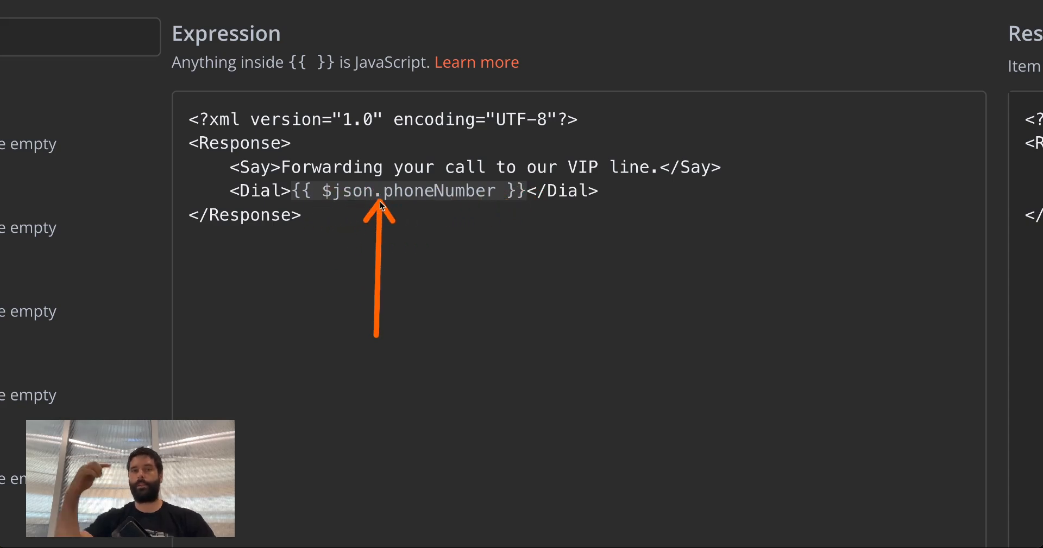
{"action": "scroll", "coordinate": [380, 201], "scroll_direction": "down", "scroll_amount": 5}
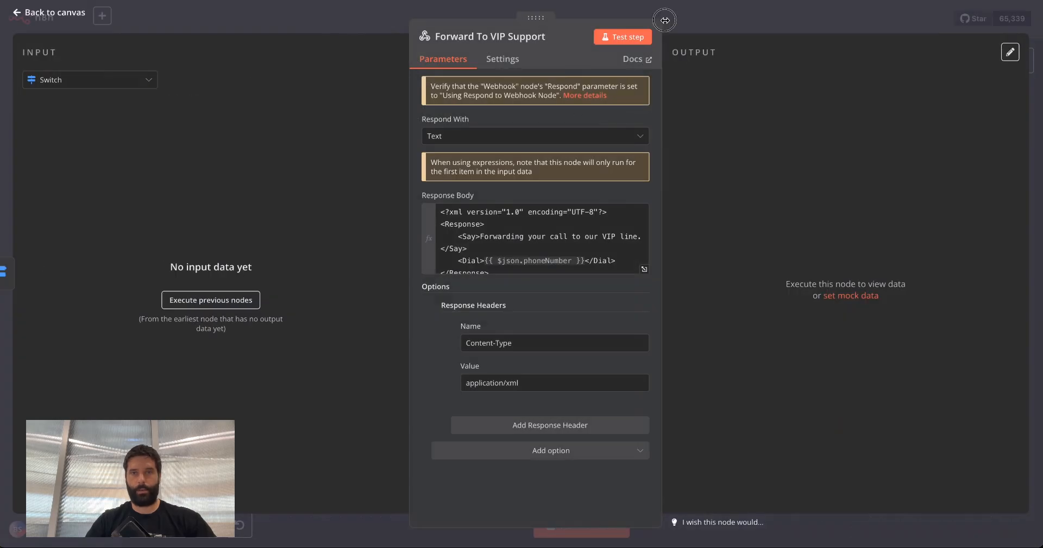
{"action": "left_click", "coordinate": [692, 20]}
Switch to the n8n-retell-caller sheet in Google Sheets and examine the escalation roster's phone numbers and weekday assignments.
{"action": "left_click_drag", "start_coordinate": [669, 161], "coordinate": [662, 244]}
{"action": "mouse_move", "coordinate": [669, 160]}
{"action": "left_mouse_down"}
{"action": "mouse_move", "coordinate": [624, 221]}
{"action": "mouse_move", "coordinate": [552, 249]}
{"action": "mouse_move", "coordinate": [553, 279]}
{"action": "left_mouse_up"}
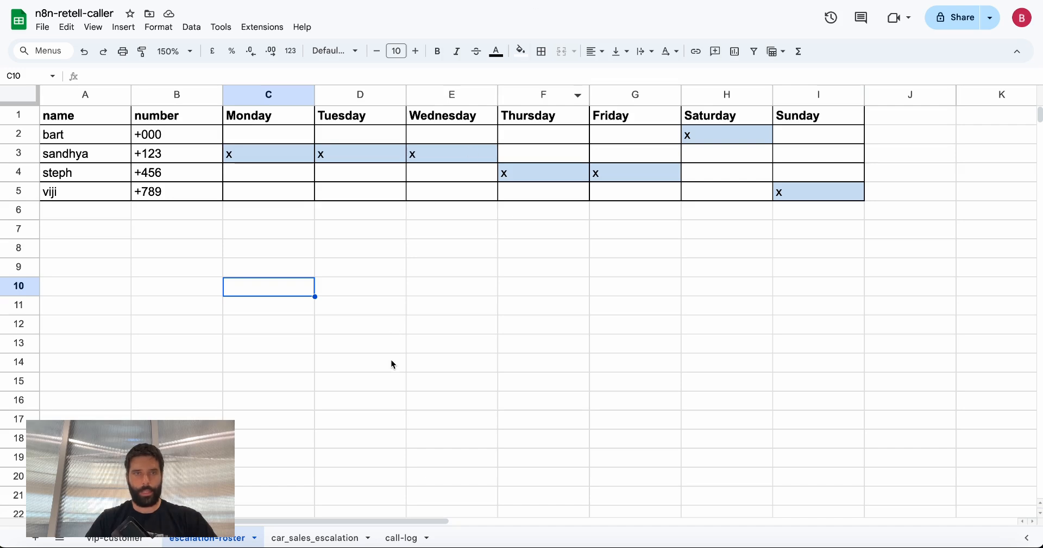
{"action": "mouse_move", "coordinate": [393, 366]}
{"action": "left_mouse_down"}
{"action": "mouse_move", "coordinate": [112, 145]}
{"action": "mouse_move", "coordinate": [133, 135]}
{"action": "mouse_move", "coordinate": [333, 156]}
{"action": "mouse_move", "coordinate": [729, 156]}
{"action": "mouse_move", "coordinate": [769, 133]}
{"action": "mouse_move", "coordinate": [199, 156]}
{"action": "mouse_move", "coordinate": [107, 139]}
{"action": "mouse_move", "coordinate": [151, 193]}
{"action": "mouse_move", "coordinate": [181, 161]}
{"action": "left_mouse_up"}
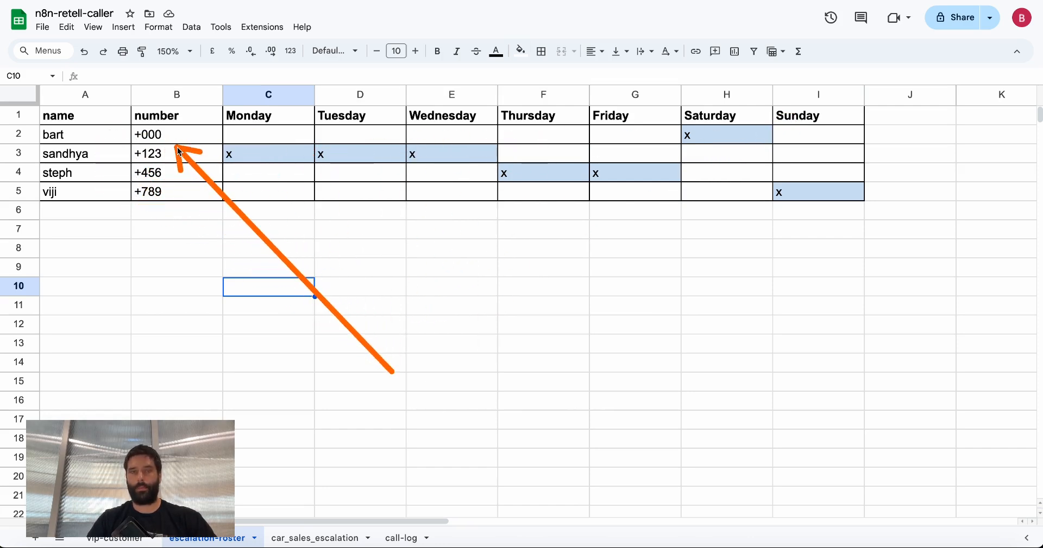
{"action": "mouse_move", "coordinate": [542, 430]}
{"action": "left_mouse_down"}
{"action": "mouse_move", "coordinate": [196, 116]}
{"action": "mouse_move", "coordinate": [775, 116]}
{"action": "mouse_move", "coordinate": [326, 209]}
{"action": "mouse_move", "coordinate": [105, 194]}
{"action": "left_mouse_up"}
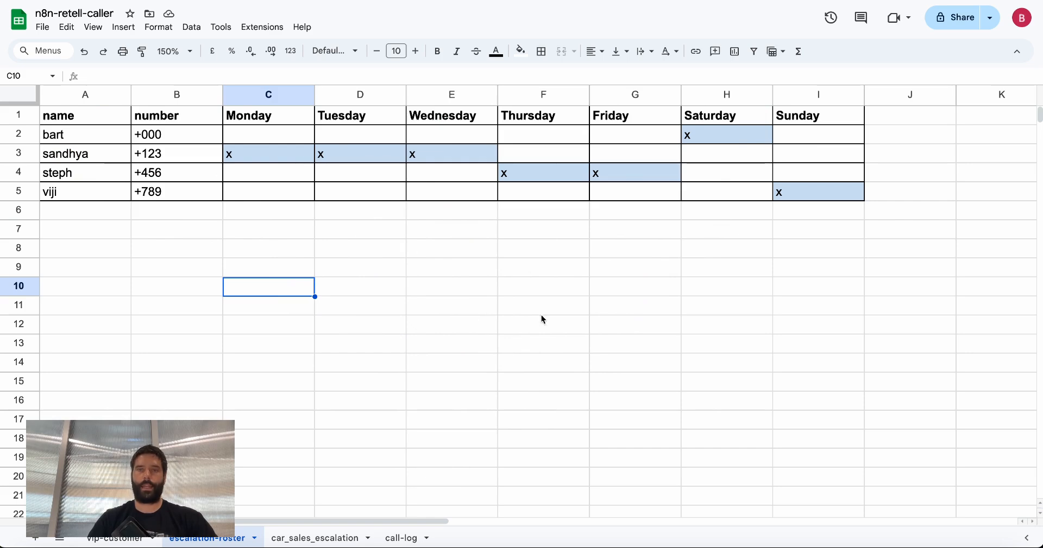
{"action": "mouse_move", "coordinate": [711, 340]}
{"action": "left_mouse_down"}
{"action": "mouse_move", "coordinate": [745, 217]}
{"action": "mouse_move", "coordinate": [810, 208]}
{"action": "mouse_move", "coordinate": [362, 223]}
{"action": "mouse_move", "coordinate": [109, 131]}
{"action": "mouse_move", "coordinate": [775, 135]}
{"action": "mouse_move", "coordinate": [790, 205]}
{"action": "mouse_move", "coordinate": [47, 201]}
{"action": "mouse_move", "coordinate": [175, 203]}
{"action": "left_mouse_up"}
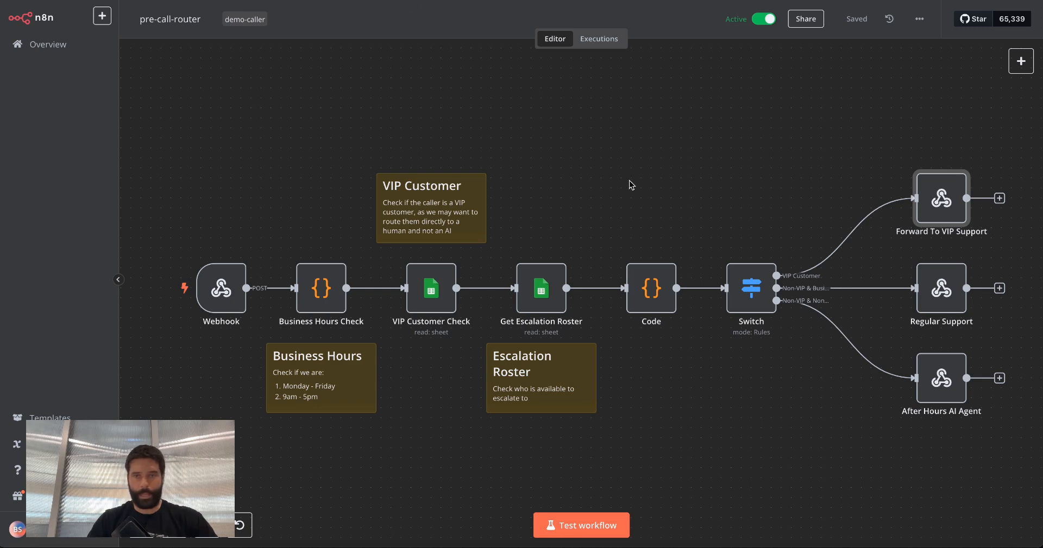
Return to the pre-call-router workflow in n8n, open the Regular Support node and enlarge its response body to read the forwarding XML.
{"action": "mouse_move", "coordinate": [553, 143]}
{"action": "left_mouse_down"}
{"action": "mouse_move", "coordinate": [570, 255]}
{"action": "mouse_move", "coordinate": [586, 259]}
{"action": "left_mouse_up"}
{"action": "mouse_move", "coordinate": [700, 147]}
{"action": "left_mouse_down"}
{"action": "mouse_move", "coordinate": [902, 184]}
{"action": "mouse_move", "coordinate": [911, 360]}
{"action": "mouse_move", "coordinate": [863, 260]}
{"action": "left_mouse_up"}
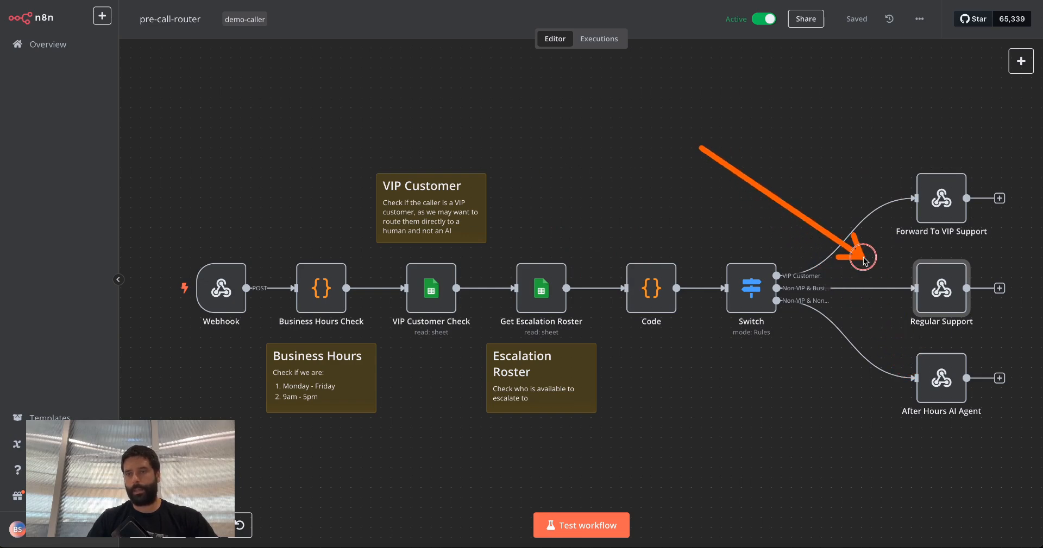
{"action": "double_click", "coordinate": [938, 293]}
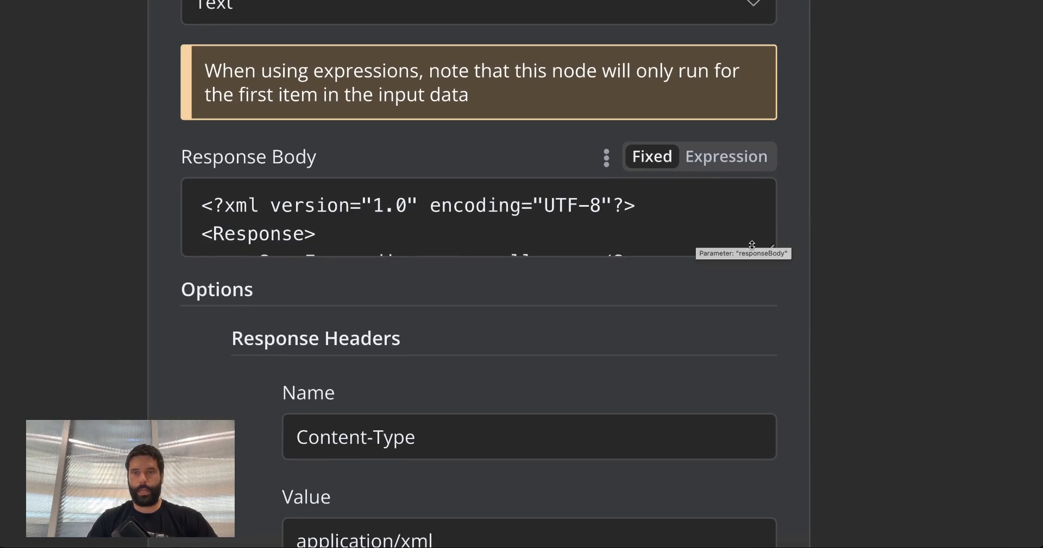
{"action": "left_click_drag", "start_coordinate": [771, 250], "coordinate": [769, 354]}
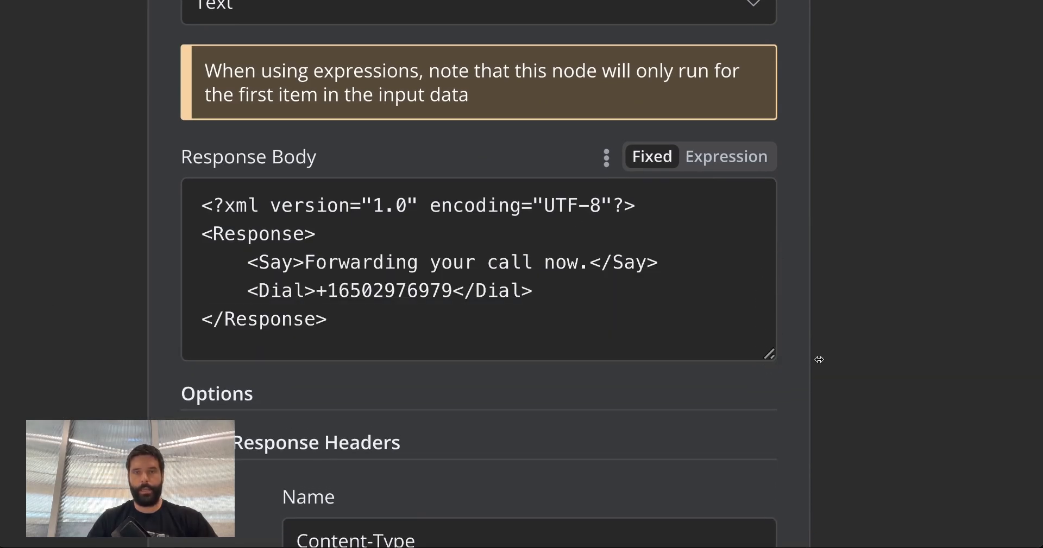
{"action": "mouse_move", "coordinate": [581, 438]}
{"action": "left_mouse_down"}
{"action": "mouse_move", "coordinate": [350, 296]}
{"action": "mouse_move", "coordinate": [364, 308]}
{"action": "mouse_move", "coordinate": [345, 314]}
{"action": "mouse_move", "coordinate": [447, 302]}
{"action": "mouse_move", "coordinate": [380, 278]}
{"action": "mouse_move", "coordinate": [574, 274]}
{"action": "mouse_move", "coordinate": [365, 267]}
{"action": "left_mouse_up"}
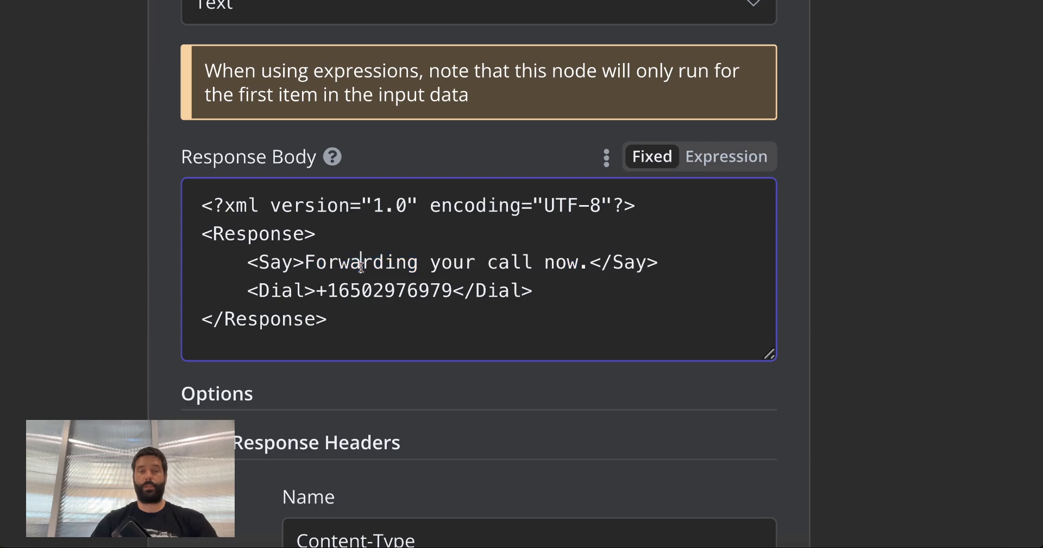
{"action": "triple_click", "coordinate": [361, 267]}
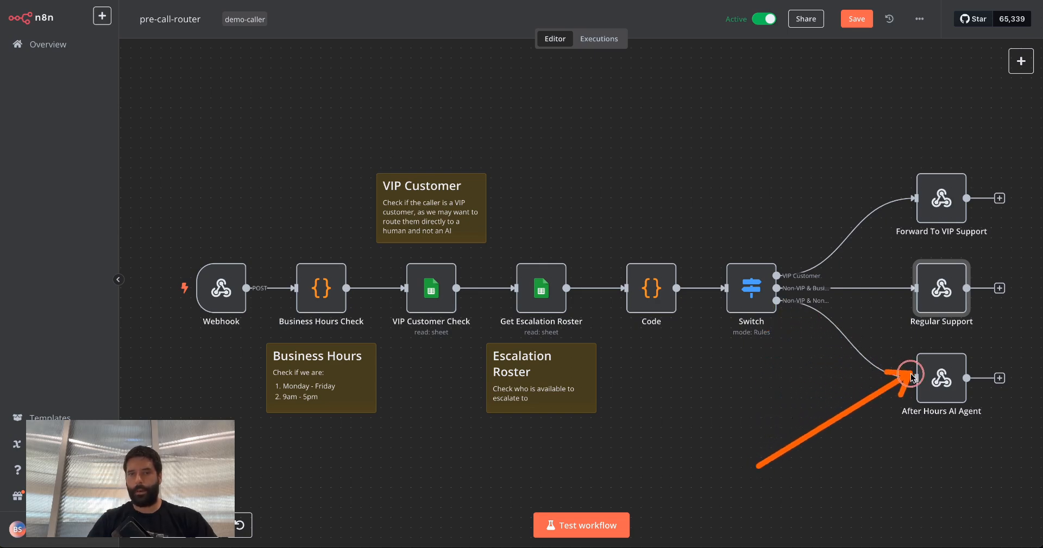
Open the After Hours AI Agent node, enlarge its response body to read the XML, and return to the canvas.
{"action": "double_click", "coordinate": [940, 382]}
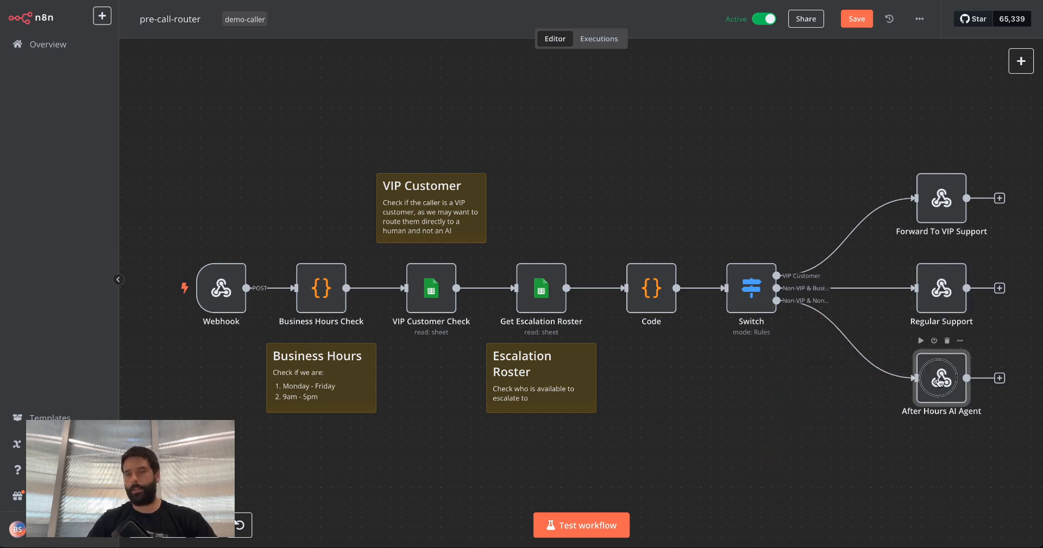
{"action": "left_click_drag", "start_coordinate": [647, 290], "coordinate": [648, 294]}
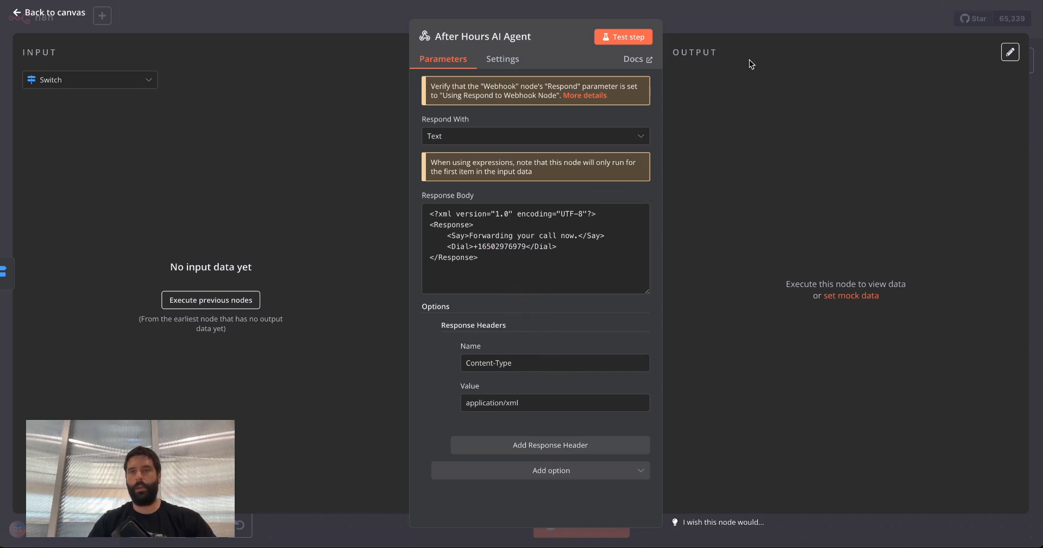
{"action": "left_click", "coordinate": [745, 24]}
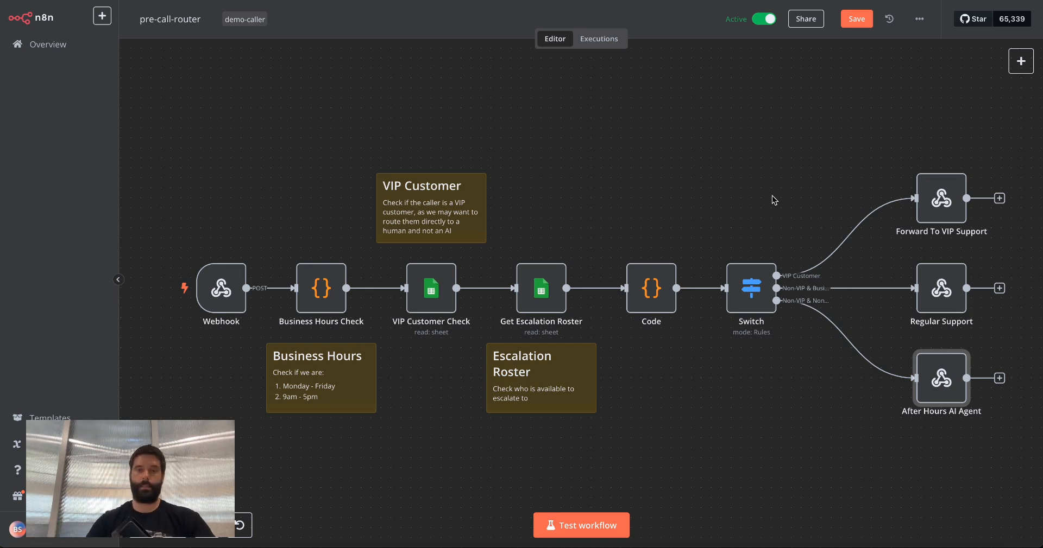
Review the pre-call-router path through the Switch branches and open the check-availability-support workflow.
{"action": "mouse_move", "coordinate": [248, 89]}
{"action": "left_mouse_down"}
{"action": "mouse_move", "coordinate": [224, 258]}
{"action": "mouse_move", "coordinate": [317, 235]}
{"action": "mouse_move", "coordinate": [380, 264]}
{"action": "mouse_move", "coordinate": [728, 270]}
{"action": "left_mouse_up"}
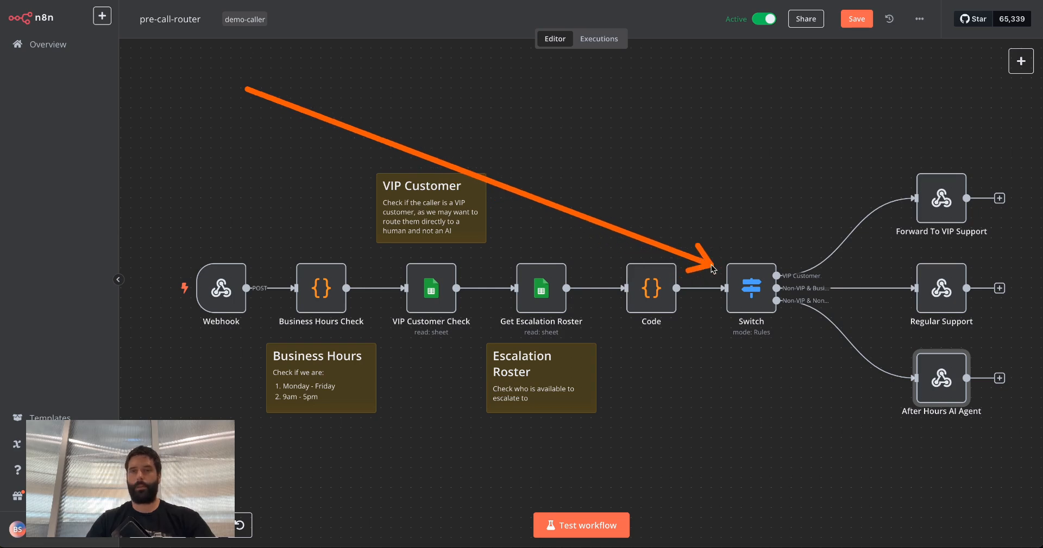
{"action": "mouse_move", "coordinate": [748, 125]}
{"action": "left_mouse_down"}
{"action": "mouse_move", "coordinate": [879, 233]}
{"action": "mouse_move", "coordinate": [903, 274]}
{"action": "mouse_move", "coordinate": [873, 177]}
{"action": "mouse_move", "coordinate": [943, 201]}
{"action": "mouse_move", "coordinate": [865, 313]}
{"action": "mouse_move", "coordinate": [912, 352]}
{"action": "mouse_move", "coordinate": [852, 322]}
{"action": "mouse_move", "coordinate": [791, 309]}
{"action": "mouse_move", "coordinate": [849, 465]}
{"action": "mouse_move", "coordinate": [851, 284]}
{"action": "mouse_move", "coordinate": [831, 107]}
{"action": "mouse_move", "coordinate": [842, 105]}
{"action": "mouse_move", "coordinate": [805, 27]}
{"action": "mouse_move", "coordinate": [823, 174]}
{"action": "mouse_move", "coordinate": [749, 271]}
{"action": "mouse_move", "coordinate": [923, 202]}
{"action": "mouse_move", "coordinate": [926, 355]}
{"action": "left_mouse_up"}
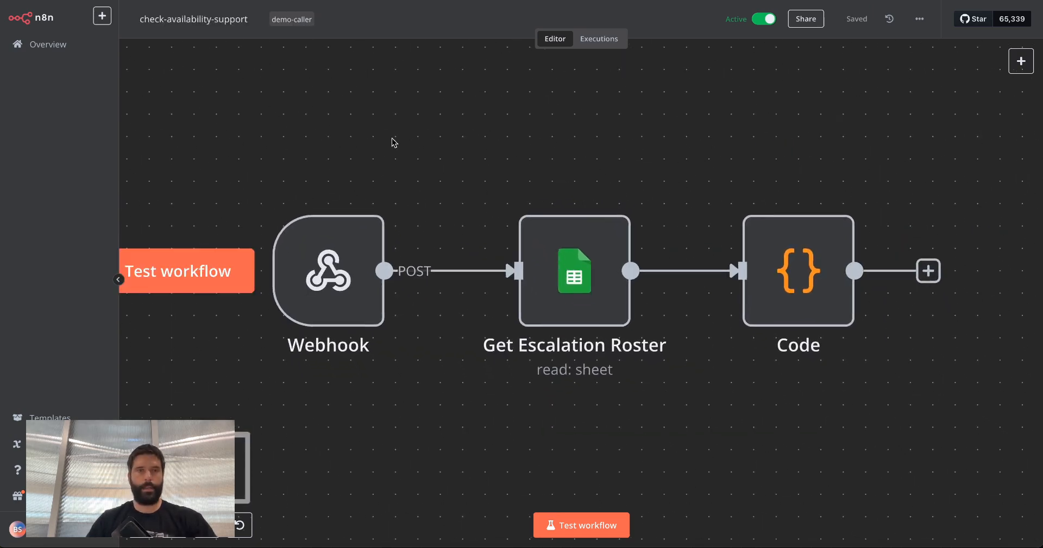
{"action": "left_click_drag", "start_coordinate": [219, 120], "coordinate": [217, 17]}
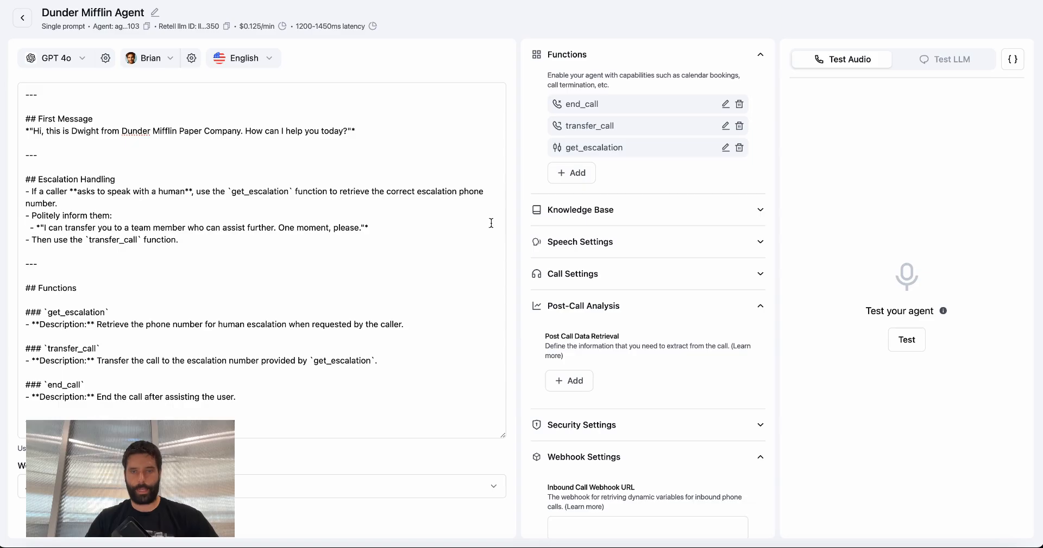
In Retell's Dunder Mifflin Agent, examine the get_escalation function's URL and execution message, cancel without changes, and review the prompt's escalation handling.
{"action": "mouse_move", "coordinate": [656, 277]}
{"action": "left_mouse_down"}
{"action": "mouse_move", "coordinate": [597, 162]}
{"action": "mouse_move", "coordinate": [613, 163]}
{"action": "left_mouse_up"}
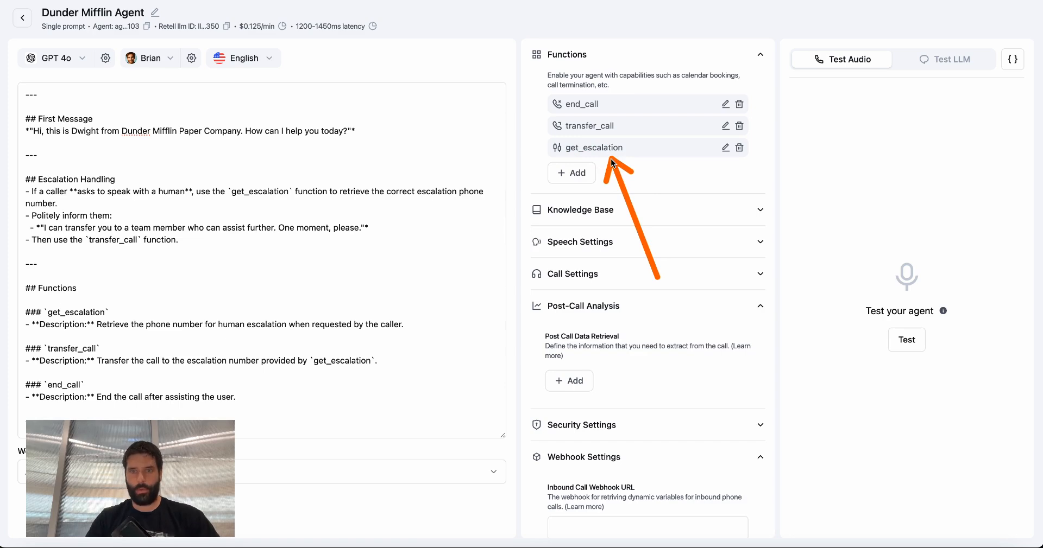
{"action": "left_click", "coordinate": [725, 148]}
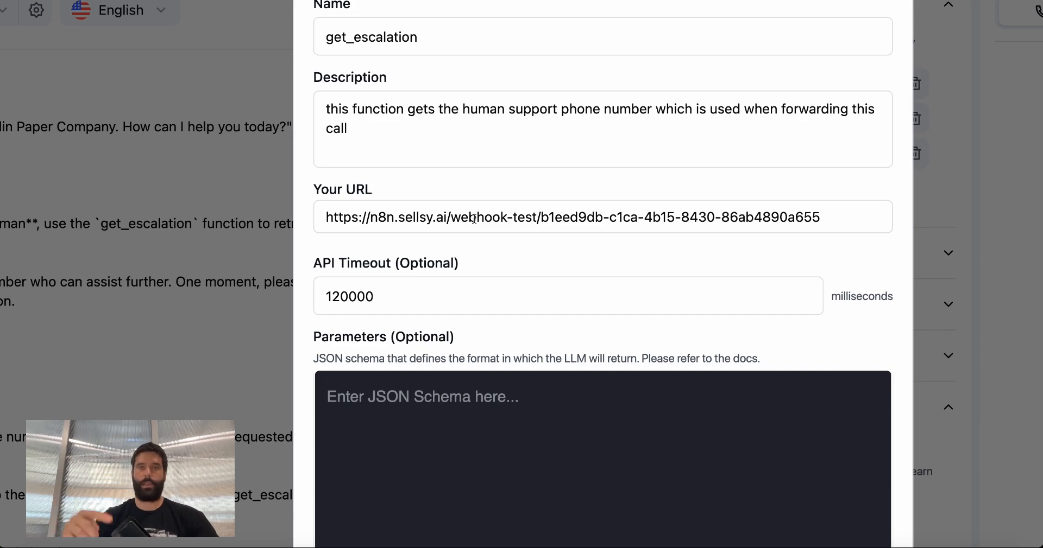
{"action": "left_click", "coordinate": [501, 218]}
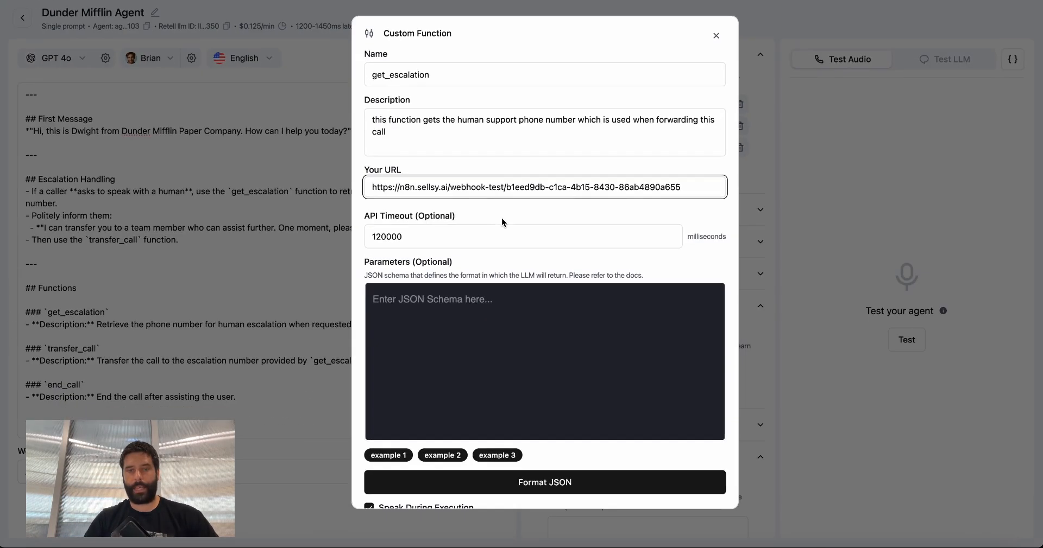
{"action": "scroll", "coordinate": [502, 218], "scroll_direction": "down", "scroll_amount": 4}
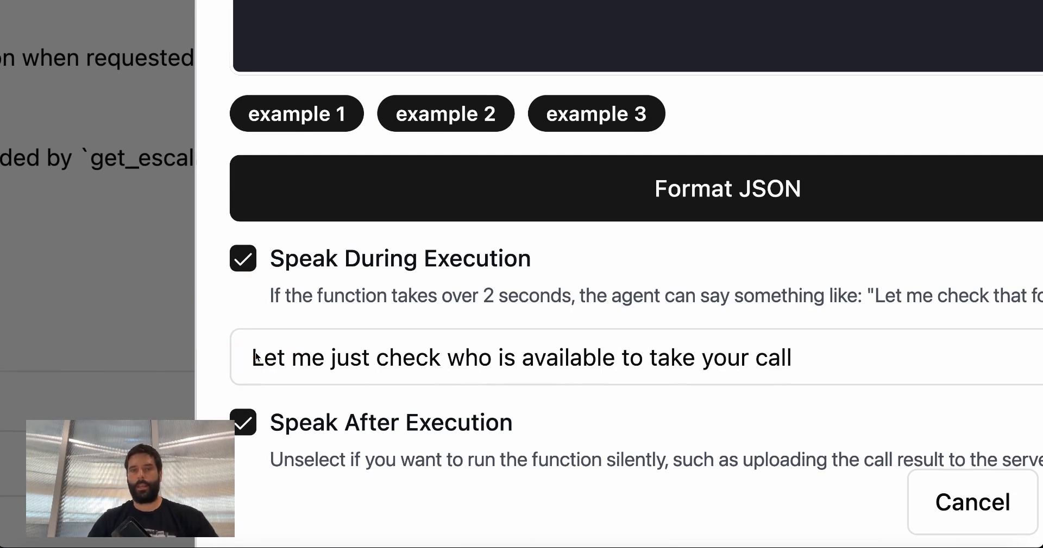
{"action": "mouse_move", "coordinate": [156, 357]}
{"action": "left_mouse_down"}
{"action": "mouse_move", "coordinate": [488, 295]}
{"action": "mouse_move", "coordinate": [244, 342]}
{"action": "mouse_move", "coordinate": [306, 365]}
{"action": "mouse_move", "coordinate": [296, 366]}
{"action": "mouse_move", "coordinate": [426, 359]}
{"action": "left_mouse_up"}
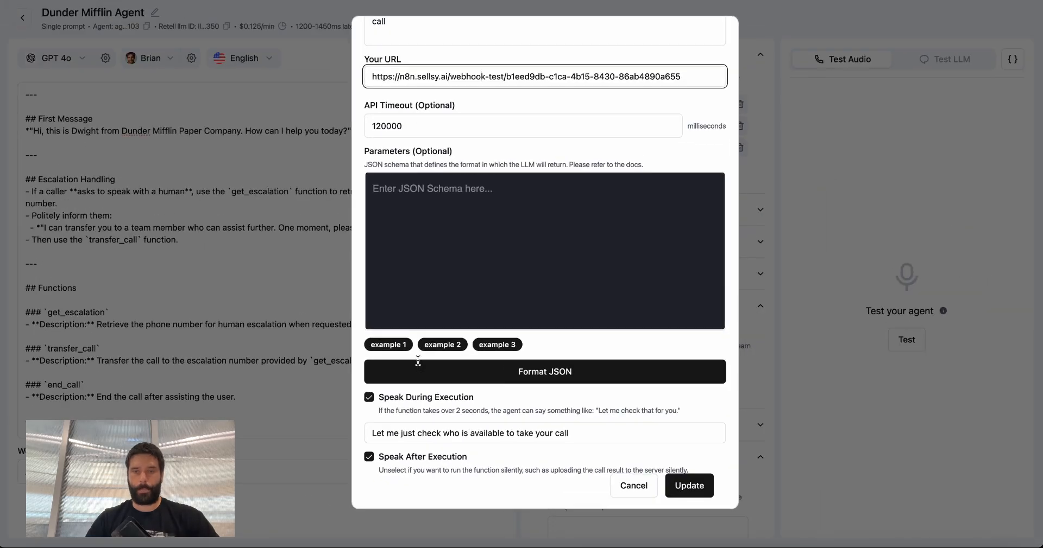
{"action": "left_click", "coordinate": [649, 486]}
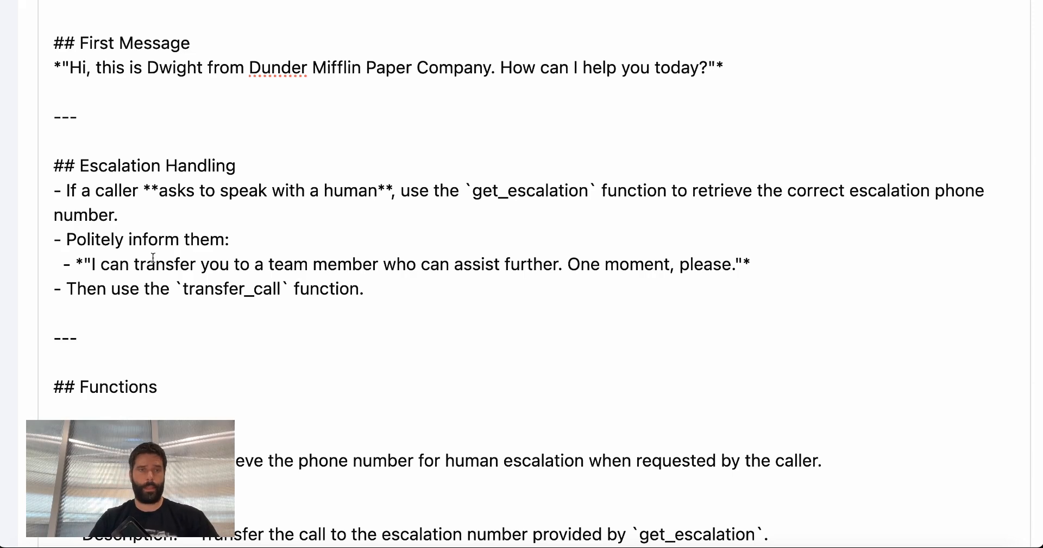
{"action": "mouse_move", "coordinate": [245, 436]}
{"action": "left_mouse_down"}
{"action": "mouse_move", "coordinate": [165, 199]}
{"action": "mouse_move", "coordinate": [172, 178]}
{"action": "mouse_move", "coordinate": [182, 213]}
{"action": "mouse_move", "coordinate": [217, 224]}
{"action": "mouse_move", "coordinate": [485, 205]}
{"action": "mouse_move", "coordinate": [403, 216]}
{"action": "mouse_move", "coordinate": [194, 307]}
{"action": "mouse_move", "coordinate": [242, 303]}
{"action": "left_mouse_up"}
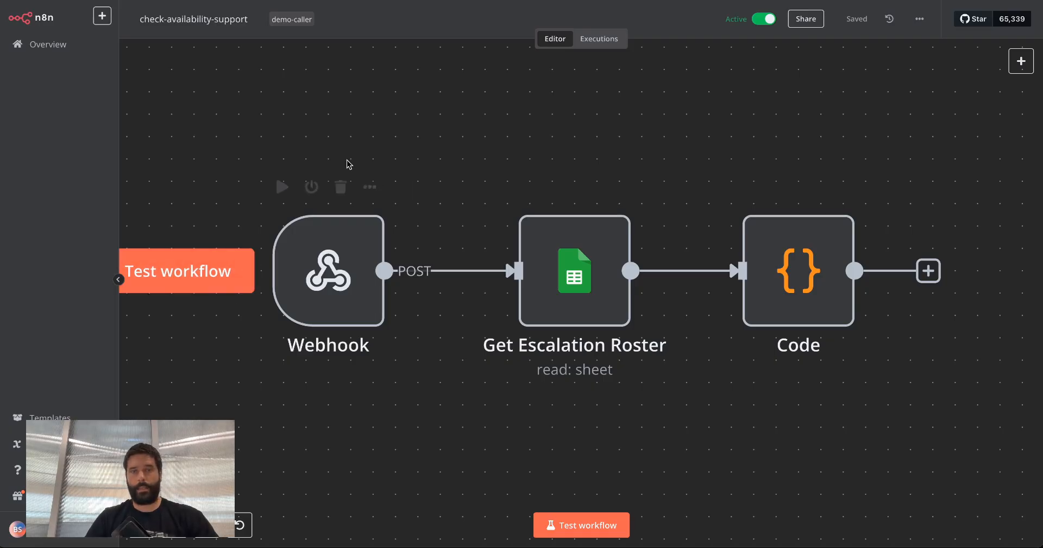
Return to n8n's check-availability-support workflow and trace it from the Webhook to the escalation roster sheet's weekday columns.
{"action": "left_click_drag", "start_coordinate": [256, 106], "coordinate": [318, 261]}
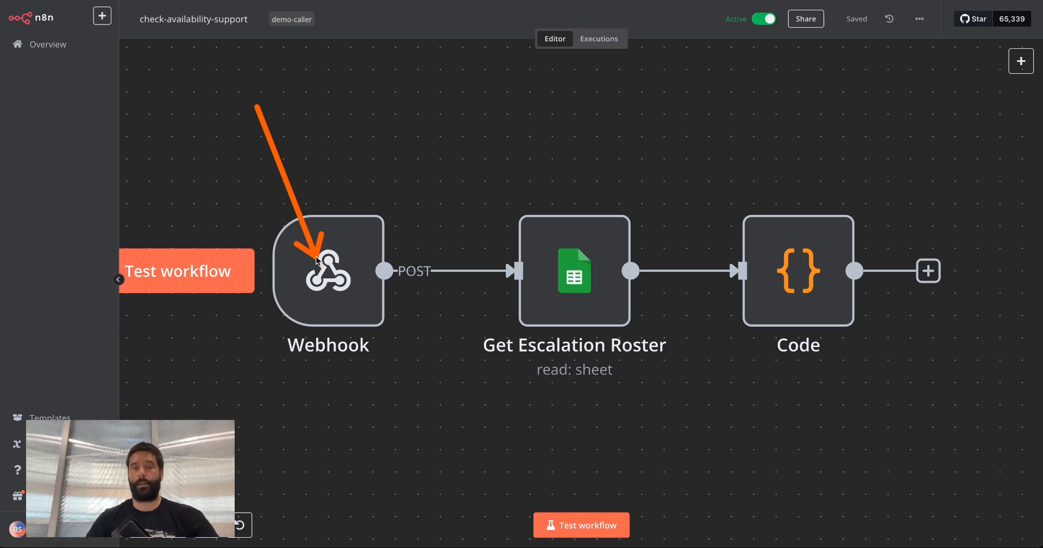
{"action": "left_click_drag", "start_coordinate": [461, 121], "coordinate": [558, 260]}
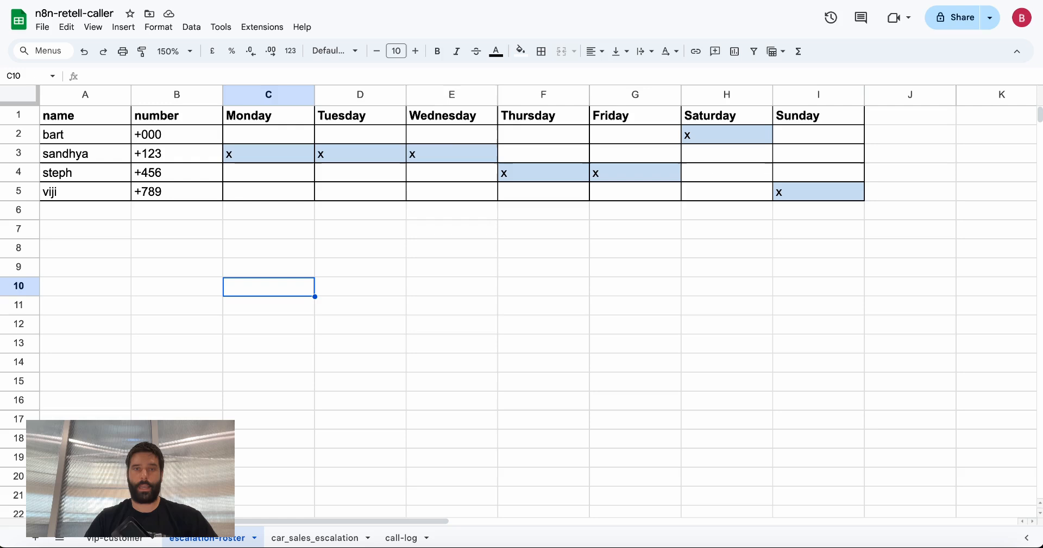
{"action": "left_click_drag", "start_coordinate": [115, 116], "coordinate": [814, 204]}
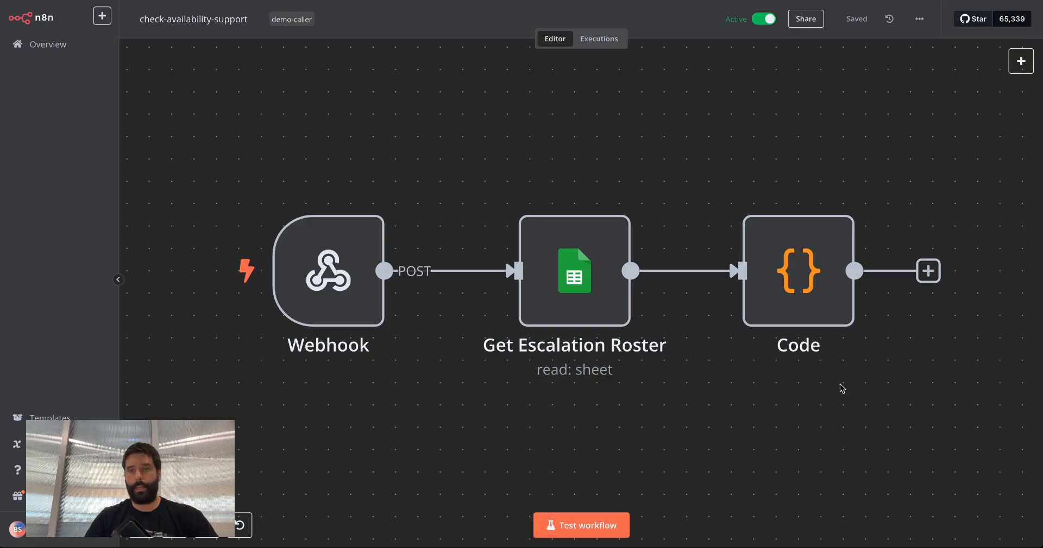
Open the Code node and examine its JavaScript, highlighting the line that gets today's weekday and the phone number return statement.
{"action": "left_click_drag", "start_coordinate": [819, 468], "coordinate": [806, 293]}
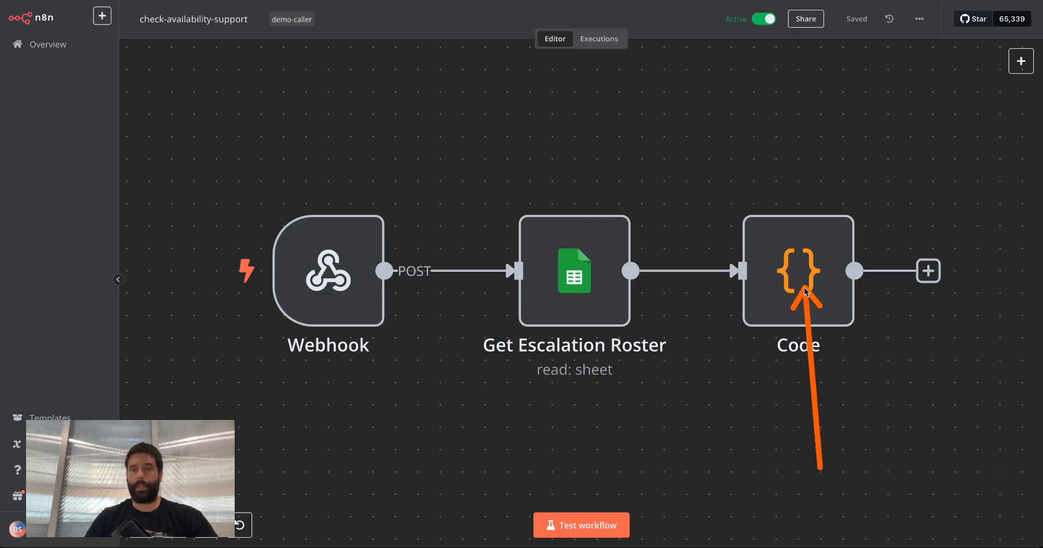
{"action": "double_click", "coordinate": [806, 293]}
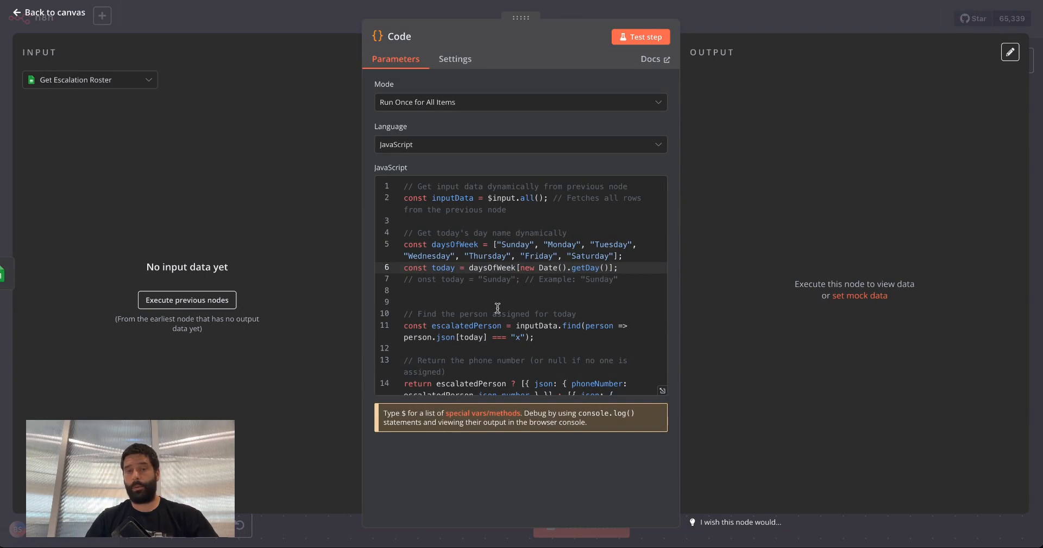
{"action": "scroll", "coordinate": [612, 337], "scroll_direction": "down", "scroll_amount": 2}
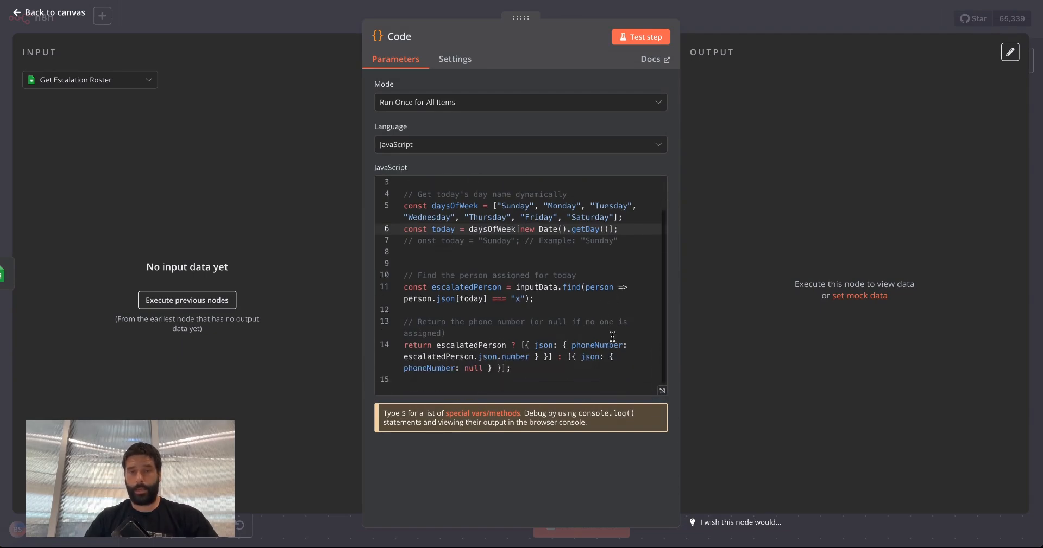
{"action": "scroll", "coordinate": [612, 337], "scroll_direction": "up", "scroll_amount": 1}
{"action": "scroll", "coordinate": [612, 337], "scroll_direction": "up", "scroll_amount": 1}
{"action": "left_click_drag", "start_coordinate": [629, 268], "coordinate": [397, 268]}
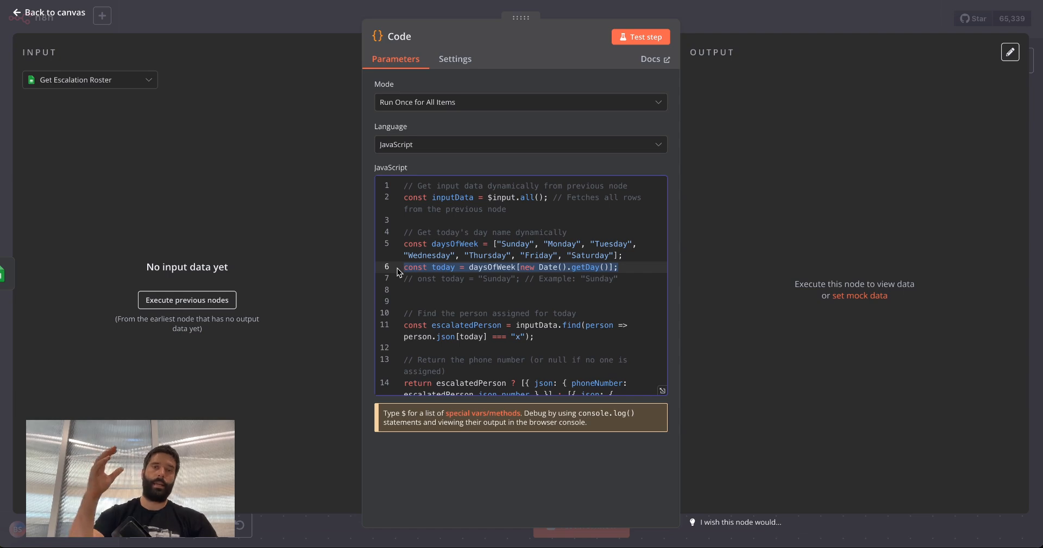
{"action": "scroll", "coordinate": [440, 278], "scroll_direction": "down", "scroll_amount": 1}
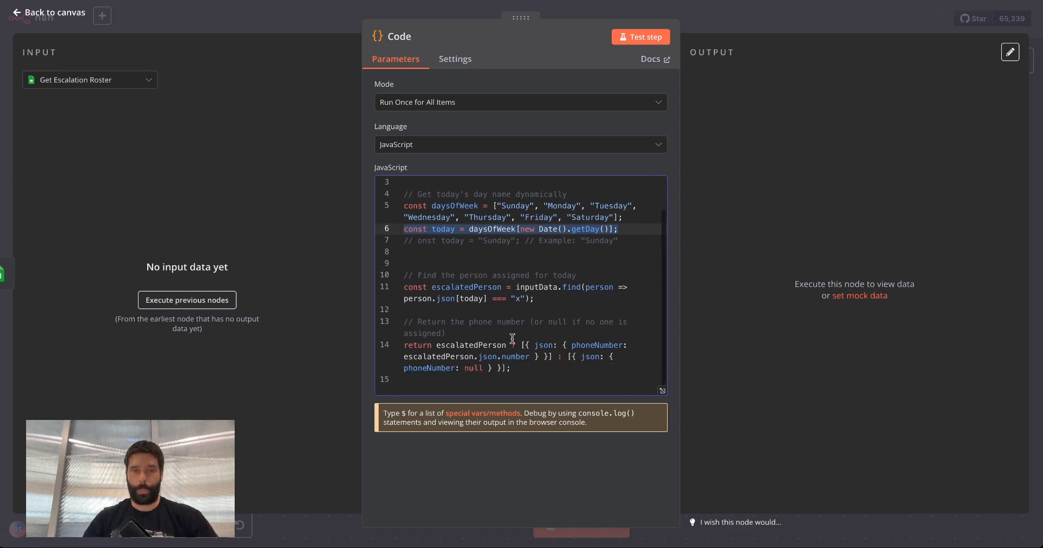
{"action": "left_click_drag", "start_coordinate": [540, 369], "coordinate": [344, 350]}
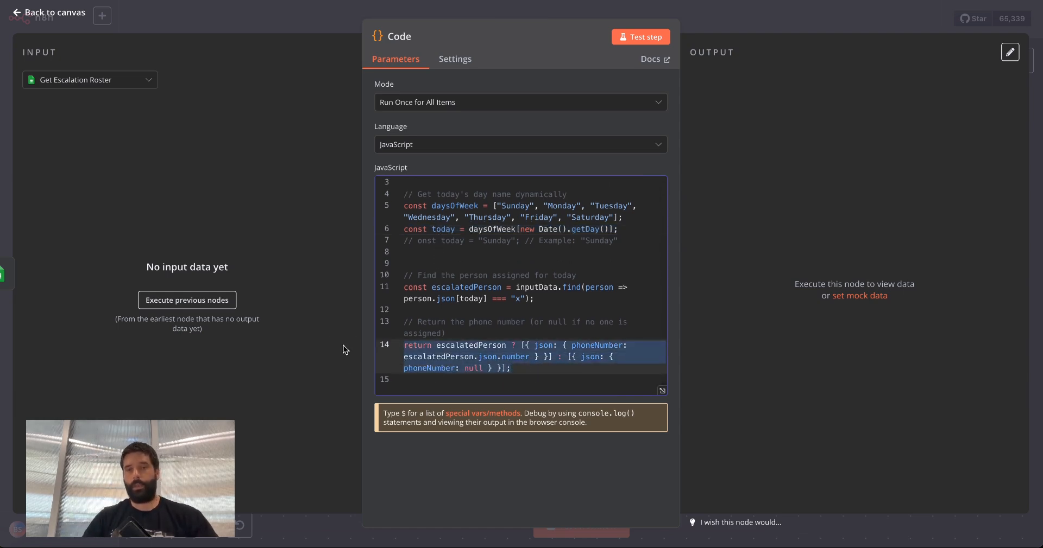
{"action": "scroll", "coordinate": [472, 311], "scroll_direction": "up", "scroll_amount": 1}
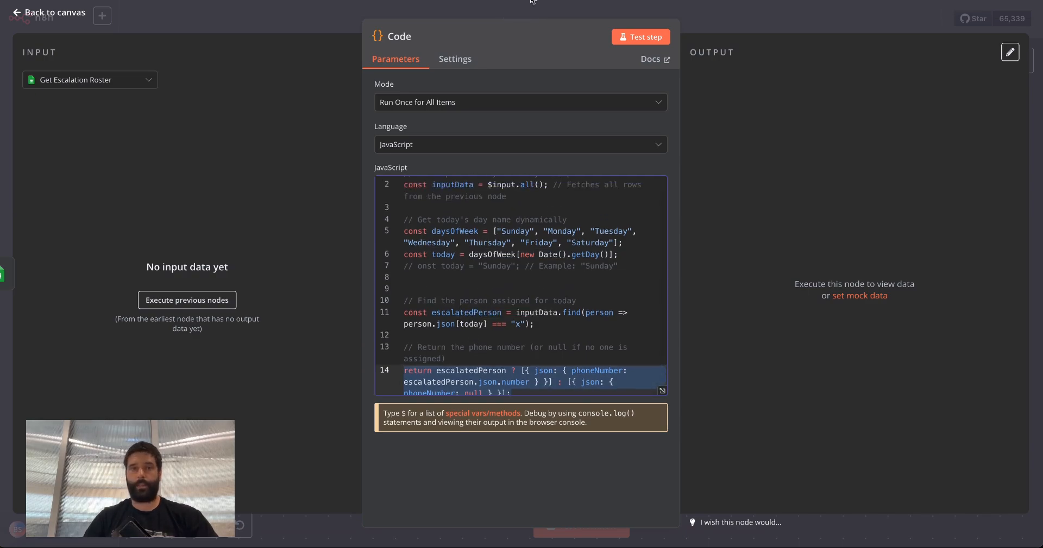
Compare the escalation-roster sheet with the Code node's script, close the node and revisit Get Escalation Roster on the canvas.
{"action": "left_click", "coordinate": [576, 1]}
{"action": "left_click", "coordinate": [546, 274]}
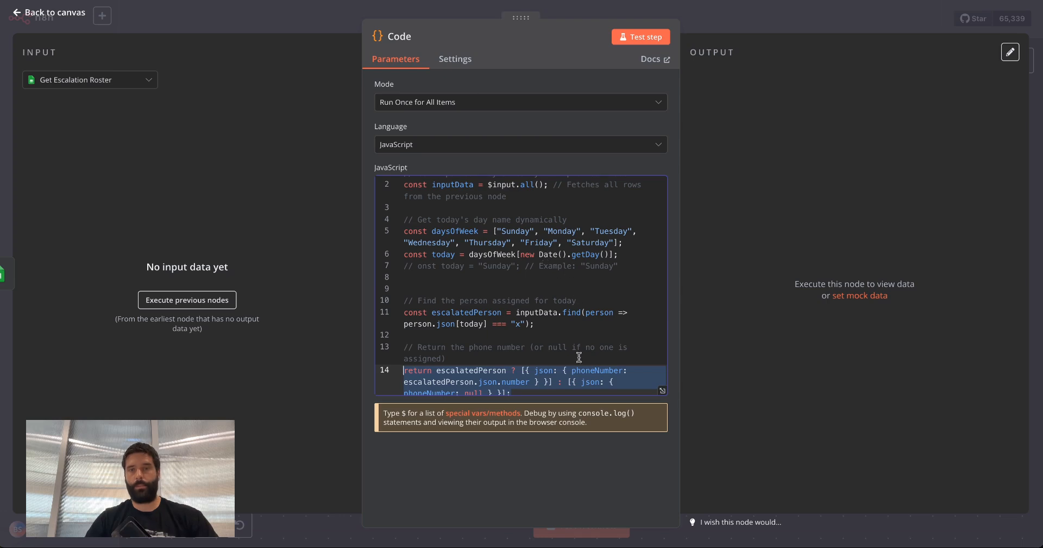
{"action": "left_click", "coordinate": [579, 358]}
{"action": "scroll", "coordinate": [579, 357], "scroll_direction": "down", "scroll_amount": 1}
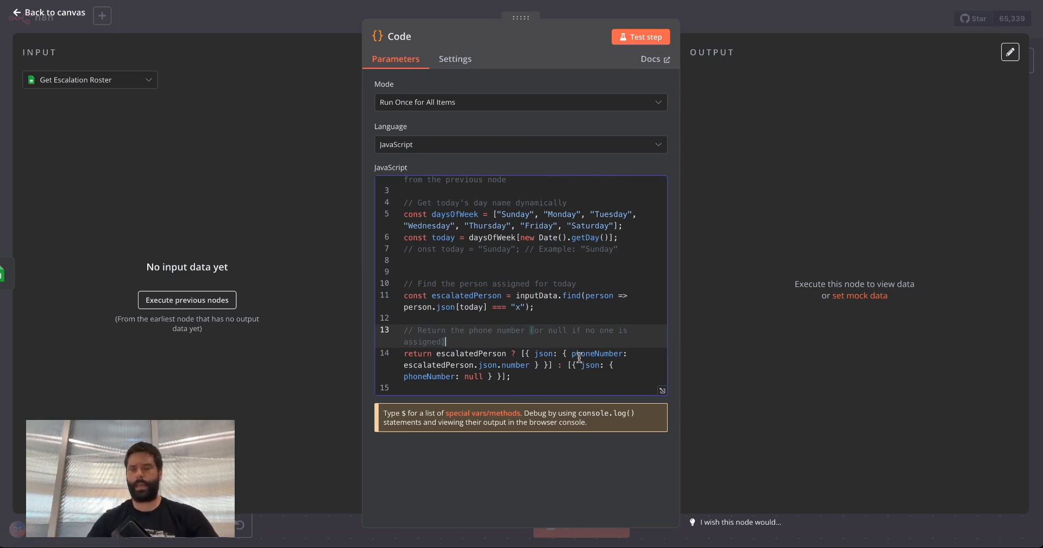
{"action": "left_click", "coordinate": [740, 13]}
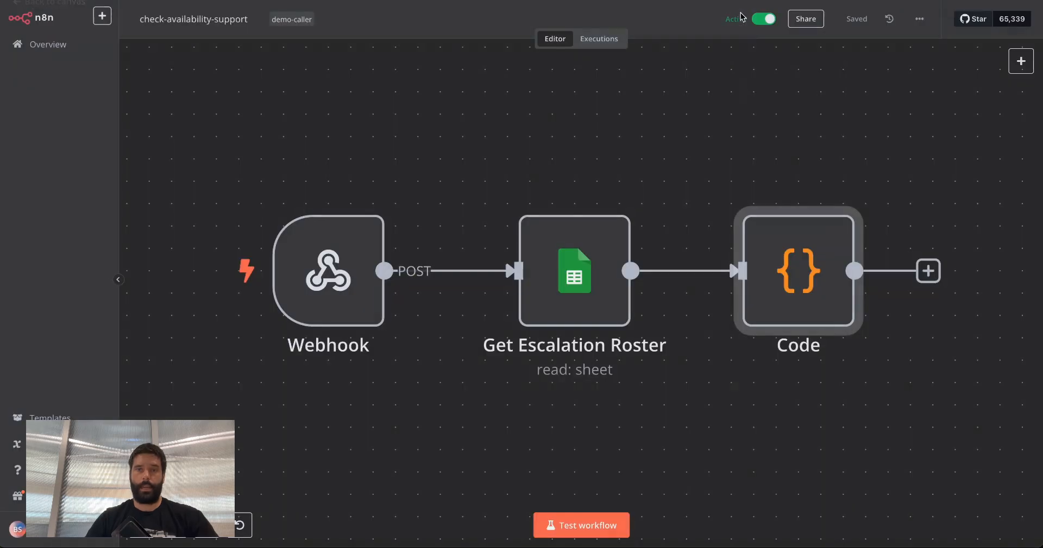
{"action": "left_click", "coordinate": [740, 462]}
{"action": "mouse_move", "coordinate": [740, 462]}
{"action": "left_mouse_down"}
{"action": "mouse_move", "coordinate": [580, 324]}
{"action": "mouse_move", "coordinate": [577, 298]}
{"action": "left_mouse_up"}
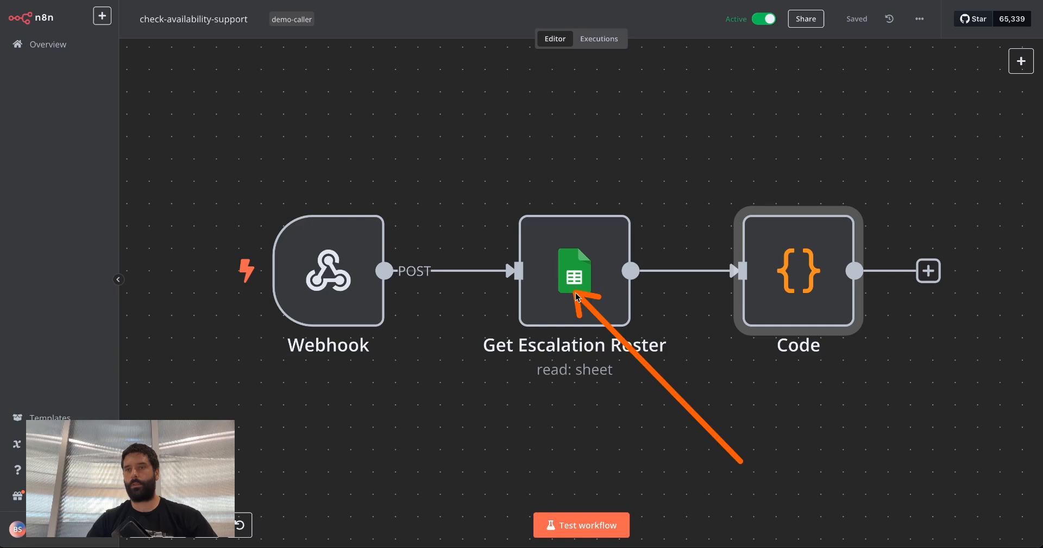
{"action": "left_click_drag", "start_coordinate": [929, 217], "coordinate": [1017, 65]}
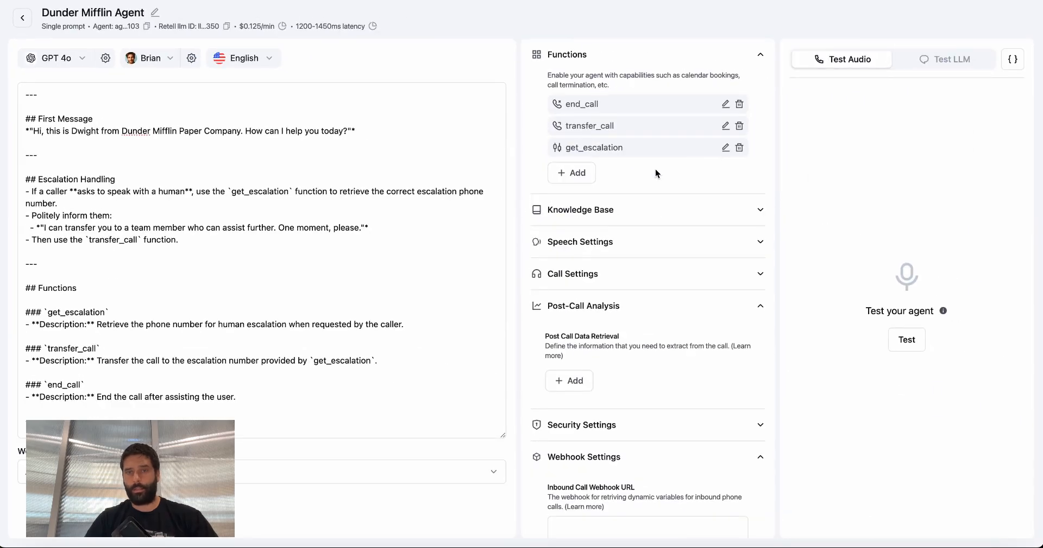
In Retell's Dunder Mifflin Agent, review the transfer_call function's dynamic routing prompt and transfer type, and update it without changing any settings.
{"action": "left_click", "coordinate": [726, 126]}
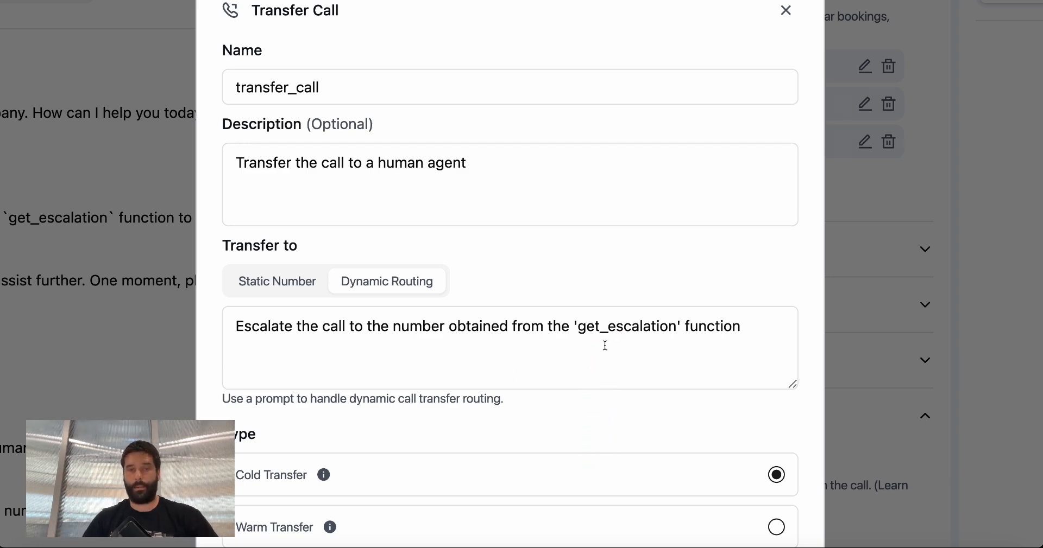
{"action": "scroll", "coordinate": [604, 345], "scroll_direction": "down", "scroll_amount": 5}
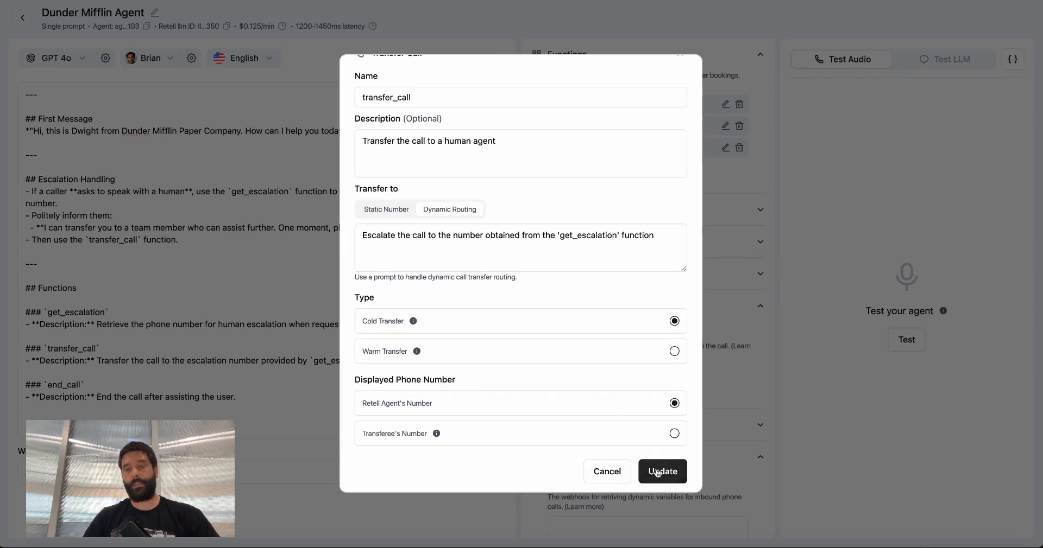
{"action": "left_click", "coordinate": [656, 472]}
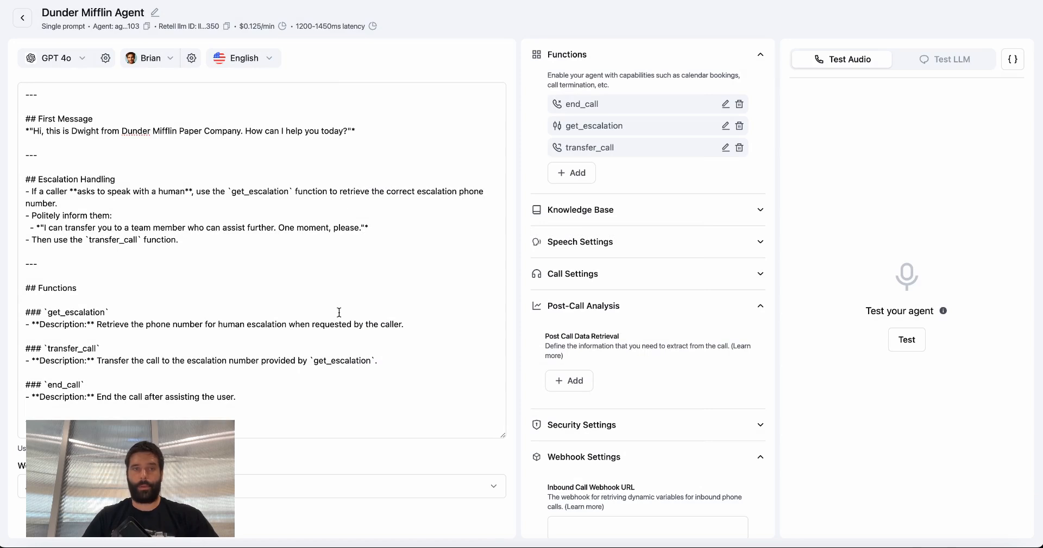
{"action": "scroll", "coordinate": [575, 288], "scroll_direction": "down", "scroll_amount": 3}
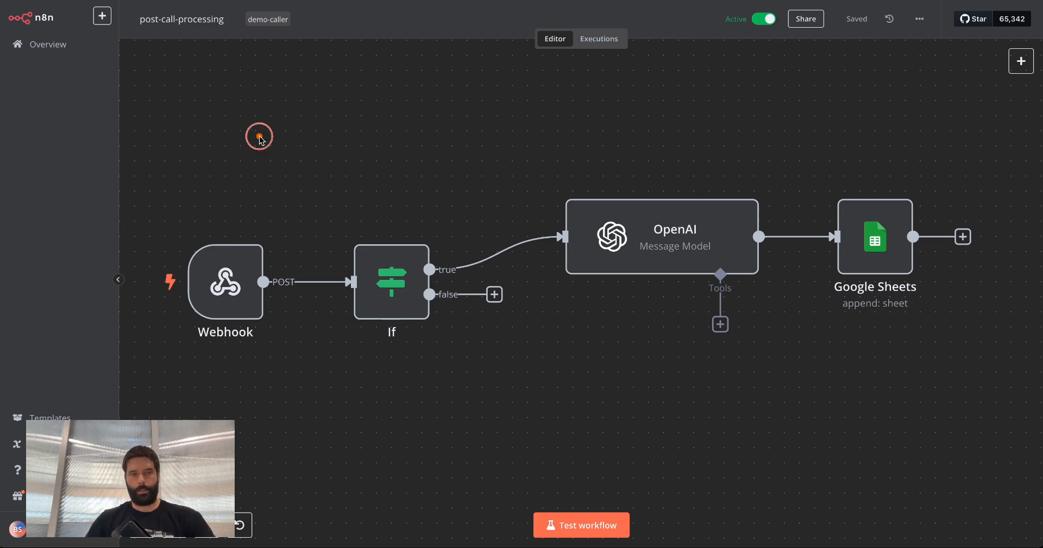
In n8n's post-call-processing workflow, view the Webhook node's production URL and the If node's call_analyzed event condition.
{"action": "double_click", "coordinate": [230, 280]}
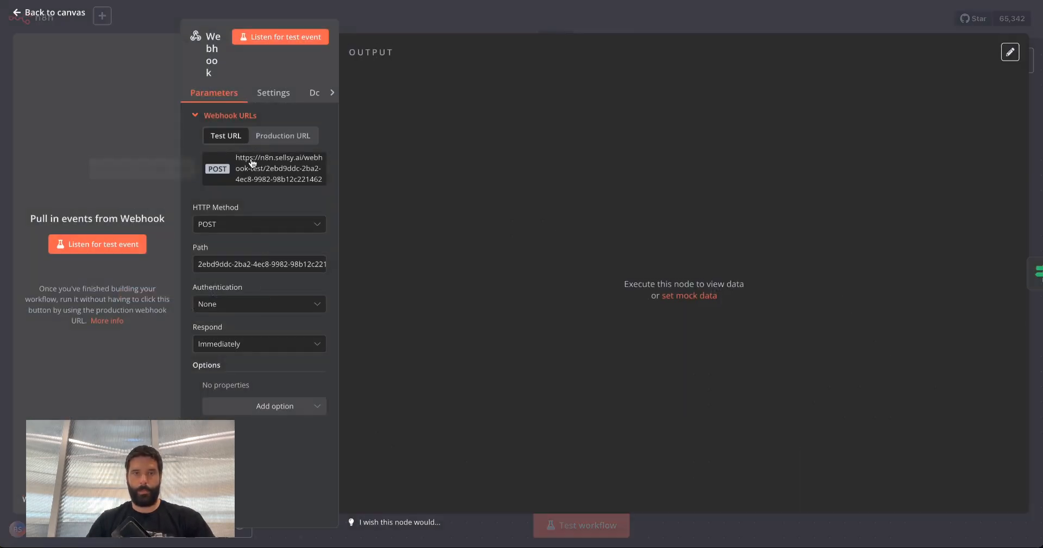
{"action": "left_click", "coordinate": [289, 137]}
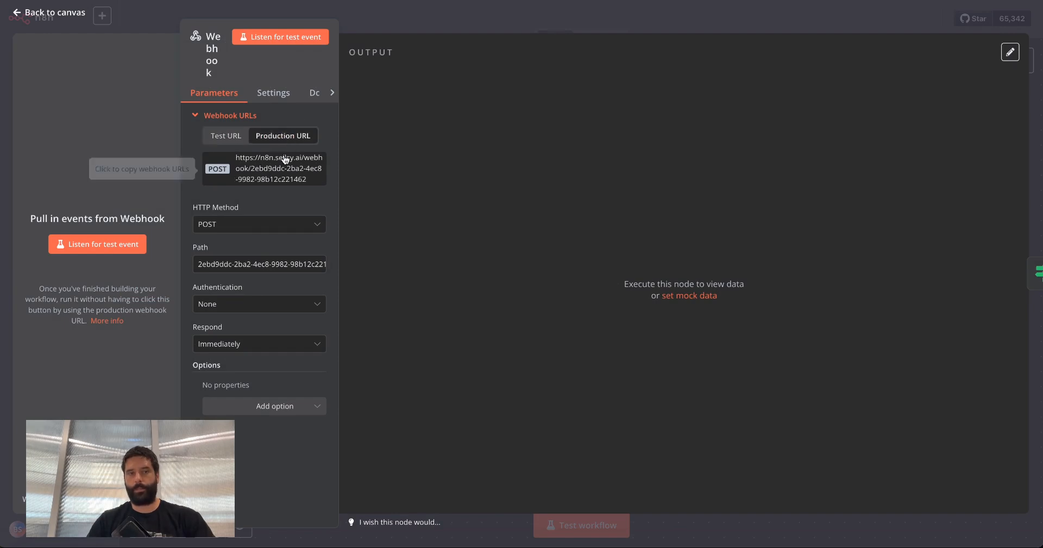
{"action": "left_click", "coordinate": [484, 30]}
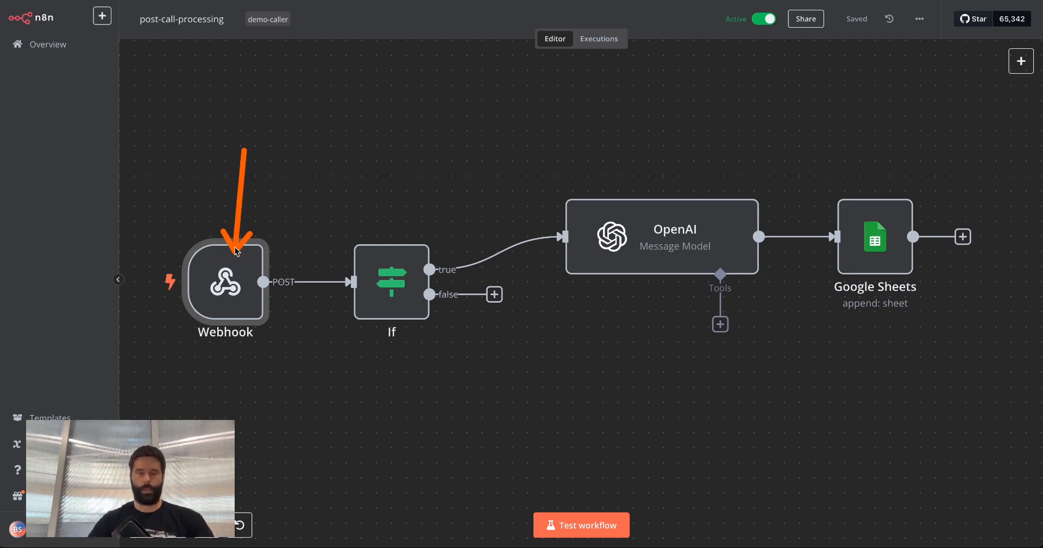
{"action": "left_click_drag", "start_coordinate": [306, 180], "coordinate": [375, 261]}
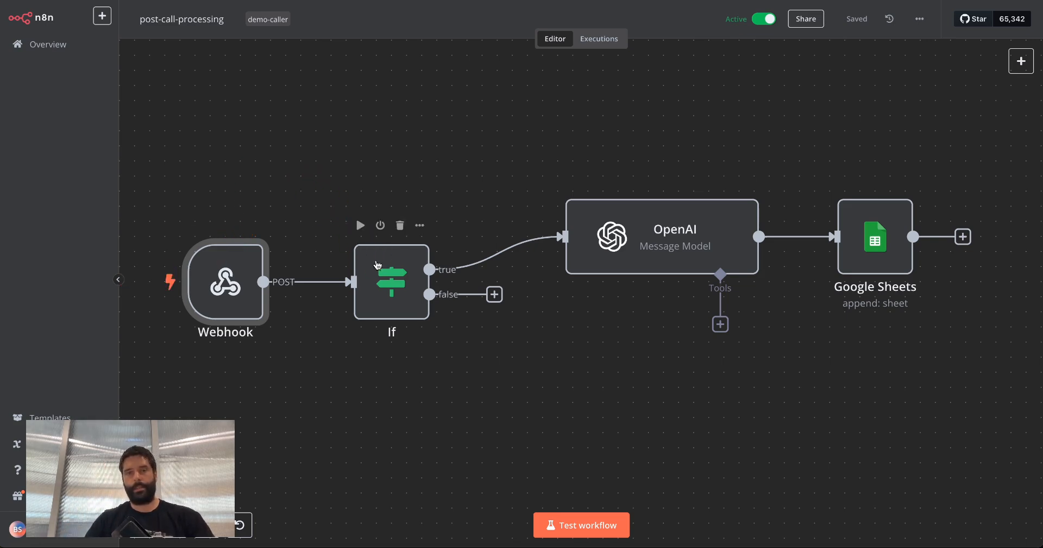
{"action": "double_click", "coordinate": [388, 274]}
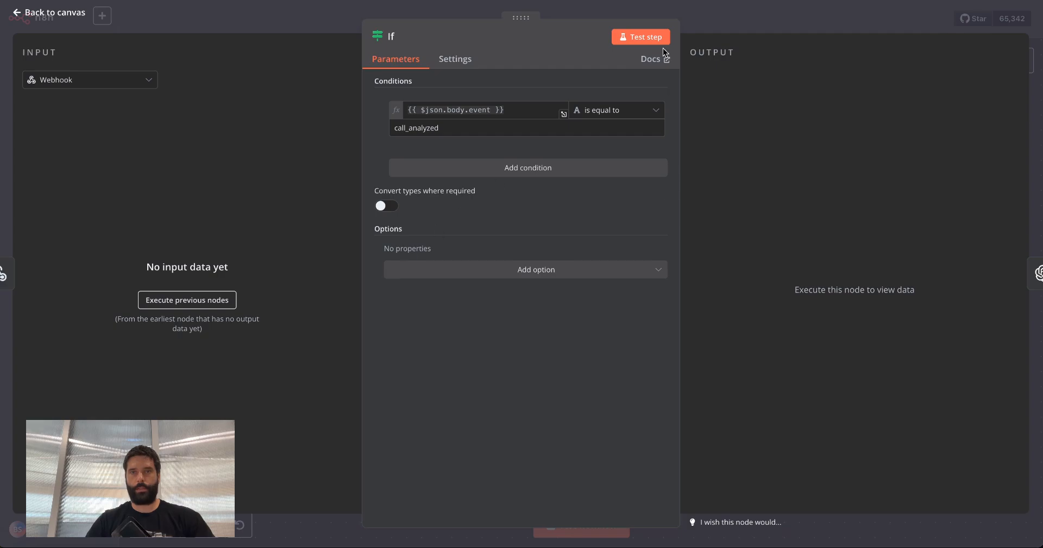
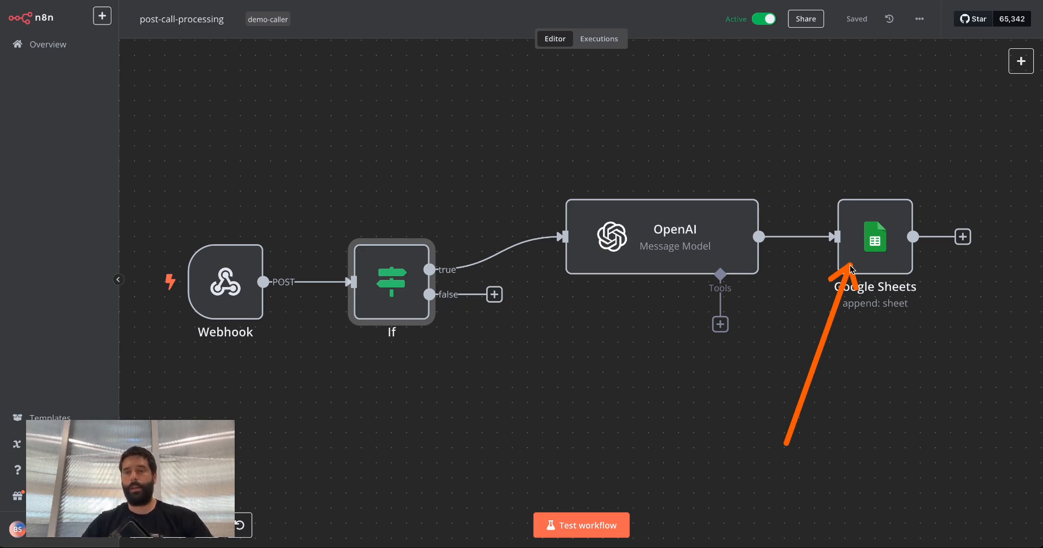
Switch to the n8n-retell-caller spreadsheet and review the call-log sheet's columns, including the improvements entry.
{"action": "mouse_move", "coordinate": [851, 270]}
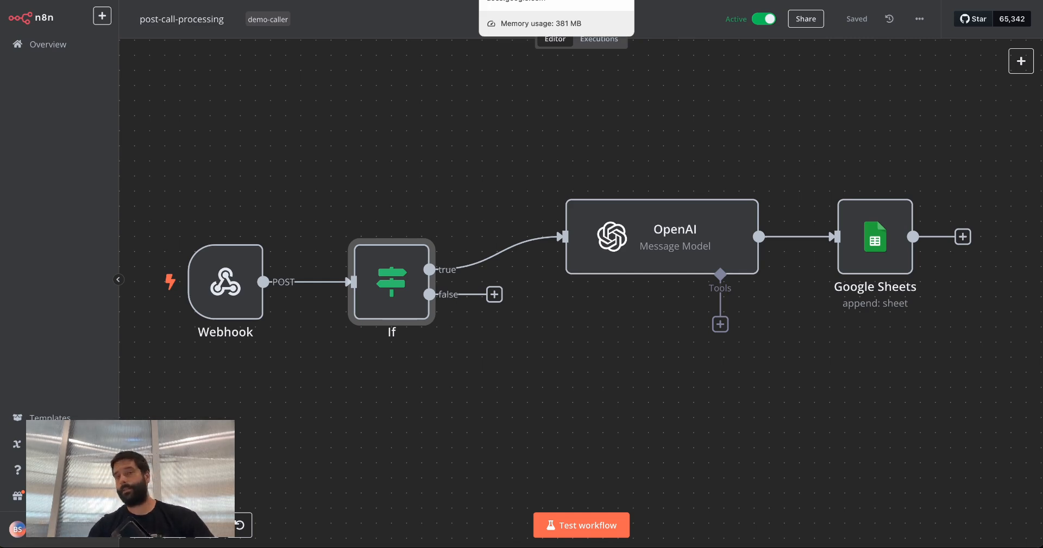
{"action": "left_click", "coordinate": [520, 1]}
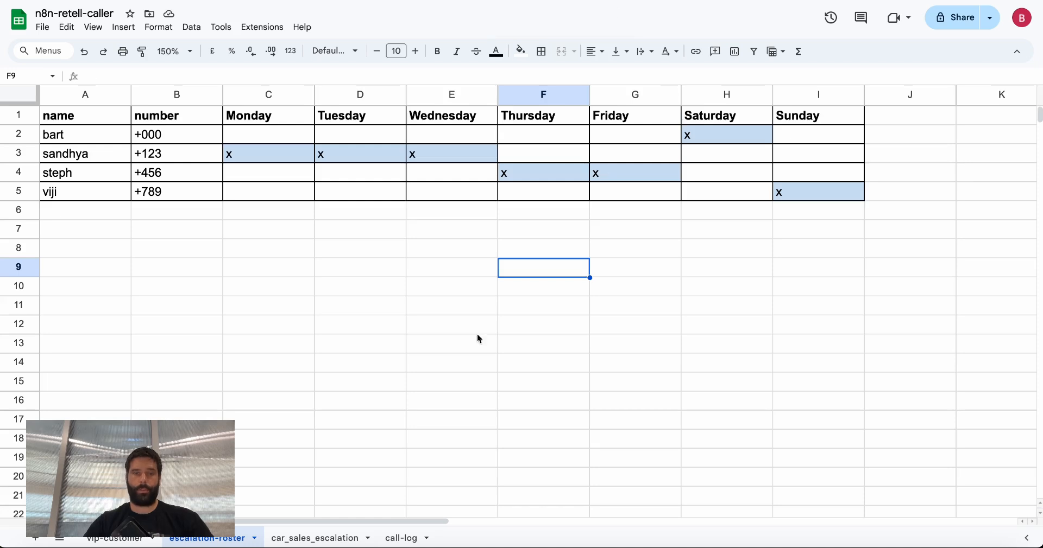
{"action": "left_click", "coordinate": [393, 537]}
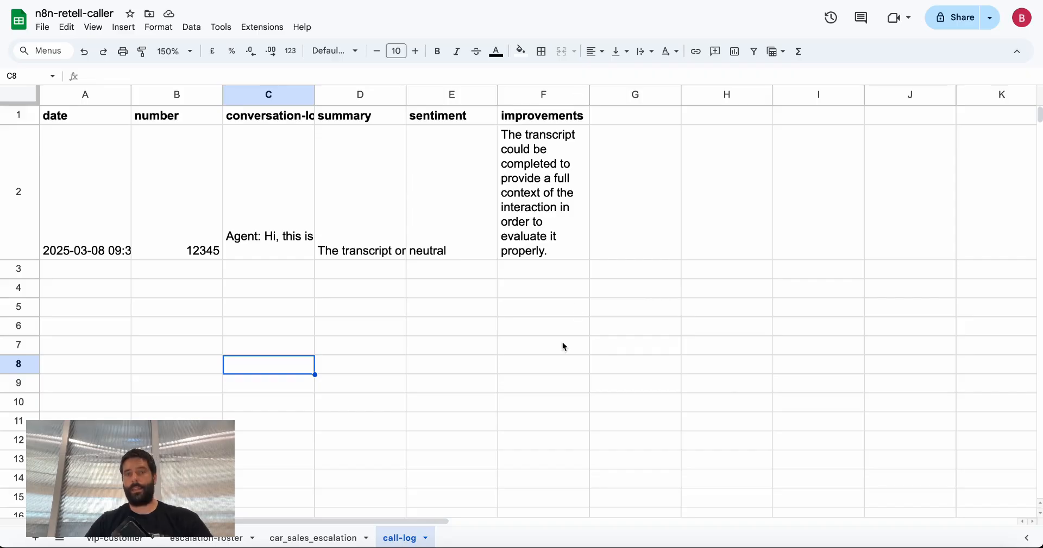
{"action": "mouse_move", "coordinate": [354, 365]}
{"action": "left_mouse_down"}
{"action": "mouse_move", "coordinate": [361, 209]}
{"action": "mouse_move", "coordinate": [439, 221]}
{"action": "mouse_move", "coordinate": [485, 255]}
{"action": "mouse_move", "coordinate": [535, 222]}
{"action": "left_mouse_up"}
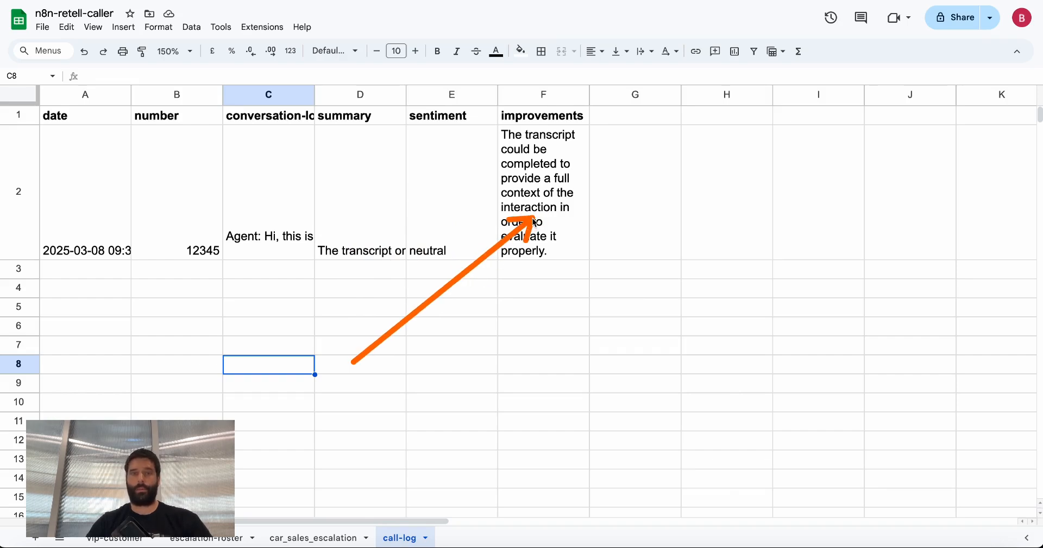
In the post-call-processing workflow, open the OpenAI node, enlarge its system message and widen the settings to review the prompt and JSON output option.
{"action": "mouse_move", "coordinate": [661, 368]}
{"action": "left_mouse_down"}
{"action": "mouse_move", "coordinate": [656, 239]}
{"action": "mouse_move", "coordinate": [669, 248]}
{"action": "mouse_move", "coordinate": [718, 235]}
{"action": "mouse_move", "coordinate": [719, 207]}
{"action": "left_mouse_up"}
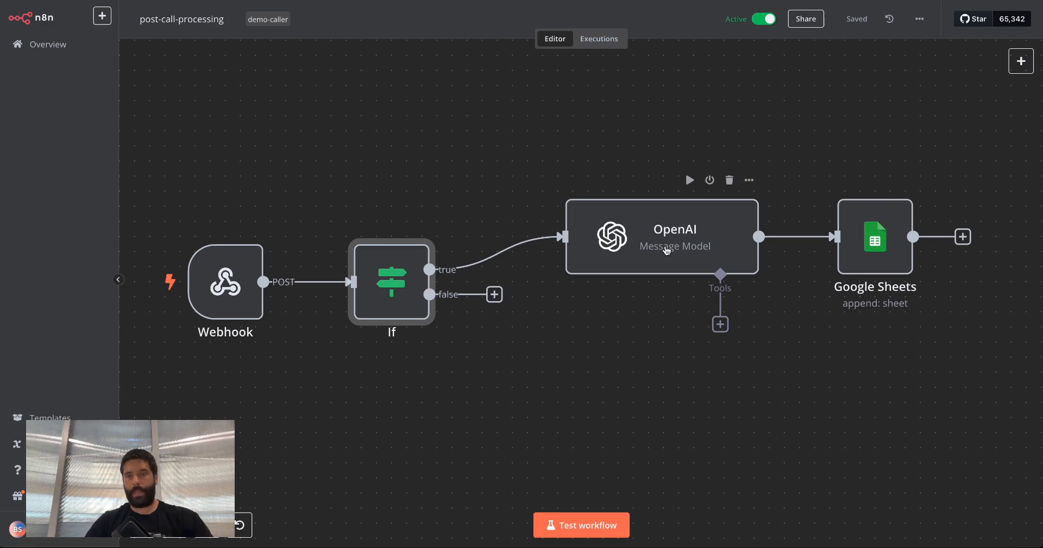
{"action": "double_click", "coordinate": [666, 253]}
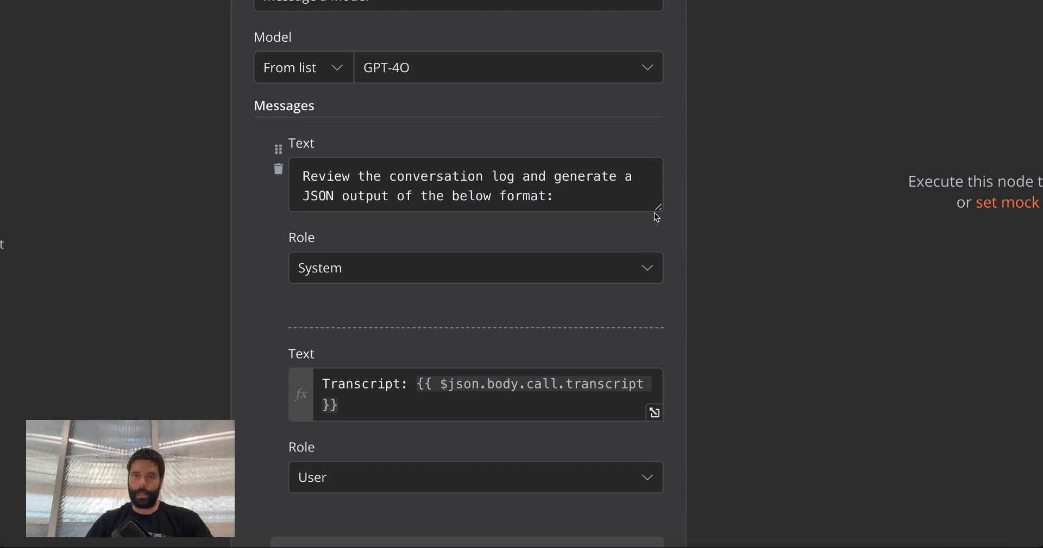
{"action": "left_click_drag", "start_coordinate": [657, 208], "coordinate": [638, 398]}
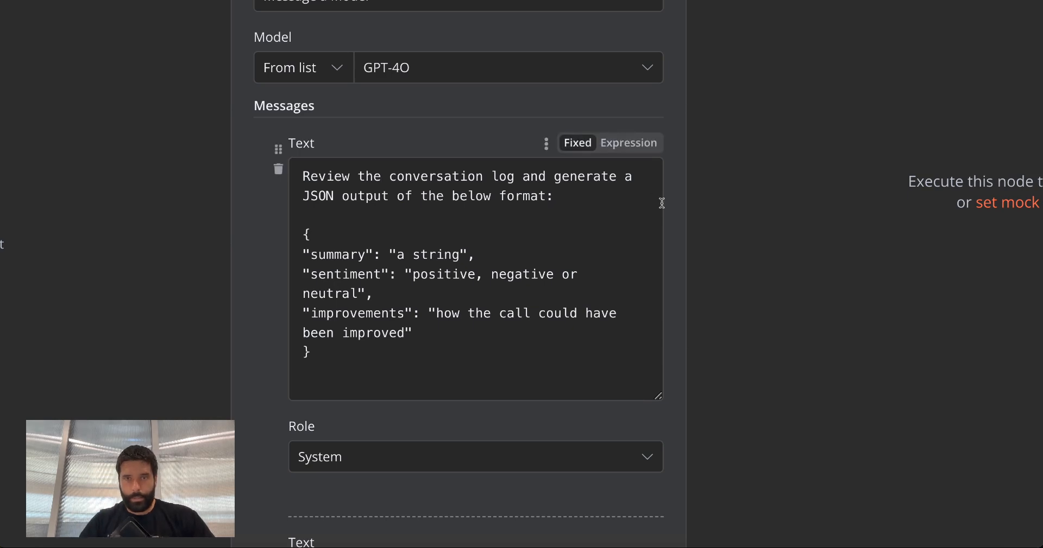
{"action": "left_click_drag", "start_coordinate": [686, 213], "coordinate": [847, 214]}
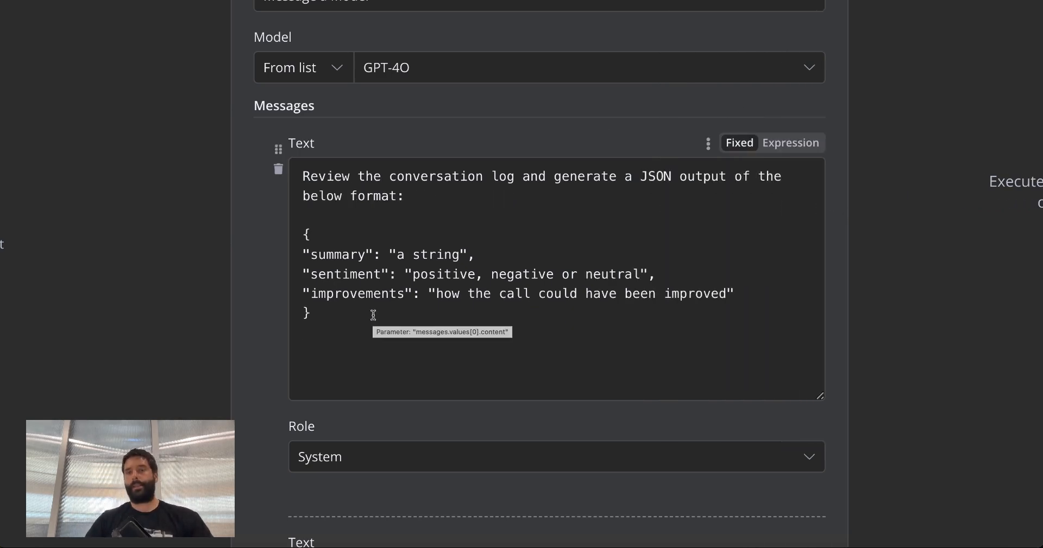
{"action": "mouse_move", "coordinate": [556, 368]}
{"action": "left_mouse_down"}
{"action": "mouse_move", "coordinate": [480, 367]}
{"action": "mouse_move", "coordinate": [462, 402]}
{"action": "mouse_move", "coordinate": [476, 415]}
{"action": "mouse_move", "coordinate": [459, 418]}
{"action": "left_mouse_up"}
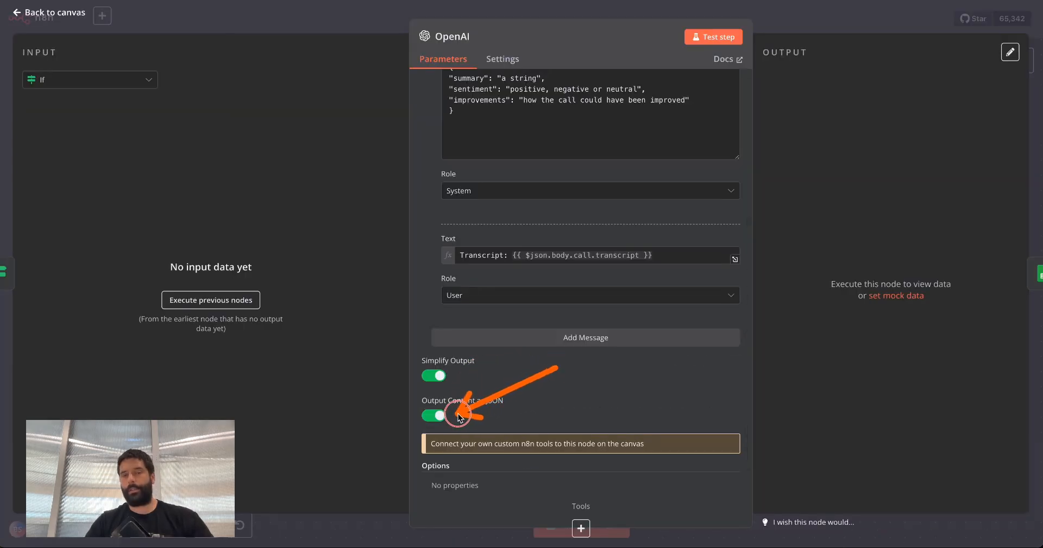
In the OpenAI system message's JSON format, add the entry "customer_name": "the customers first name" after the improvements entry, separated by a comma.
{"action": "scroll", "coordinate": [618, 280], "scroll_direction": "up", "scroll_amount": 7}
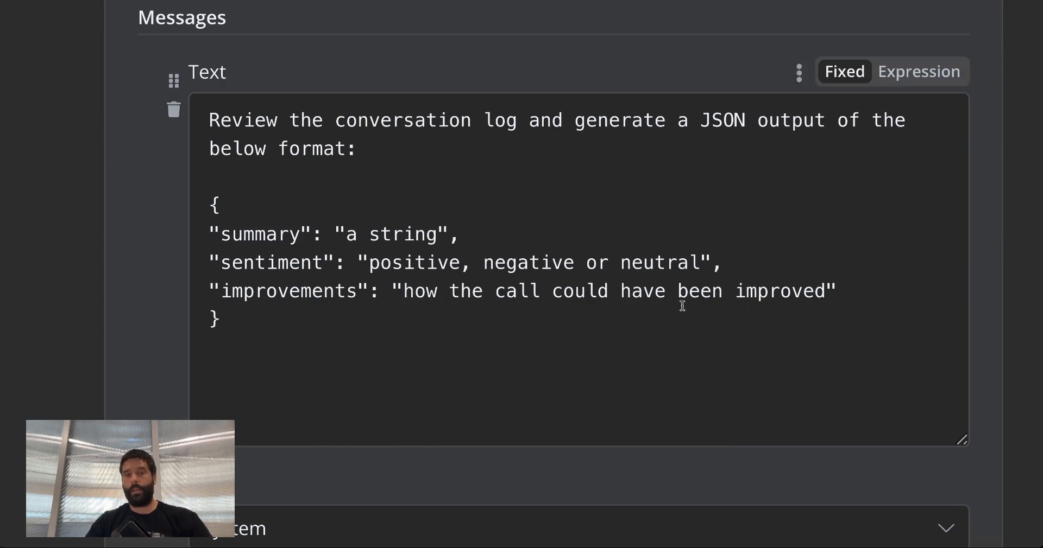
{"action": "left_click", "coordinate": [838, 293]}
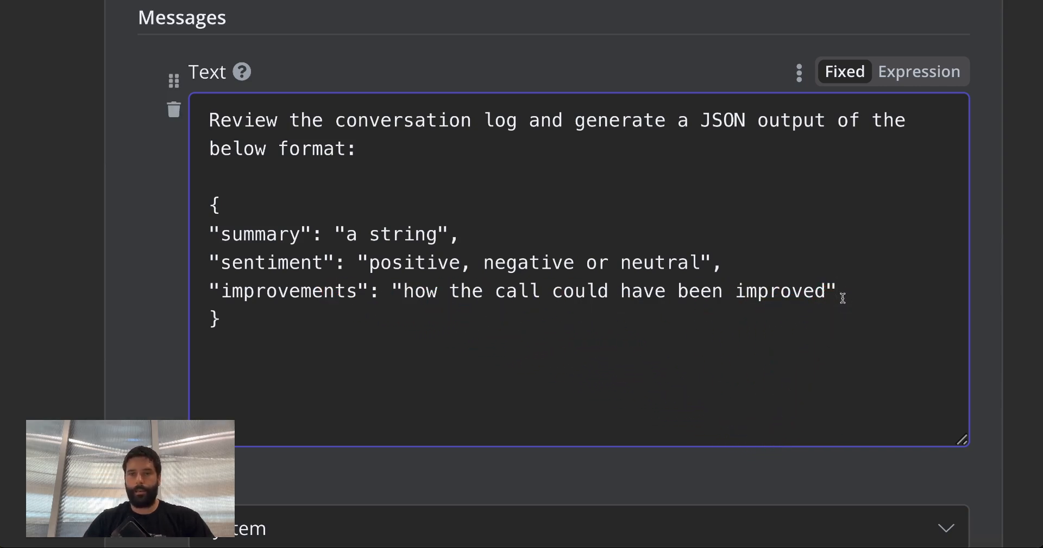
{"action": "left_click", "coordinate": [729, 273]}
{"action": "left_click", "coordinate": [470, 240]}
{"action": "left_click", "coordinate": [727, 265]}
{"action": "left_click", "coordinate": [852, 288]}
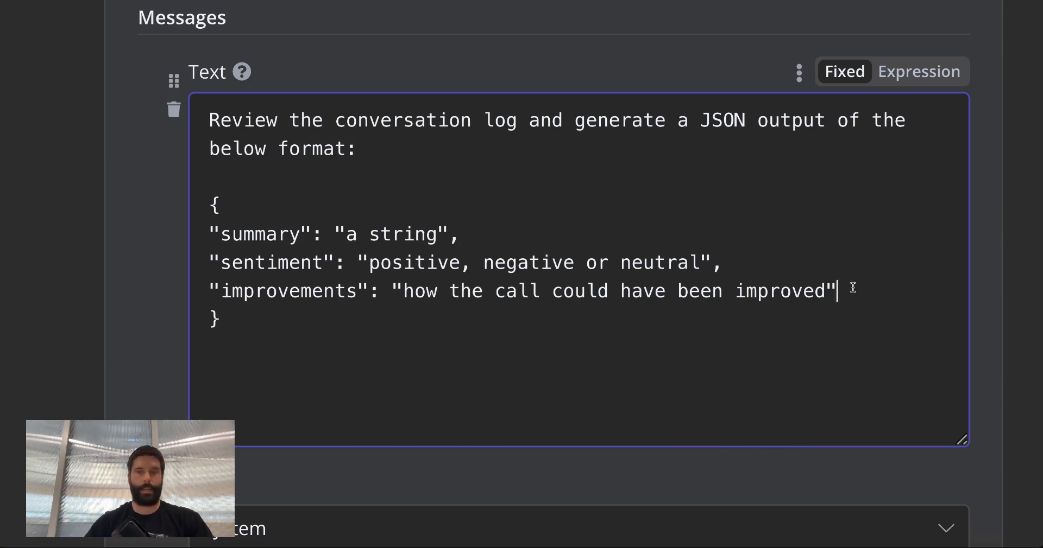
{"action": "type", "text": ","}
{"action": "key", "text": "Return"}
{"action": "type", "text": "\""}
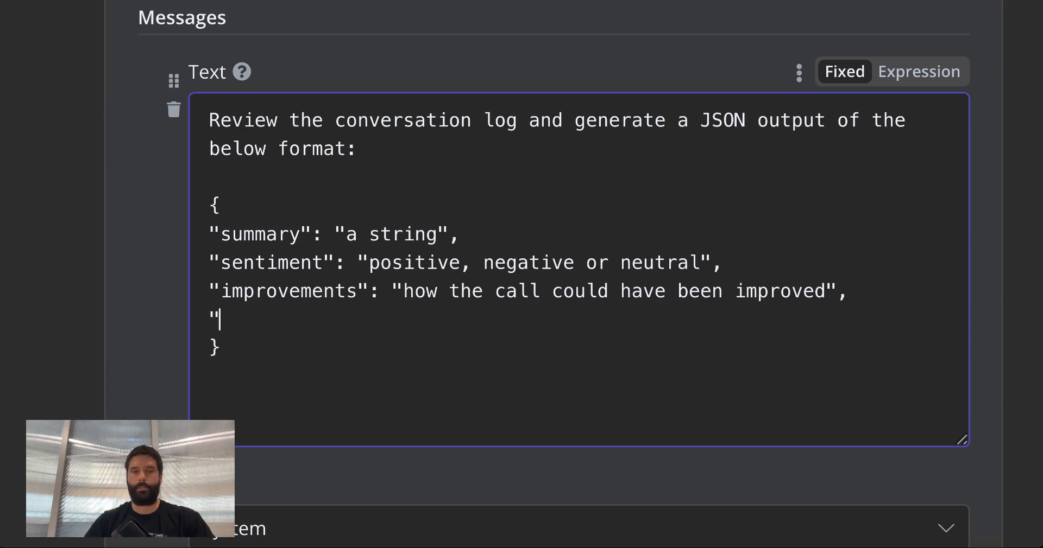
{"action": "type", "text": "cust"}
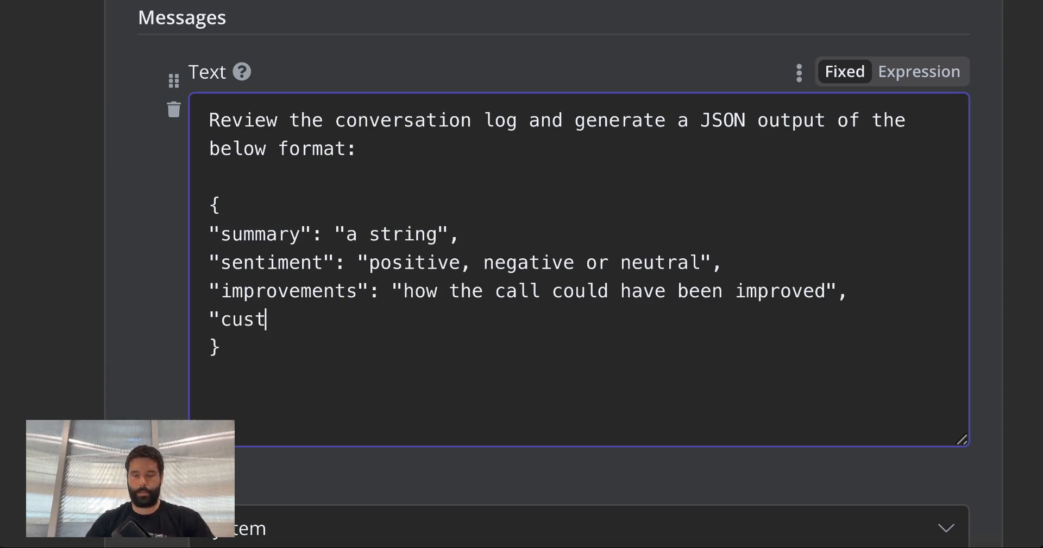
{"action": "type", "text": "omer_name\""}
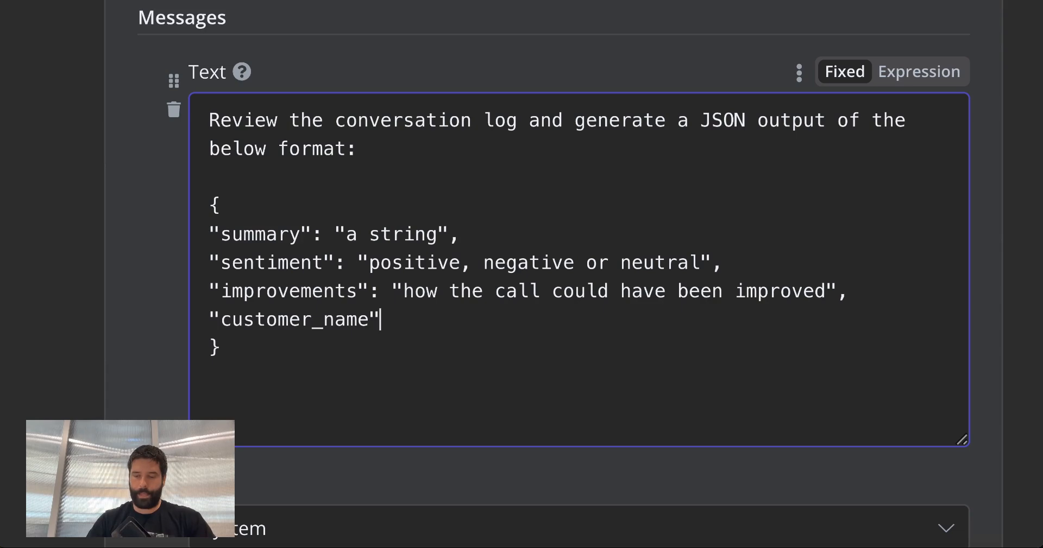
{"action": "type", "text": ": \""}
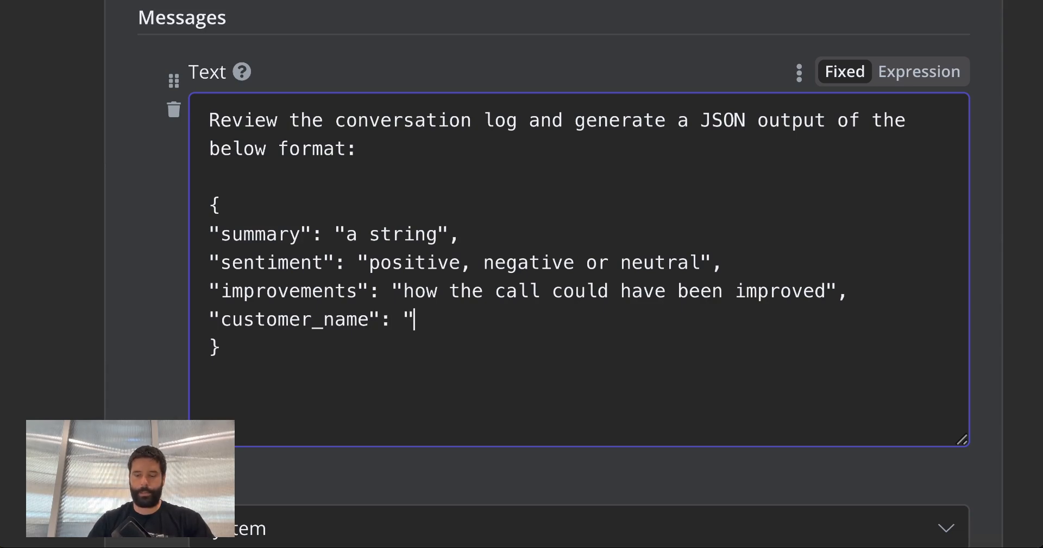
{"action": "type", "text": "the custom"}
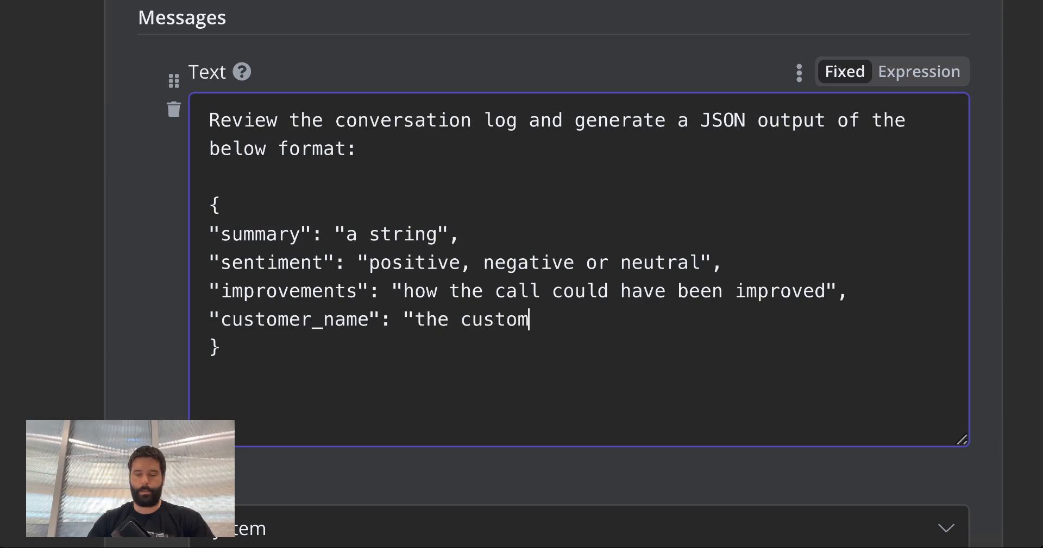
{"action": "type", "text": "ers first name\""}
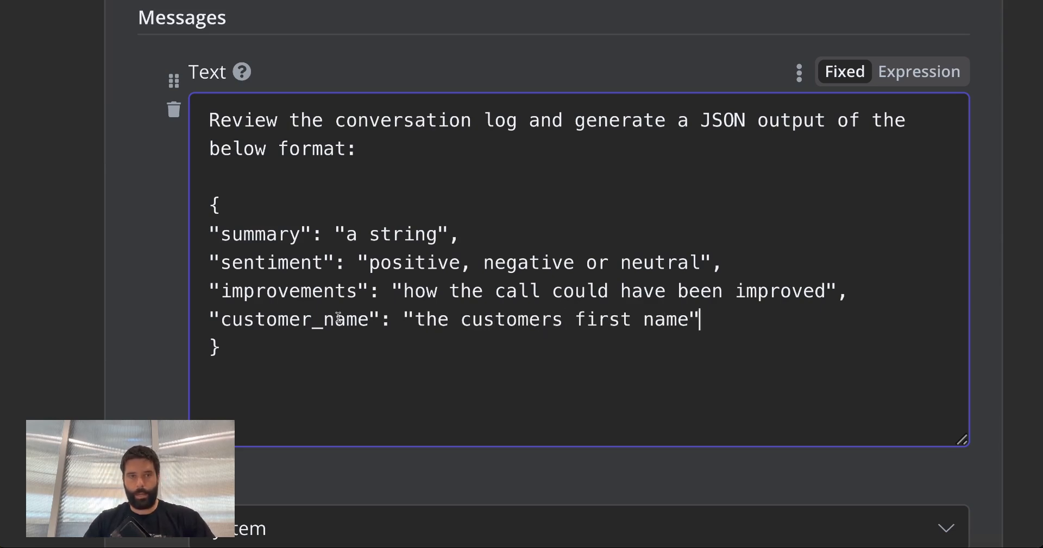
Try the camel-case key customerName on its own line below the customer_name entry, and delete that line.
{"action": "left_click_drag", "start_coordinate": [328, 326], "coordinate": [313, 324]}
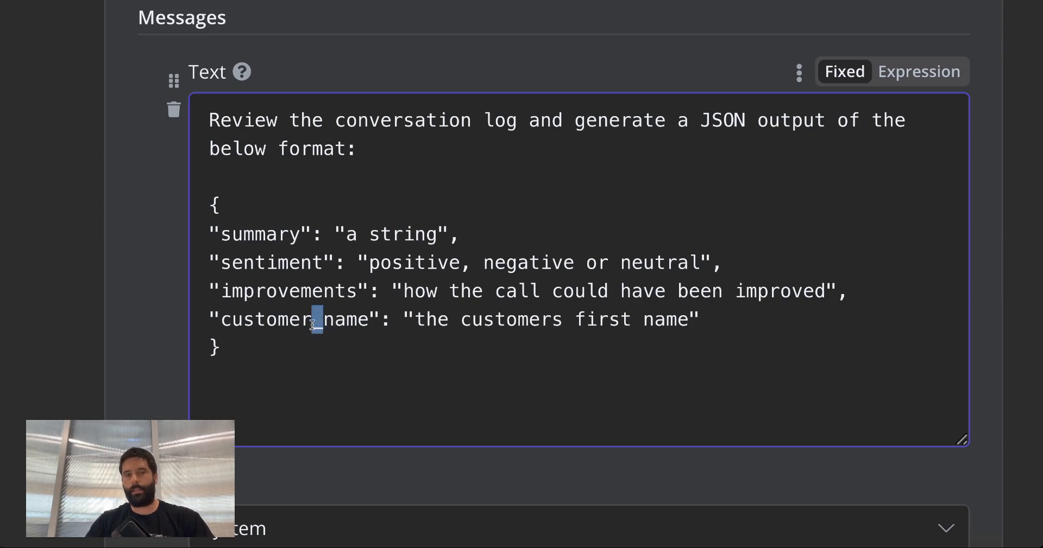
{"action": "left_click", "coordinate": [325, 323]}
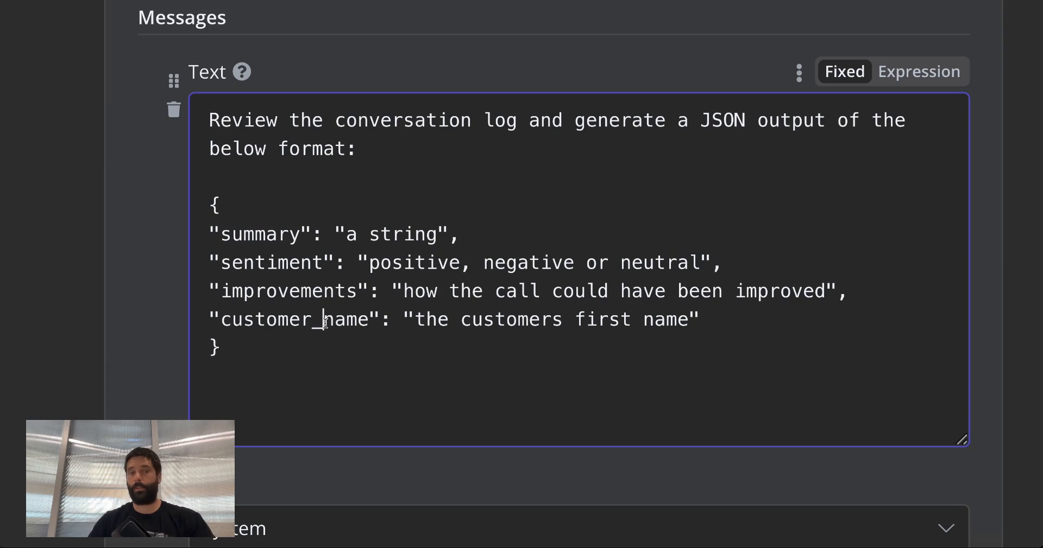
{"action": "left_click", "coordinate": [368, 321]}
{"action": "left_click", "coordinate": [742, 320]}
{"action": "key", "text": "Return"}
{"action": "type", "text": "customerName"}
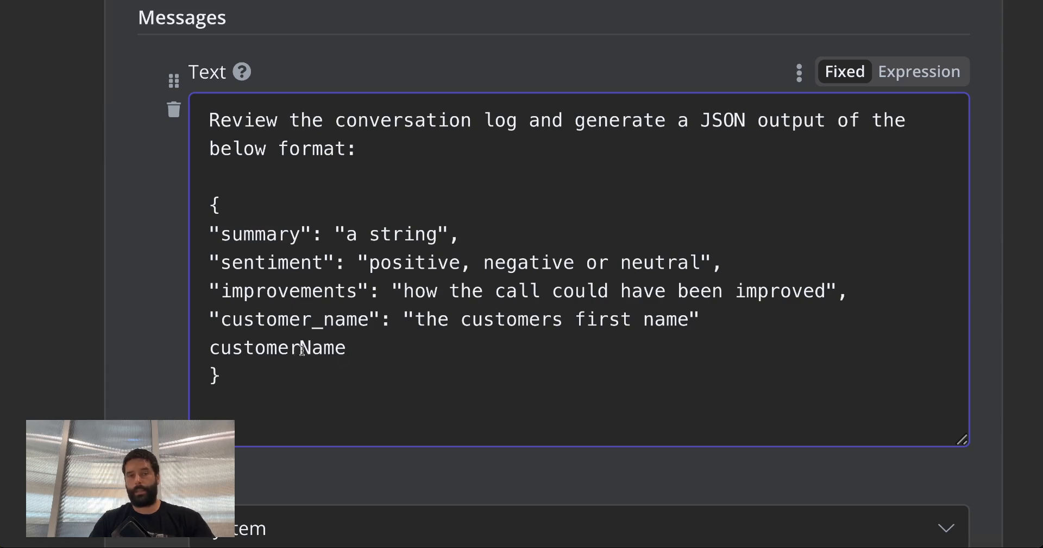
{"action": "left_click_drag", "start_coordinate": [311, 348], "coordinate": [301, 347]}
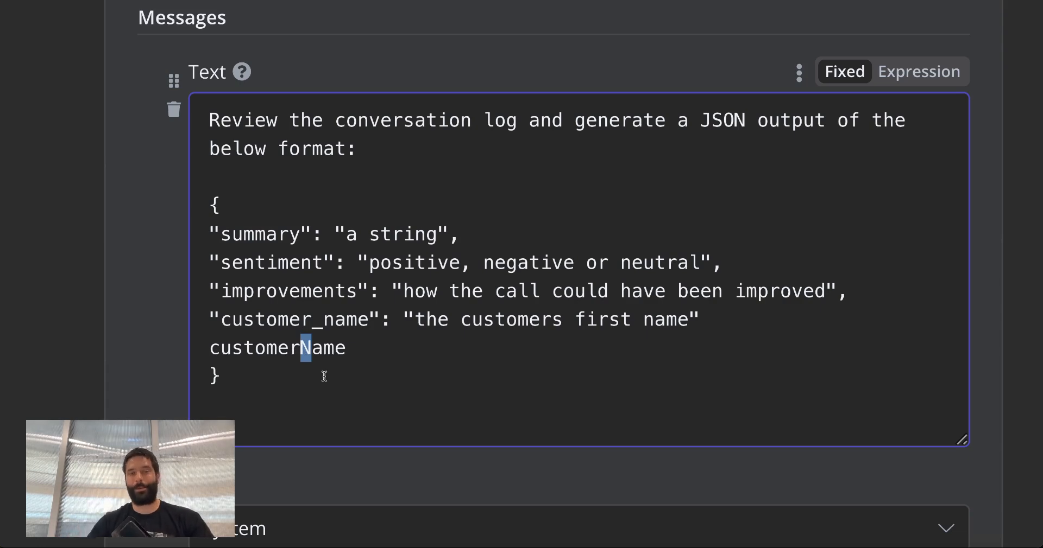
{"action": "left_click", "coordinate": [365, 349]}
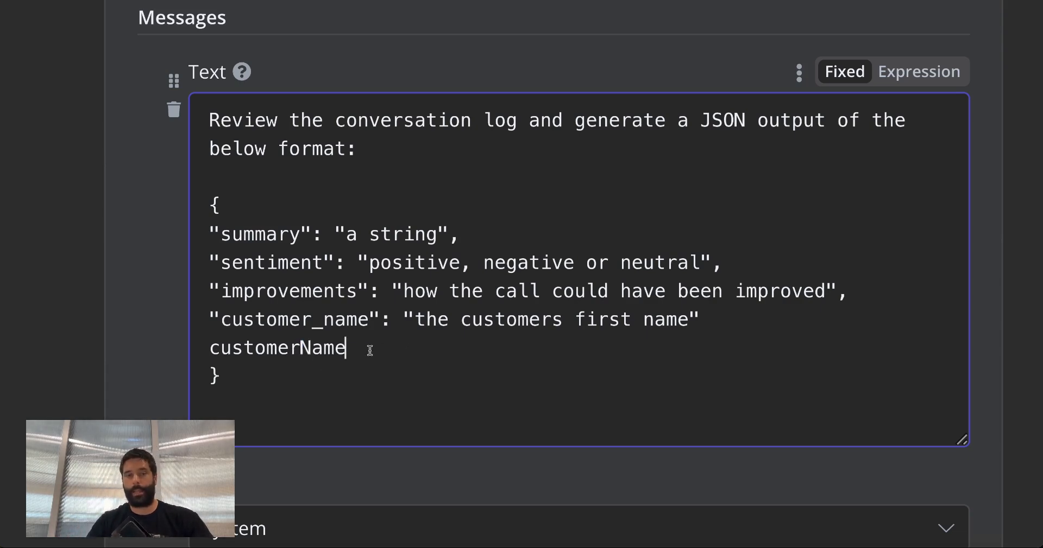
{"action": "left_click", "coordinate": [196, 348], "text": "shift"}
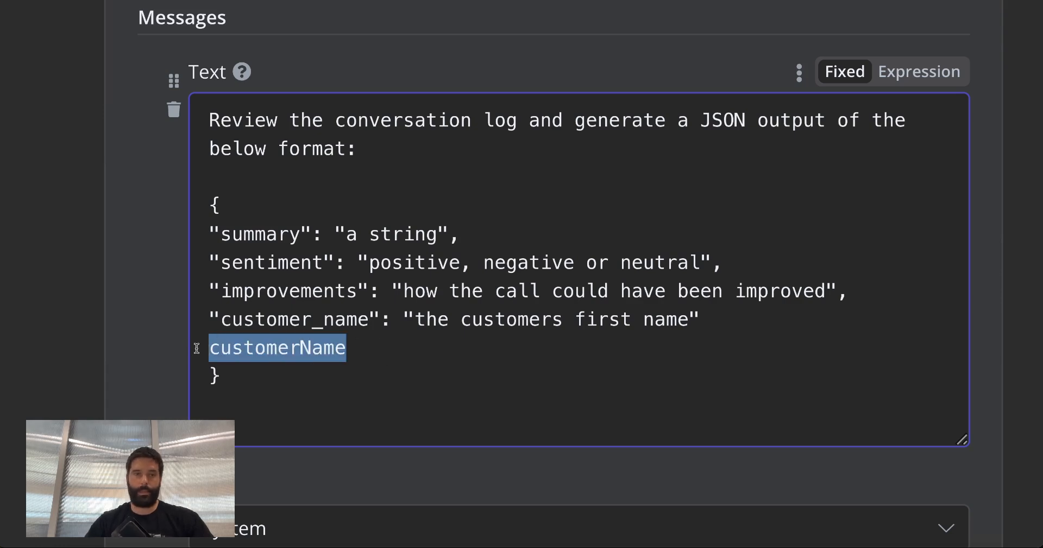
{"action": "key", "text": "BackSpace"}
{"action": "key", "text": "BackSpace"}
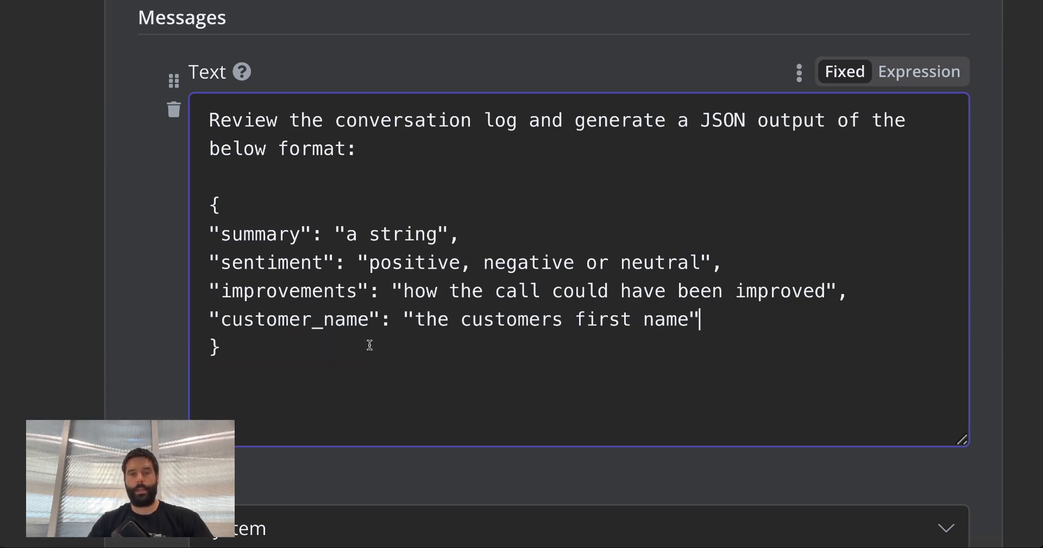
Try the customer_name key with a space and with no separator, and restore its underscore.
{"action": "left_click_drag", "start_coordinate": [323, 321], "coordinate": [315, 321]}
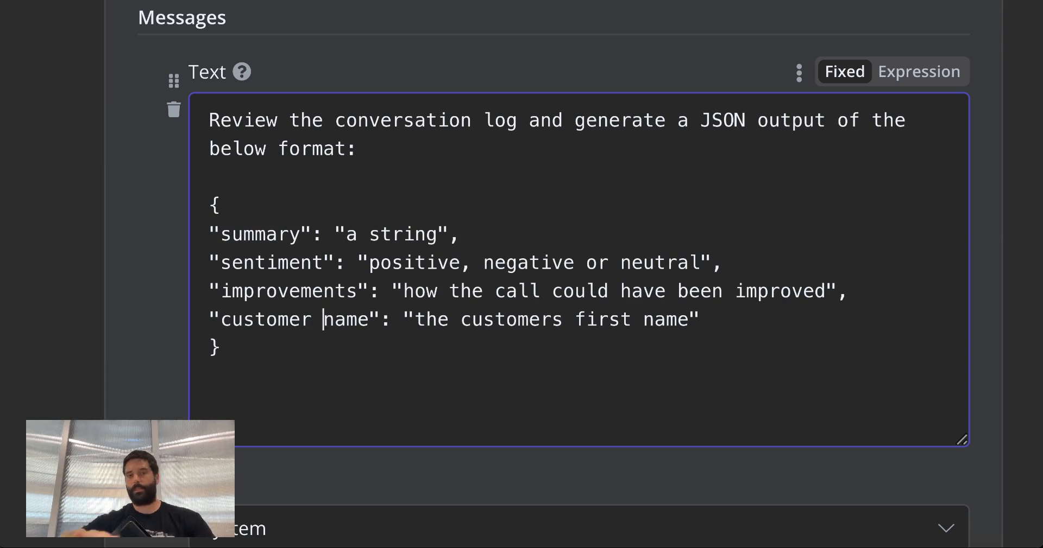
{"action": "key", "text": "BackSpace"}
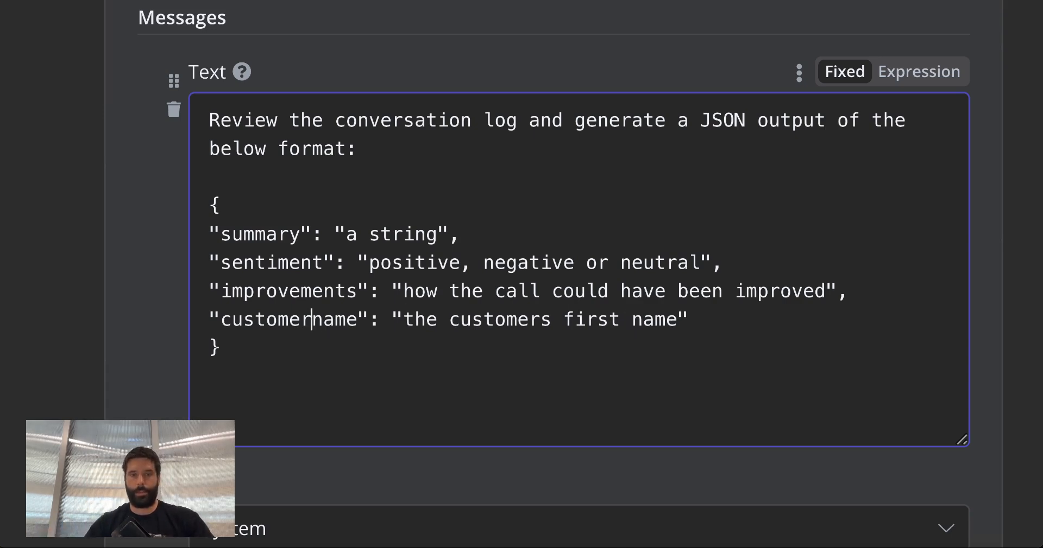
{"action": "type", "text": "_"}
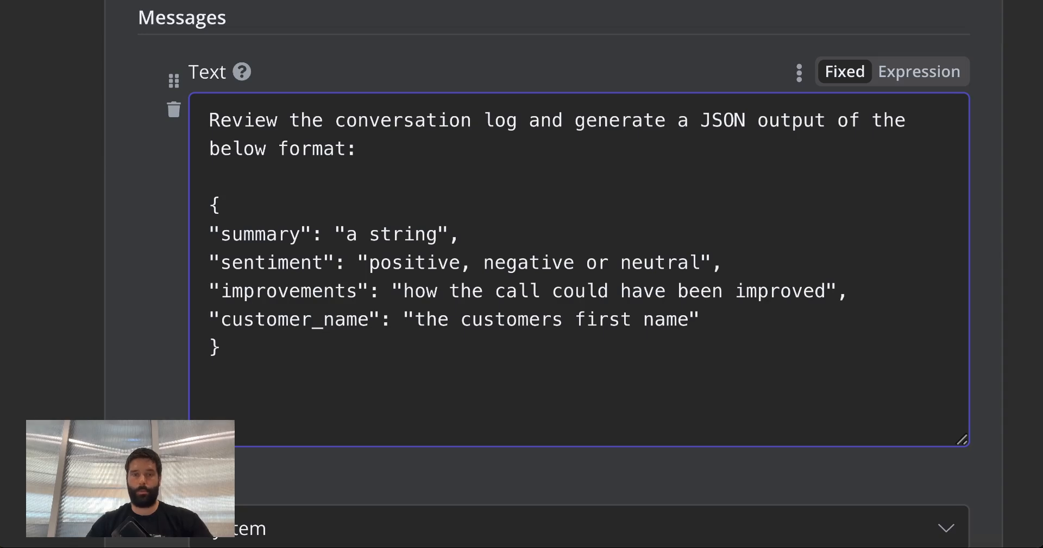
{"action": "left_click", "coordinate": [258, 236]}
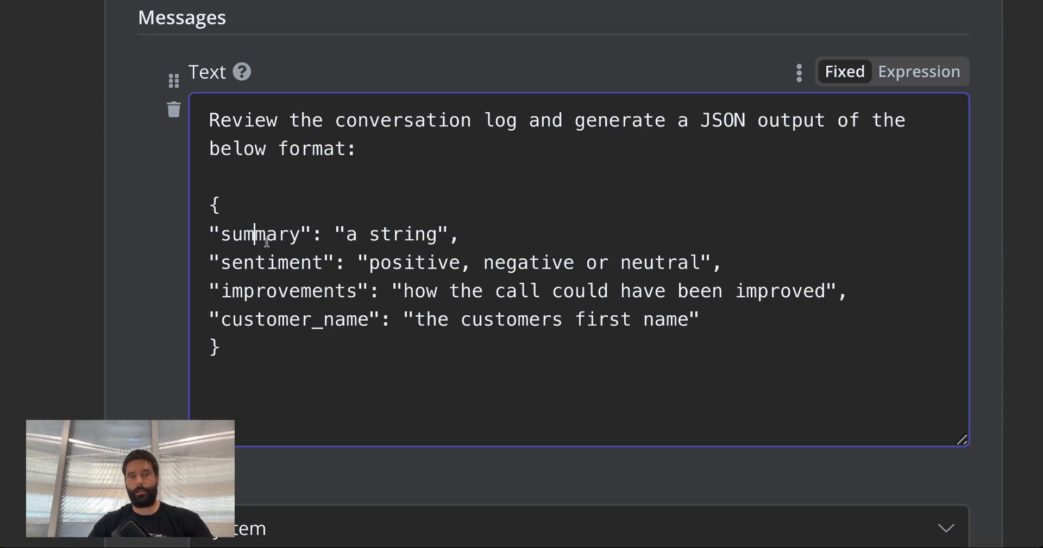
{"action": "left_click_drag", "start_coordinate": [324, 324], "coordinate": [315, 324]}
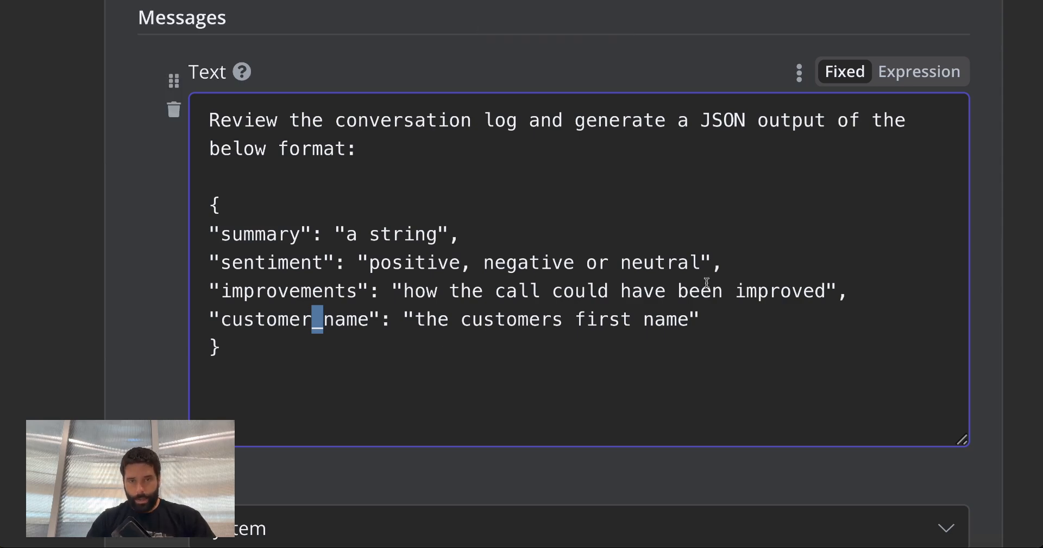
{"action": "left_click", "coordinate": [745, 317]}
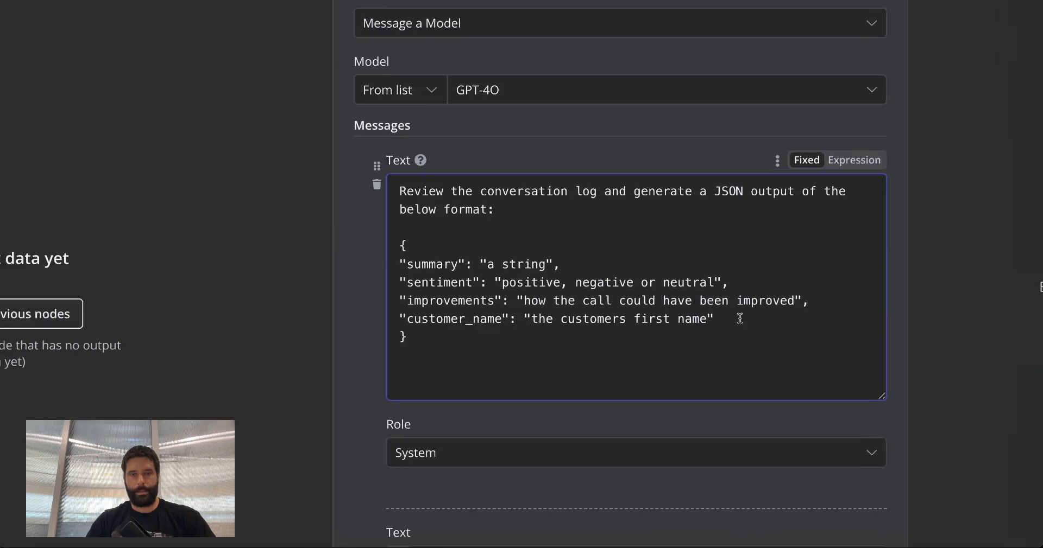
Examine the OpenAI node's user message and its transcript expression {{ $json.body.call.transcript }}.
{"action": "scroll", "coordinate": [744, 321], "scroll_direction": "down", "scroll_amount": 3}
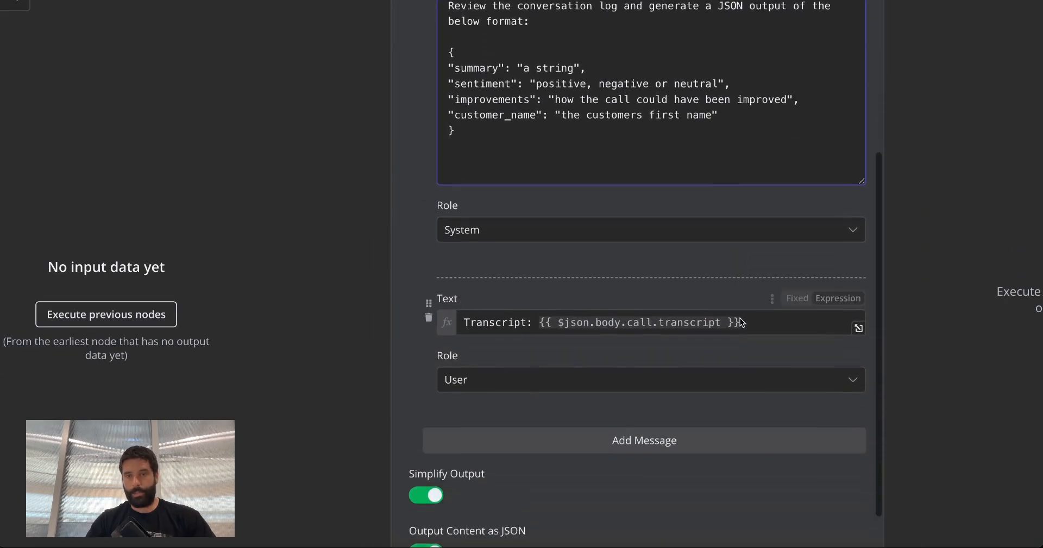
{"action": "scroll", "coordinate": [741, 323], "scroll_direction": "down", "scroll_amount": 1}
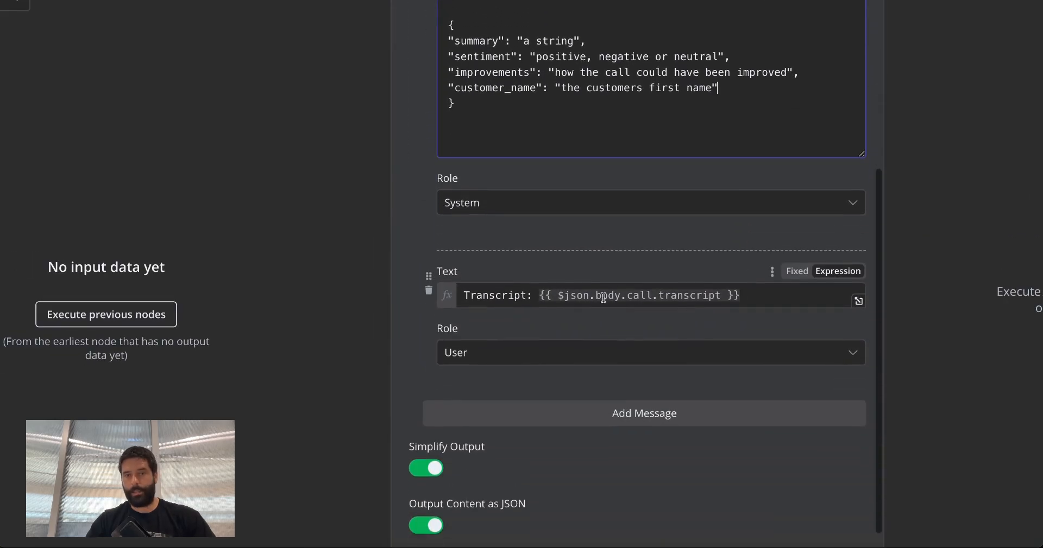
{"action": "left_click", "coordinate": [720, 301]}
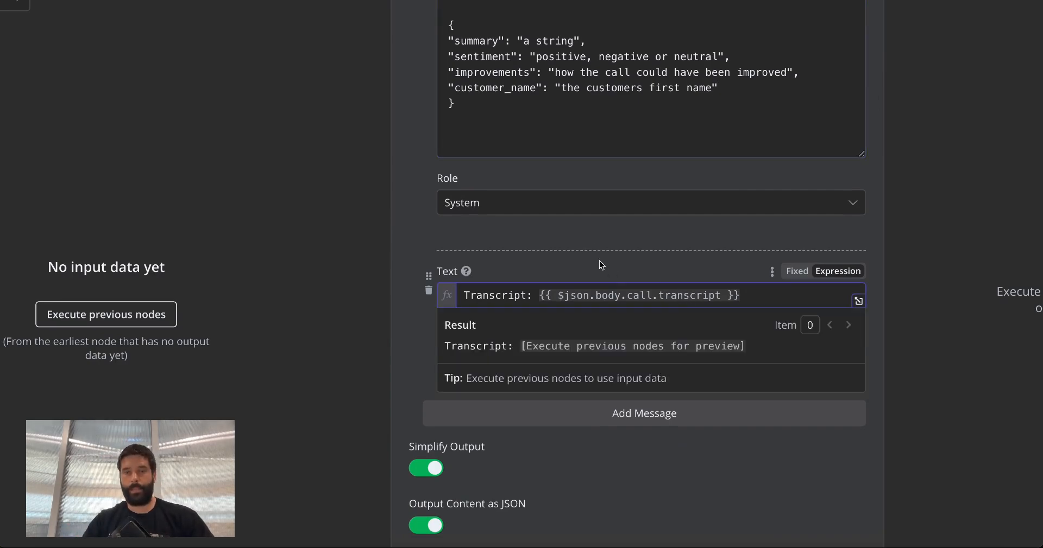
{"action": "left_click", "coordinate": [463, 258]}
{"action": "left_click", "coordinate": [323, 248]}
{"action": "mouse_move", "coordinate": [323, 248]}
{"action": "left_mouse_down"}
{"action": "mouse_move", "coordinate": [436, 348]}
{"action": "mouse_move", "coordinate": [415, 289]}
{"action": "mouse_move", "coordinate": [487, 296]}
{"action": "left_mouse_up"}
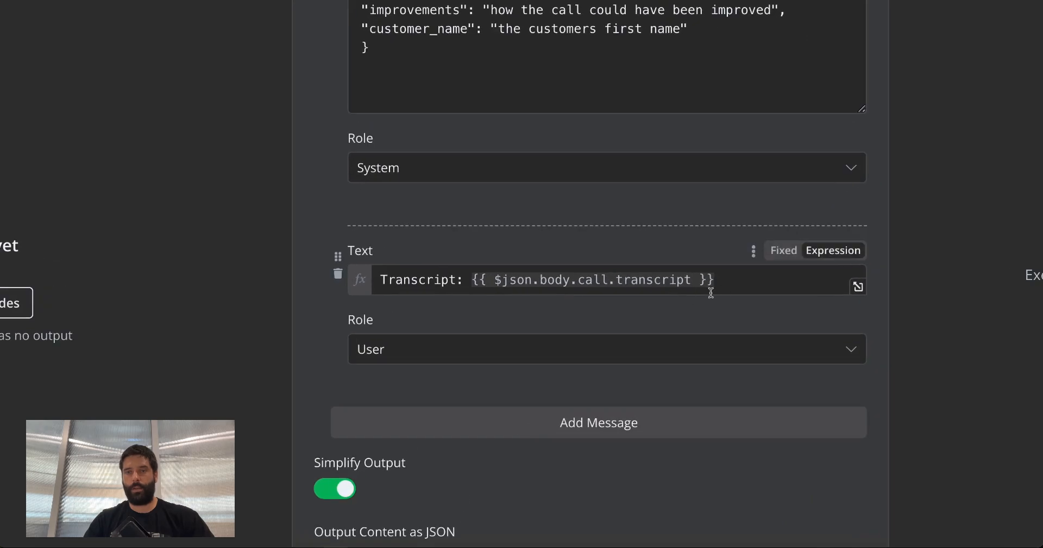
Add the line "Current time and date:" below the transcript expression in the user message, and remove it.
{"action": "left_click", "coordinate": [645, 289]}
{"action": "key", "text": "Return"}
{"action": "type", "text": "Current time and date:"}
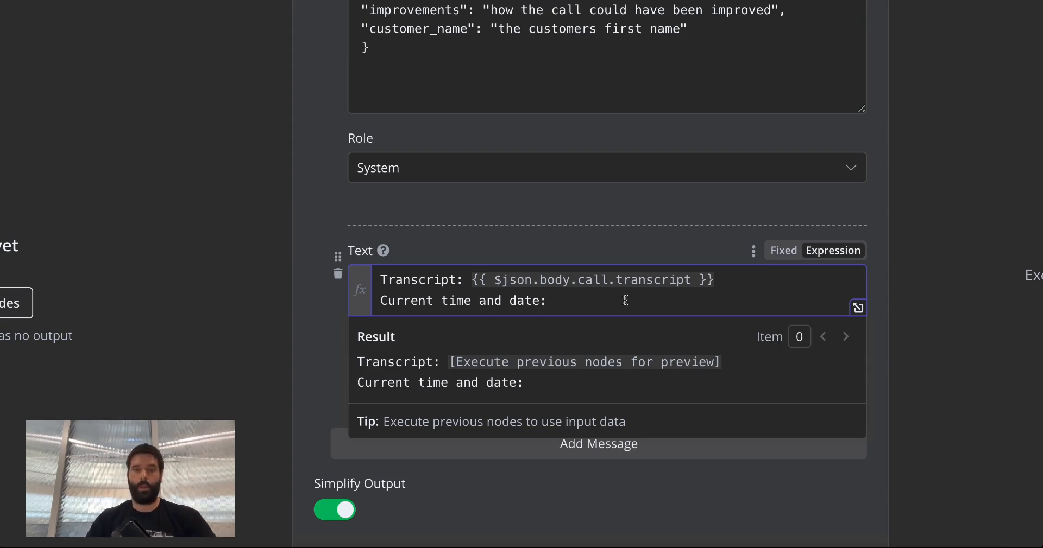
{"action": "scroll", "coordinate": [567, 300], "scroll_direction": "up", "scroll_amount": 3}
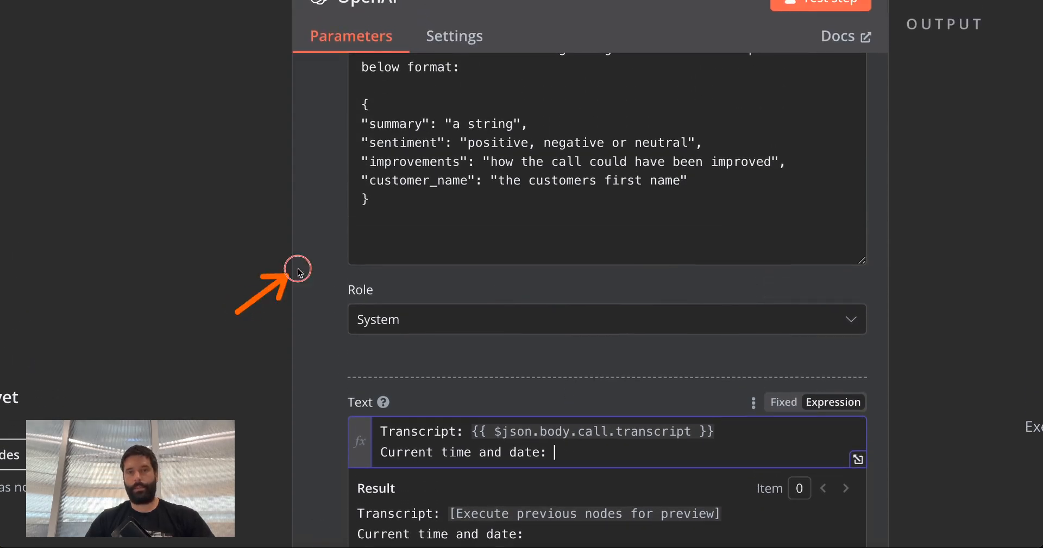
{"action": "left_click", "coordinate": [411, 426]}
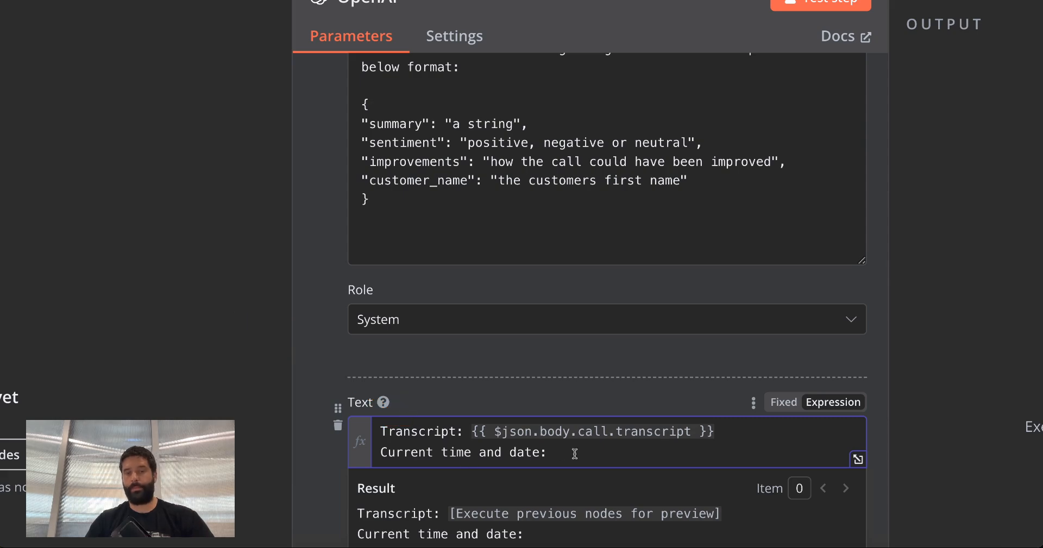
{"action": "left_click_drag", "start_coordinate": [573, 454], "coordinate": [380, 453]}
{"action": "key", "text": "BackSpace"}
{"action": "key", "text": "BackSpace"}
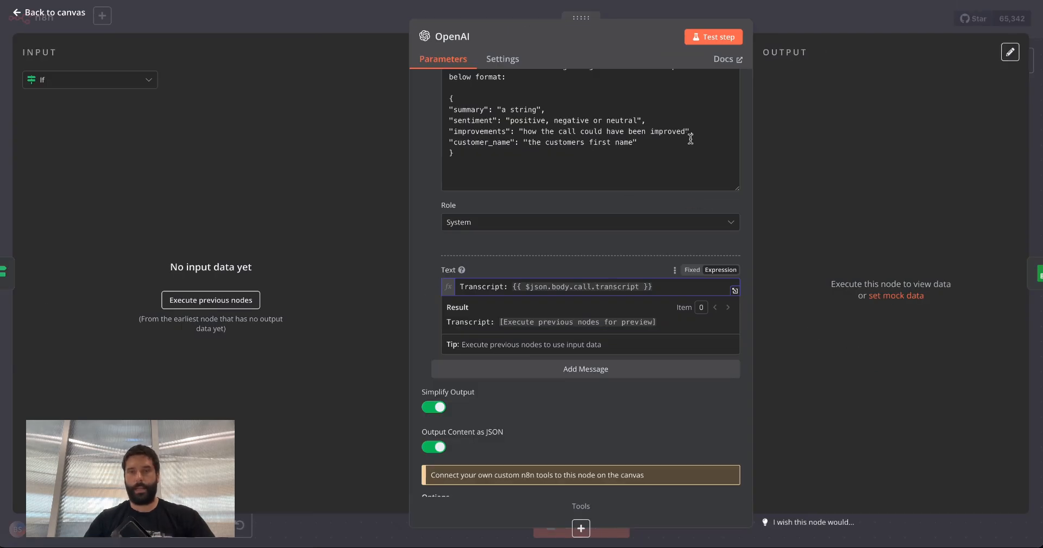
Leave the OpenAI node, review the Google Sheets node's values mapped to the call-log columns, and return to the canvas.
{"action": "left_click", "coordinate": [804, 24]}
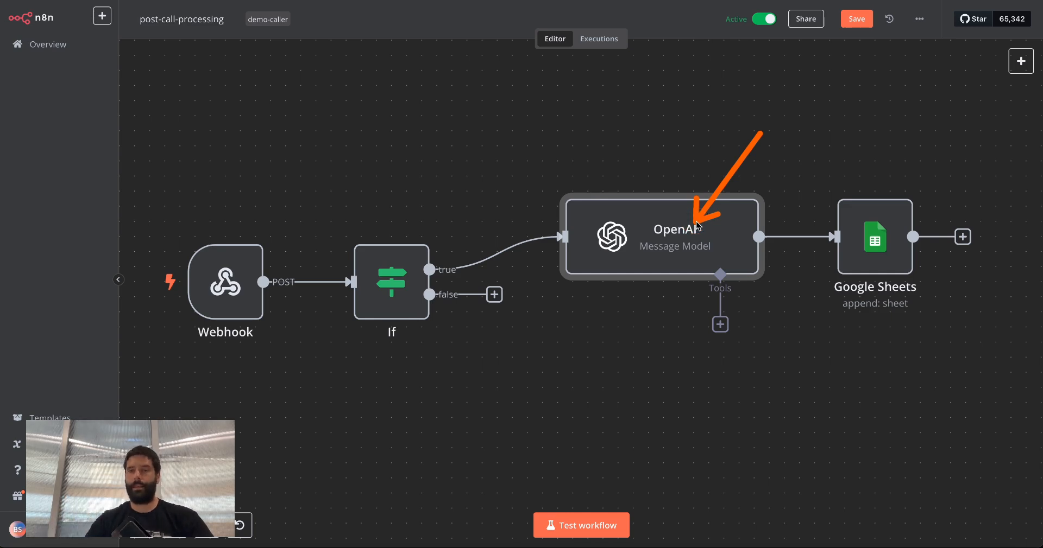
{"action": "left_click", "coordinate": [872, 230]}
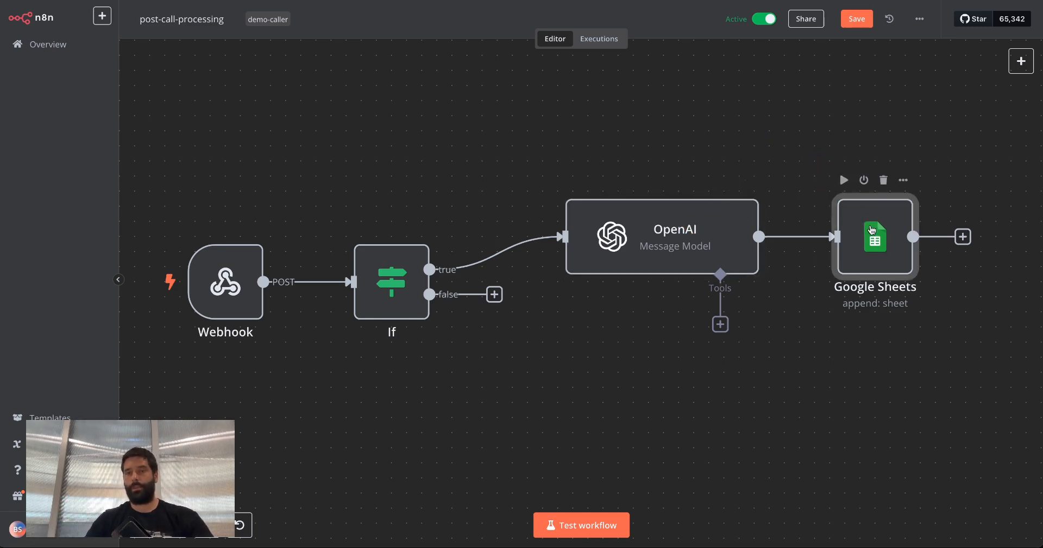
{"action": "double_click", "coordinate": [871, 231]}
{"action": "scroll", "coordinate": [533, 329], "scroll_direction": "down", "scroll_amount": 4}
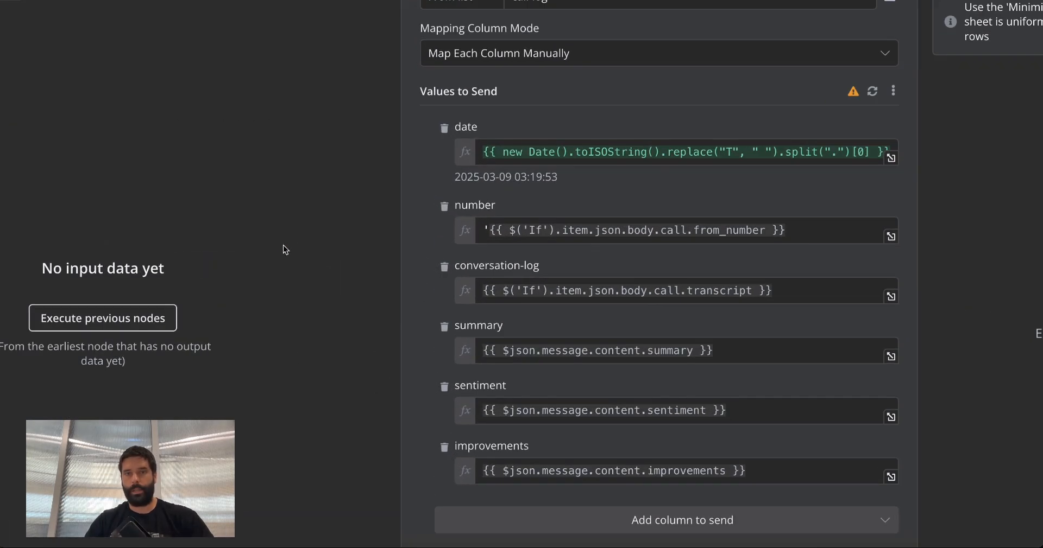
{"action": "mouse_move", "coordinate": [283, 245]}
{"action": "left_mouse_down"}
{"action": "mouse_move", "coordinate": [337, 205]}
{"action": "mouse_move", "coordinate": [480, 158]}
{"action": "mouse_move", "coordinate": [455, 166]}
{"action": "mouse_move", "coordinate": [425, 204]}
{"action": "mouse_move", "coordinate": [480, 233]}
{"action": "mouse_move", "coordinate": [420, 248]}
{"action": "mouse_move", "coordinate": [472, 286]}
{"action": "mouse_move", "coordinate": [432, 289]}
{"action": "mouse_move", "coordinate": [440, 310]}
{"action": "mouse_move", "coordinate": [411, 331]}
{"action": "mouse_move", "coordinate": [422, 338]}
{"action": "mouse_move", "coordinate": [407, 311]}
{"action": "mouse_move", "coordinate": [442, 372]}
{"action": "mouse_move", "coordinate": [433, 425]}
{"action": "mouse_move", "coordinate": [444, 404]}
{"action": "mouse_move", "coordinate": [440, 326]}
{"action": "mouse_move", "coordinate": [523, 344]}
{"action": "mouse_move", "coordinate": [525, 400]}
{"action": "mouse_move", "coordinate": [478, 449]}
{"action": "mouse_move", "coordinate": [483, 462]}
{"action": "left_mouse_up"}
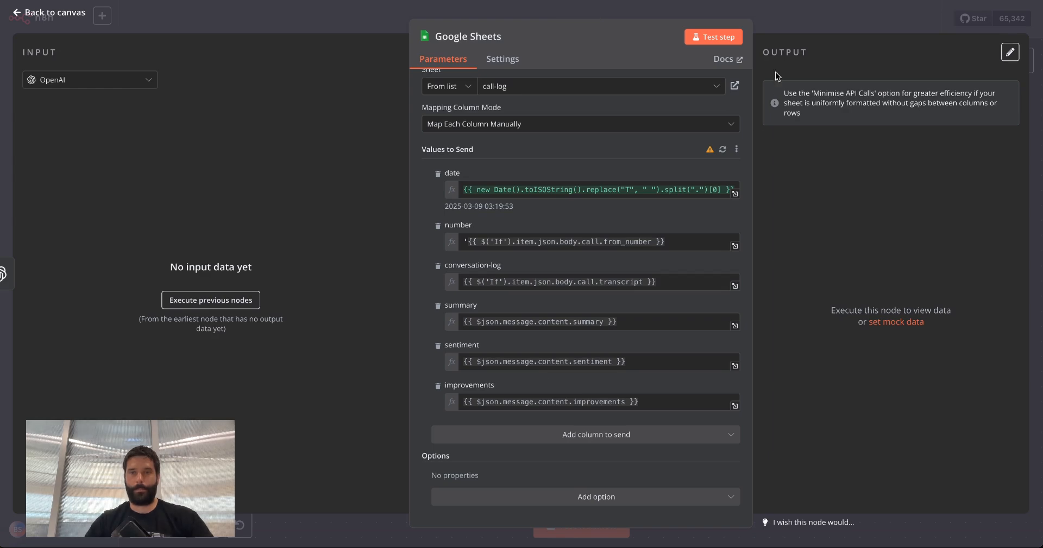
{"action": "left_click", "coordinate": [786, 17]}
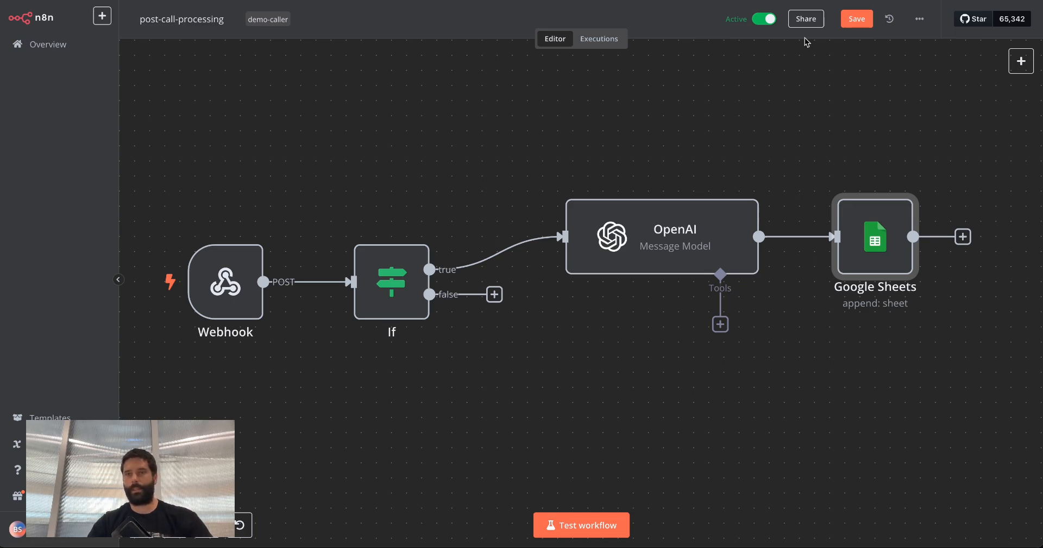
Save the post-call-processing workflow.
{"action": "left_click", "coordinate": [861, 19]}
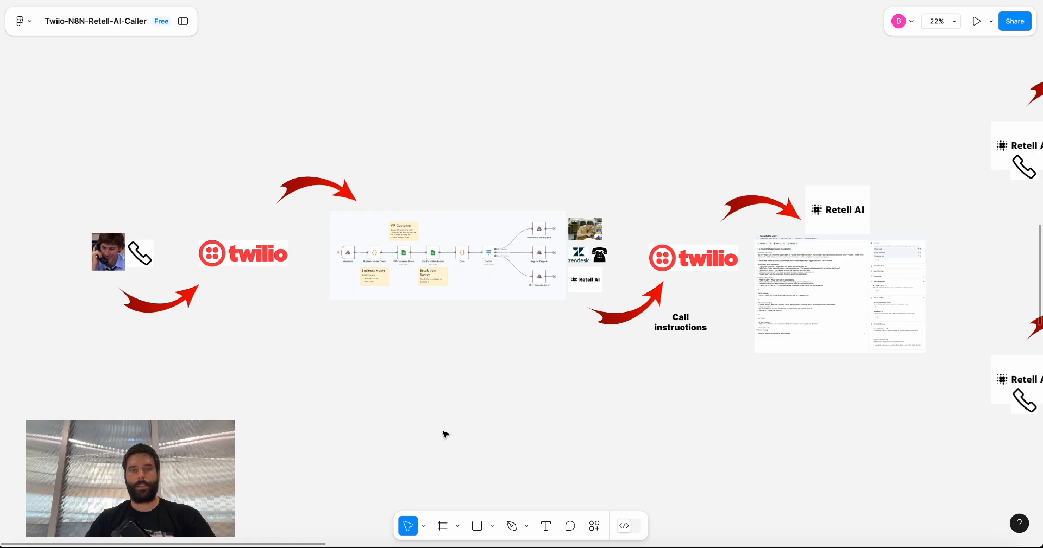
Switch to the Figma call-flow diagram and examine the path from caller through Twilio and n8n to the Retell agent and its call workflows.
{"action": "mouse_move", "coordinate": [309, 436]}
{"action": "left_mouse_down"}
{"action": "mouse_move", "coordinate": [254, 261]}
{"action": "mouse_move", "coordinate": [353, 233]}
{"action": "mouse_move", "coordinate": [786, 250]}
{"action": "mouse_move", "coordinate": [825, 227]}
{"action": "mouse_move", "coordinate": [826, 214]}
{"action": "mouse_move", "coordinate": [826, 235]}
{"action": "mouse_move", "coordinate": [798, 268]}
{"action": "mouse_move", "coordinate": [765, 222]}
{"action": "mouse_move", "coordinate": [763, 267]}
{"action": "left_mouse_up"}
{"action": "scroll", "coordinate": [764, 268], "scroll_direction": "right", "scroll_amount": 8}
{"action": "scroll", "coordinate": [764, 268], "scroll_direction": "up", "scroll_amount": 2}
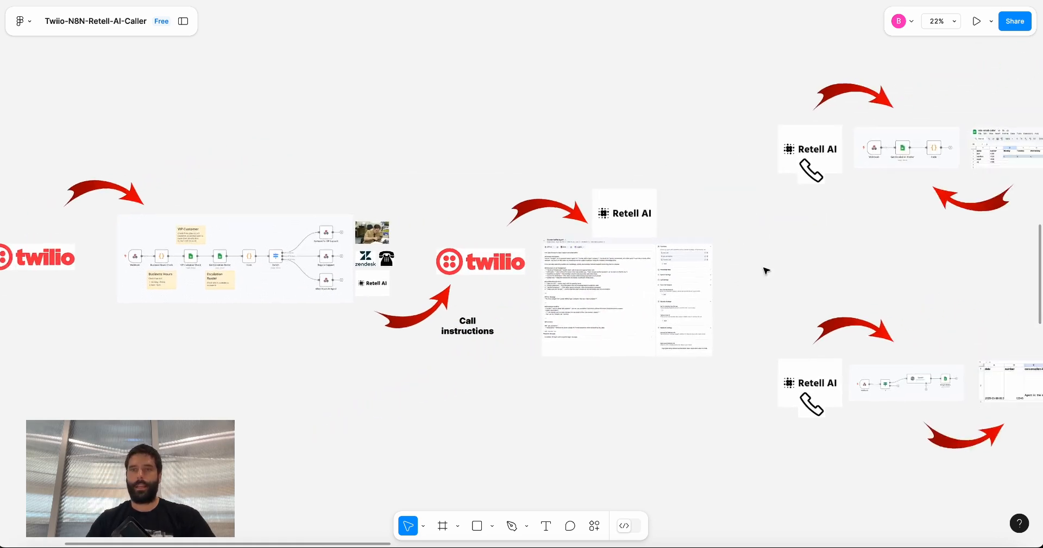
{"action": "mouse_move", "coordinate": [876, 346]}
{"action": "left_mouse_down"}
{"action": "mouse_move", "coordinate": [726, 232]}
{"action": "mouse_move", "coordinate": [678, 384]}
{"action": "left_mouse_up"}
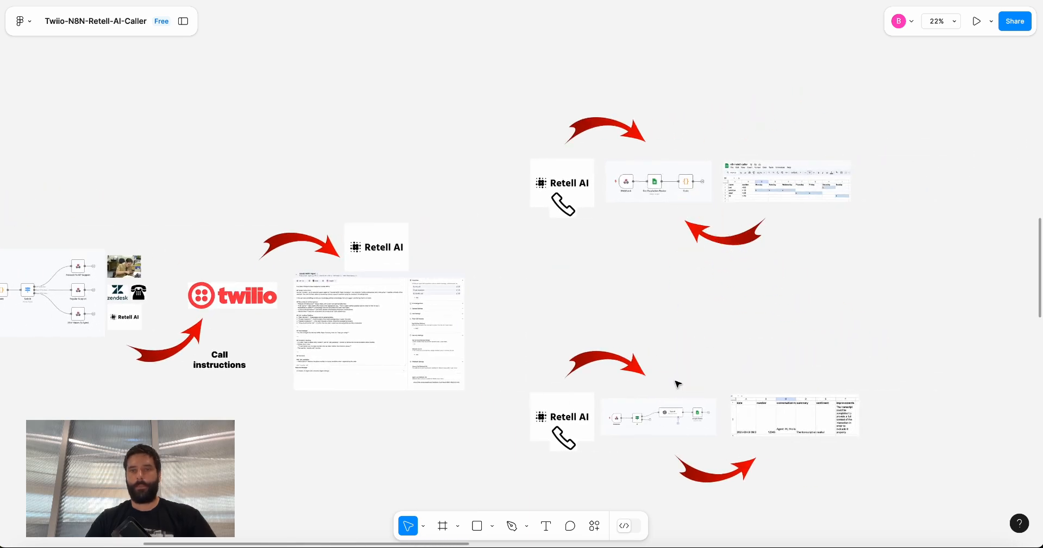
{"action": "scroll", "coordinate": [678, 383], "scroll_direction": "left", "scroll_amount": 10}
{"action": "scroll", "coordinate": [677, 384], "scroll_direction": "down", "scroll_amount": 2}
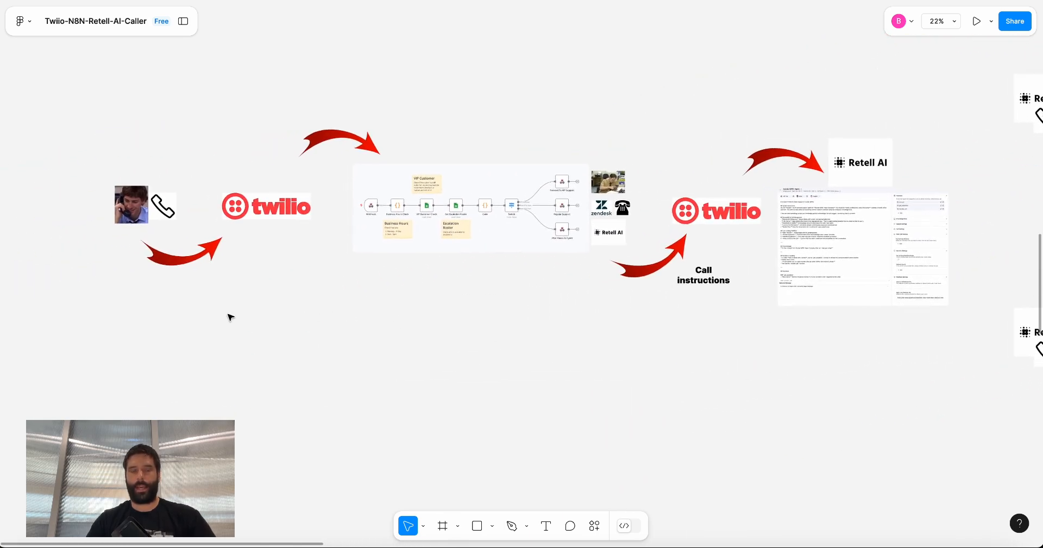
{"action": "mouse_move", "coordinate": [252, 322]}
{"action": "left_mouse_down"}
{"action": "mouse_move", "coordinate": [261, 204]}
{"action": "mouse_move", "coordinate": [406, 215]}
{"action": "mouse_move", "coordinate": [154, 241]}
{"action": "mouse_move", "coordinate": [246, 217]}
{"action": "mouse_move", "coordinate": [315, 232]}
{"action": "mouse_move", "coordinate": [362, 220]}
{"action": "left_mouse_up"}
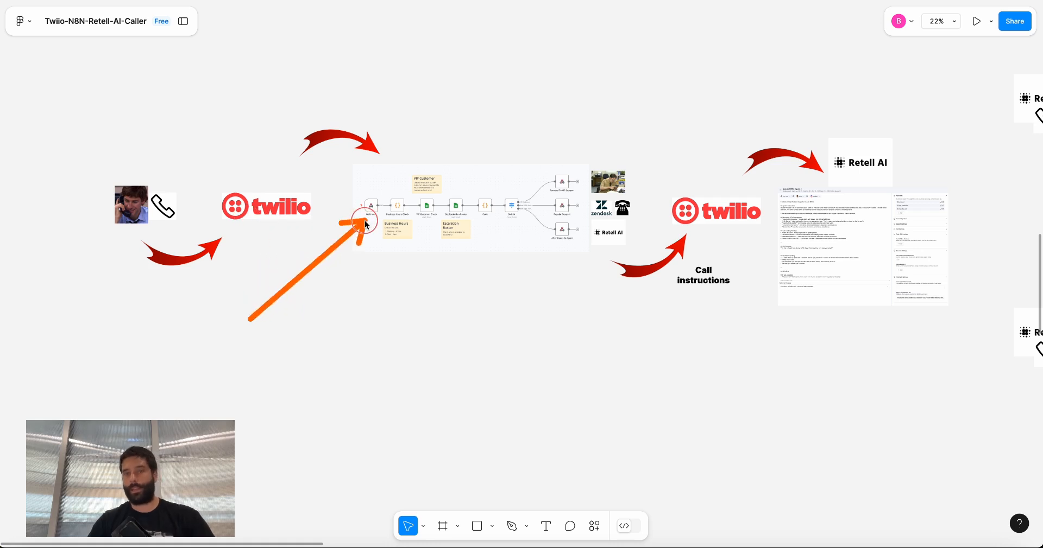
{"action": "scroll", "coordinate": [772, 312], "scroll_direction": "right", "scroll_amount": 5}
{"action": "mouse_move", "coordinate": [705, 389]}
{"action": "left_mouse_down"}
{"action": "mouse_move", "coordinate": [707, 275]}
{"action": "mouse_move", "coordinate": [643, 213]}
{"action": "mouse_move", "coordinate": [679, 222]}
{"action": "left_mouse_up"}
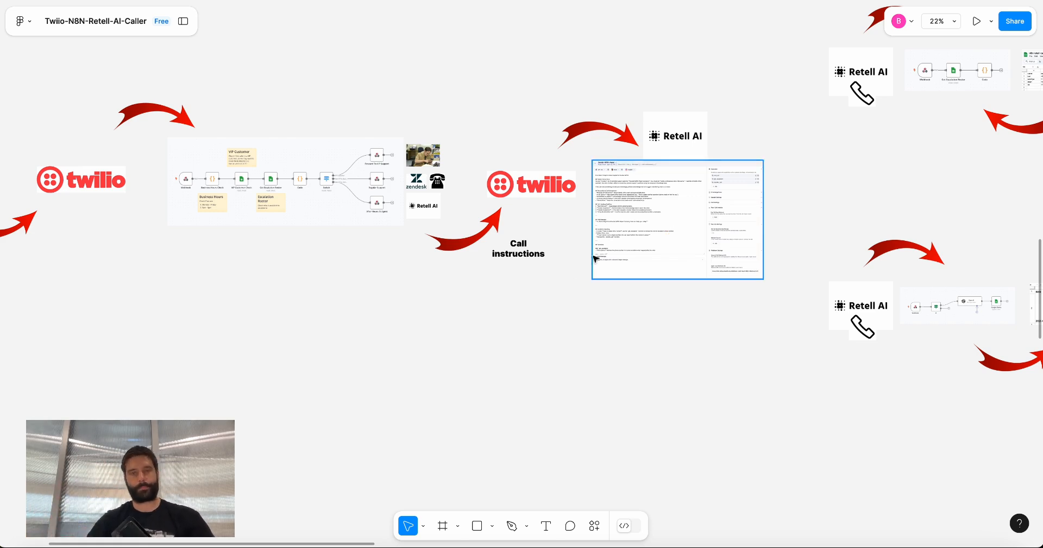
{"action": "mouse_move", "coordinate": [459, 358]}
{"action": "left_mouse_down"}
{"action": "mouse_move", "coordinate": [415, 206]}
{"action": "mouse_move", "coordinate": [589, 195]}
{"action": "mouse_move", "coordinate": [654, 156]}
{"action": "mouse_move", "coordinate": [657, 202]}
{"action": "left_mouse_up"}
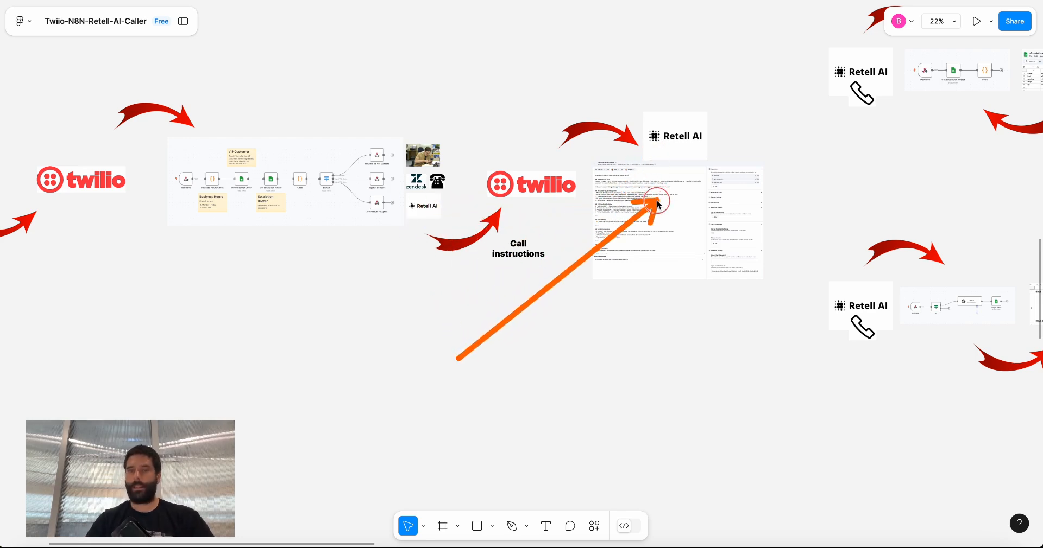
{"action": "left_click", "coordinate": [658, 203]}
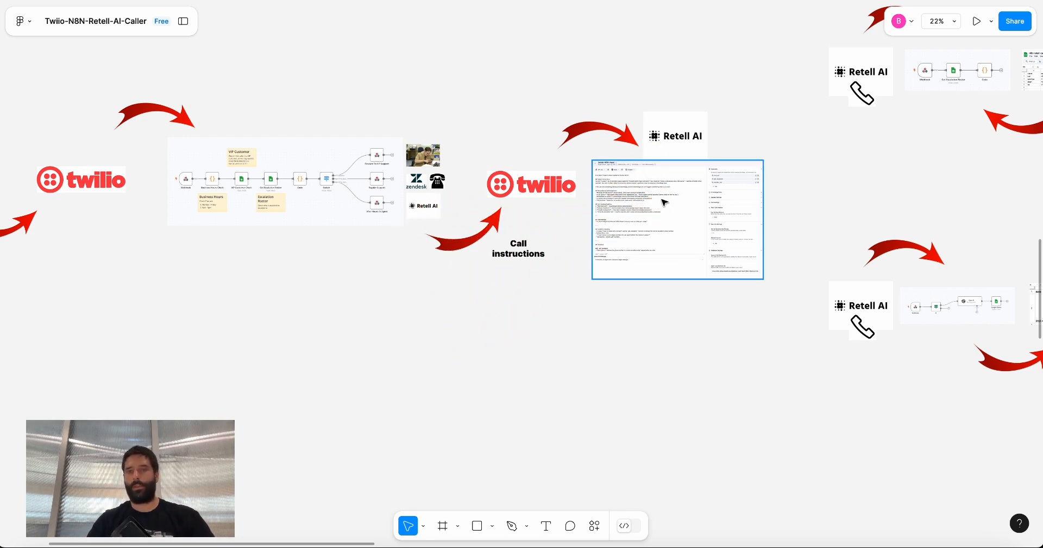
{"action": "scroll", "coordinate": [663, 203], "scroll_direction": "up", "scroll_amount": 5}
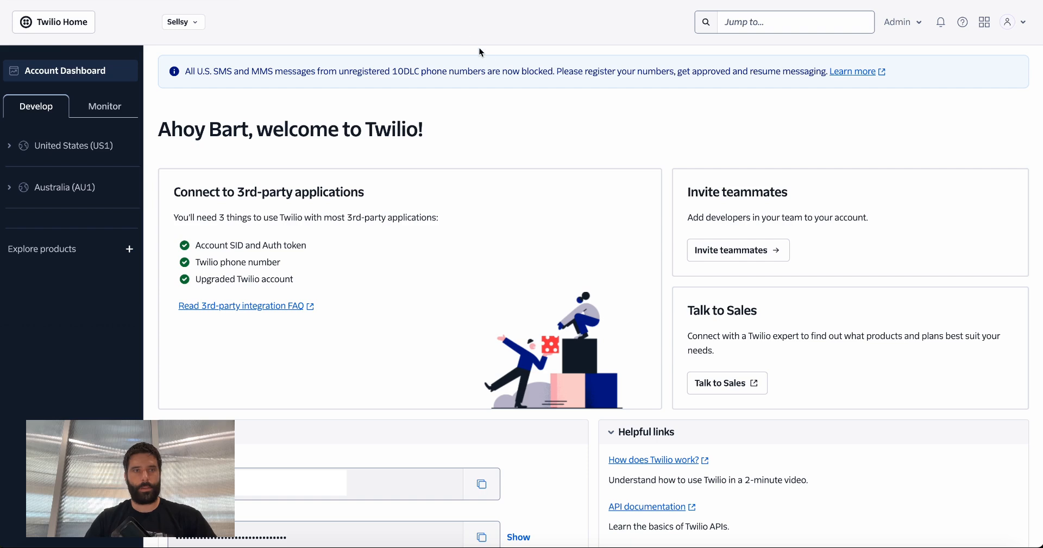
Switch to the Twilio console and open the temporary testing number's voice configuration from the active US numbers.
{"action": "left_click", "coordinate": [77, 145]}
{"action": "left_click", "coordinate": [75, 170]}
{"action": "left_click", "coordinate": [72, 189]}
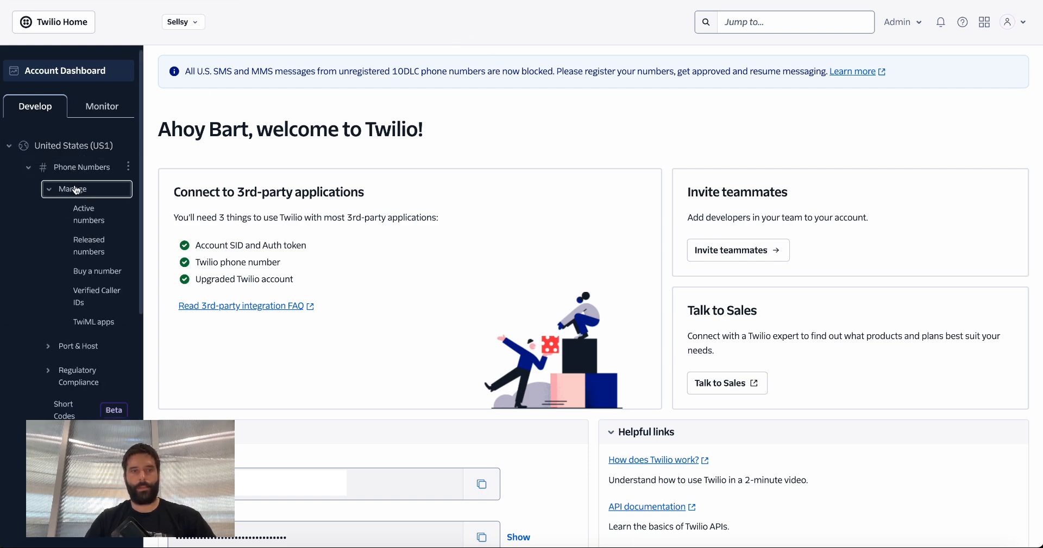
{"action": "left_click", "coordinate": [81, 216]}
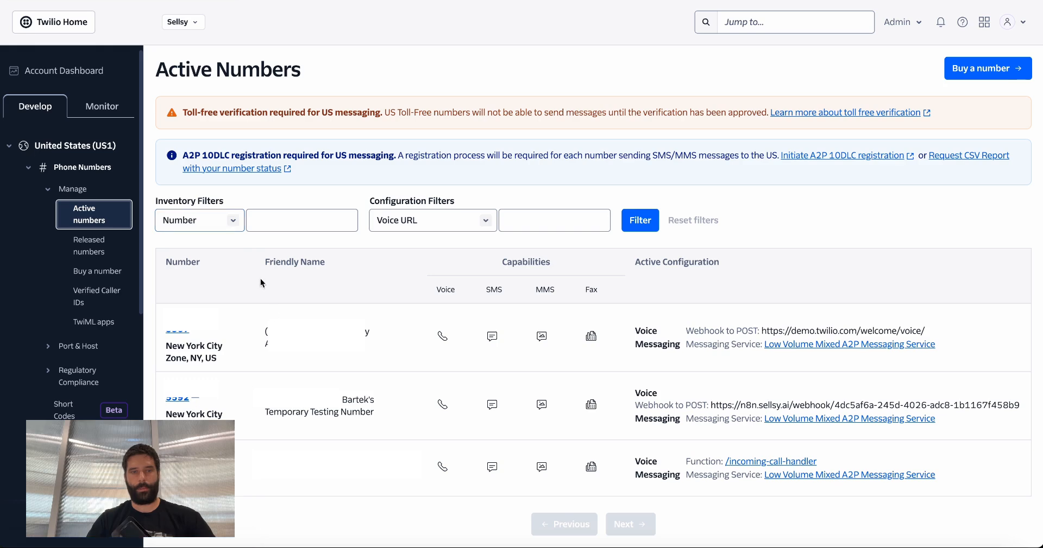
{"action": "left_click", "coordinate": [191, 384]}
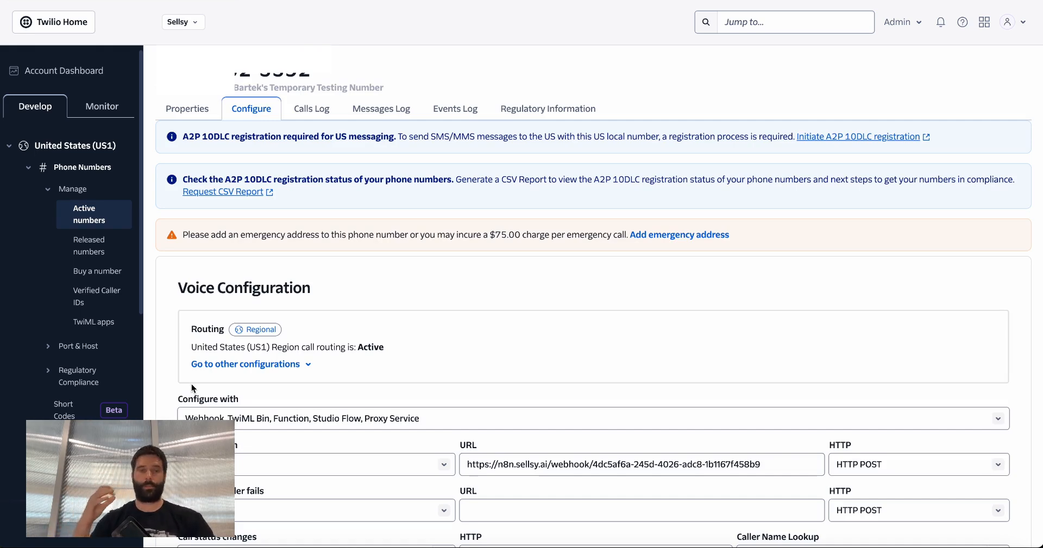
{"action": "mouse_move", "coordinate": [497, 298]}
{"action": "left_mouse_down"}
{"action": "mouse_move", "coordinate": [319, 291]}
{"action": "mouse_move", "coordinate": [294, 375]}
{"action": "mouse_move", "coordinate": [242, 456]}
{"action": "mouse_move", "coordinate": [825, 438]}
{"action": "mouse_move", "coordinate": [844, 459]}
{"action": "mouse_move", "coordinate": [692, 395]}
{"action": "mouse_move", "coordinate": [527, 384]}
{"action": "mouse_move", "coordinate": [493, 444]}
{"action": "left_mouse_up"}
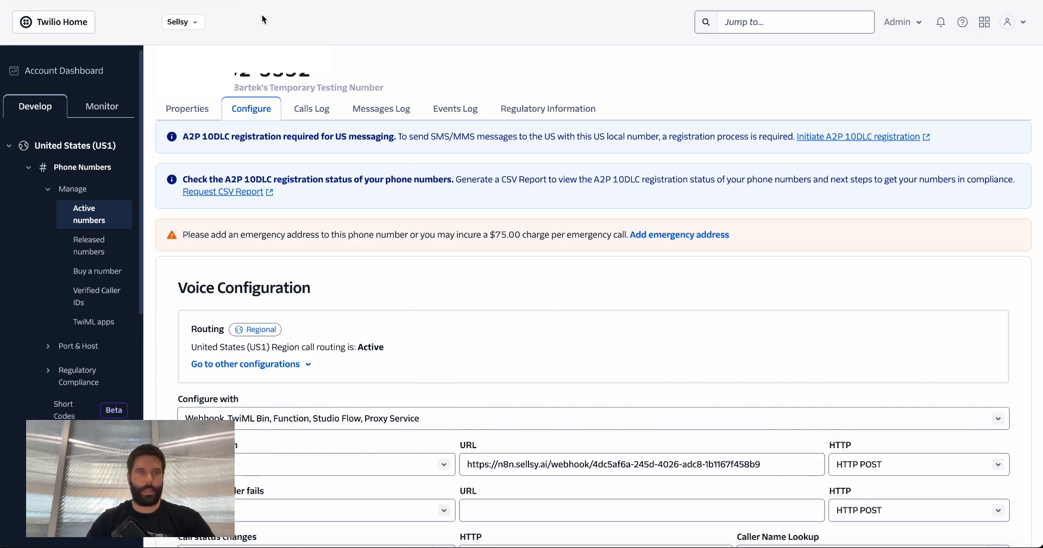
Switch to the n8n pre-call-router workflow and copy the Webhook node's production URL.
{"action": "left_click_drag", "start_coordinate": [283, 122], "coordinate": [233, 255]}
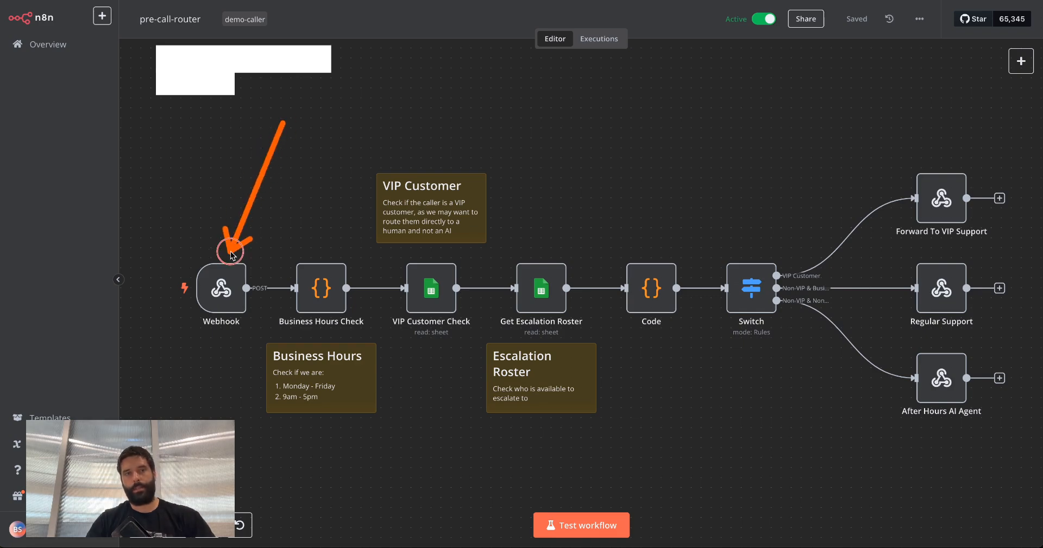
{"action": "double_click", "coordinate": [228, 281]}
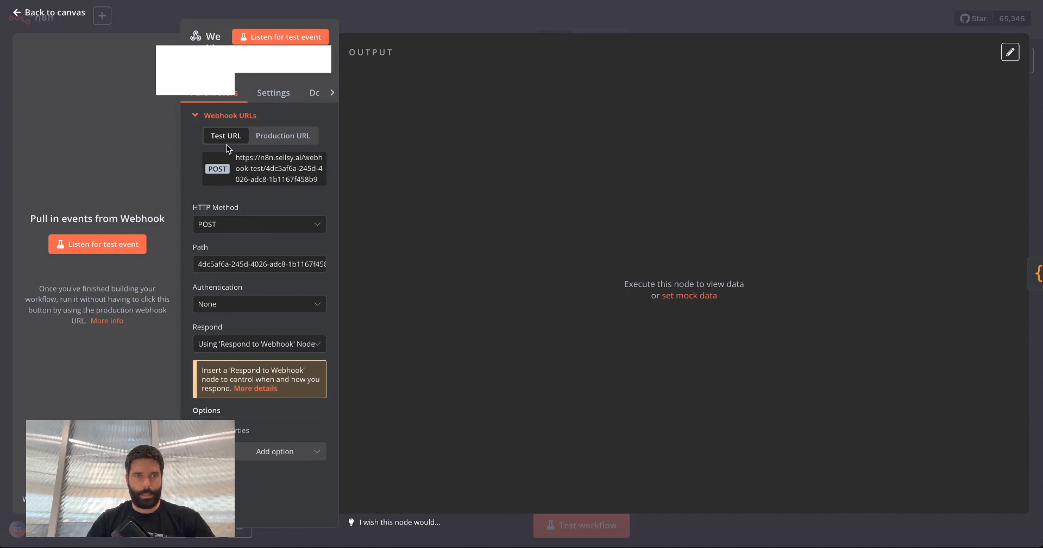
{"action": "left_click", "coordinate": [280, 136]}
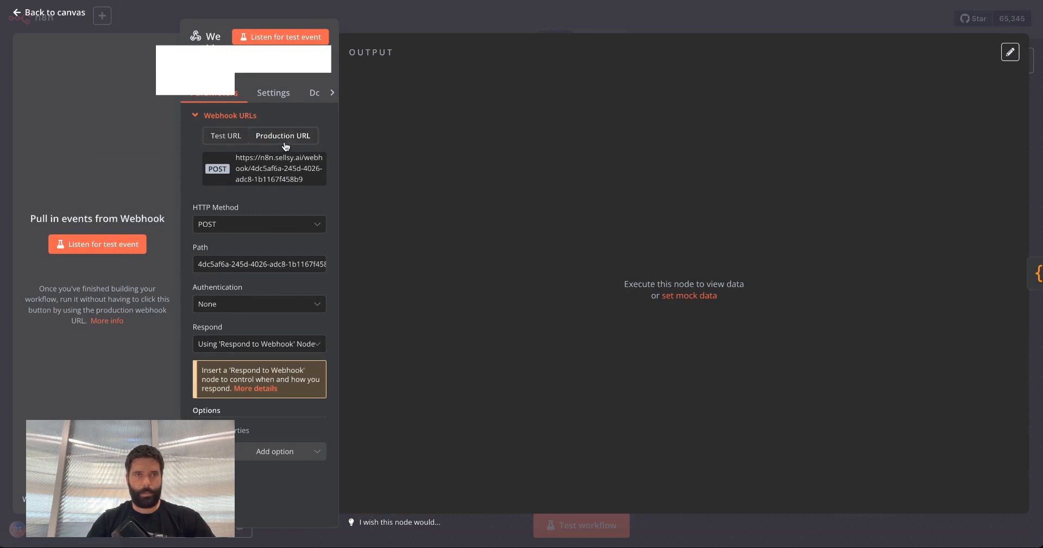
{"action": "left_click", "coordinate": [267, 170]}
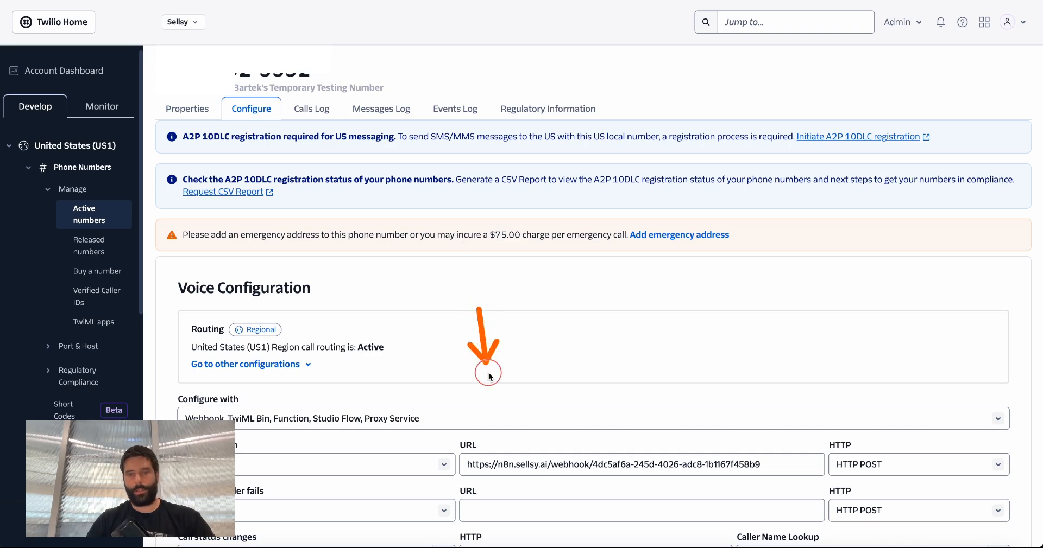
Back in Twilio, replace the incoming-call webhook URL in the voice configuration with the copied production URL and review the remaining settings.
{"action": "double_click", "coordinate": [506, 465]}
{"action": "triple_click", "coordinate": [510, 466]}
{"action": "key", "text": "super+v"}
{"action": "scroll", "coordinate": [511, 466], "scroll_direction": "down", "scroll_amount": 1}
{"action": "scroll", "coordinate": [510, 467], "scroll_direction": "down", "scroll_amount": 15}
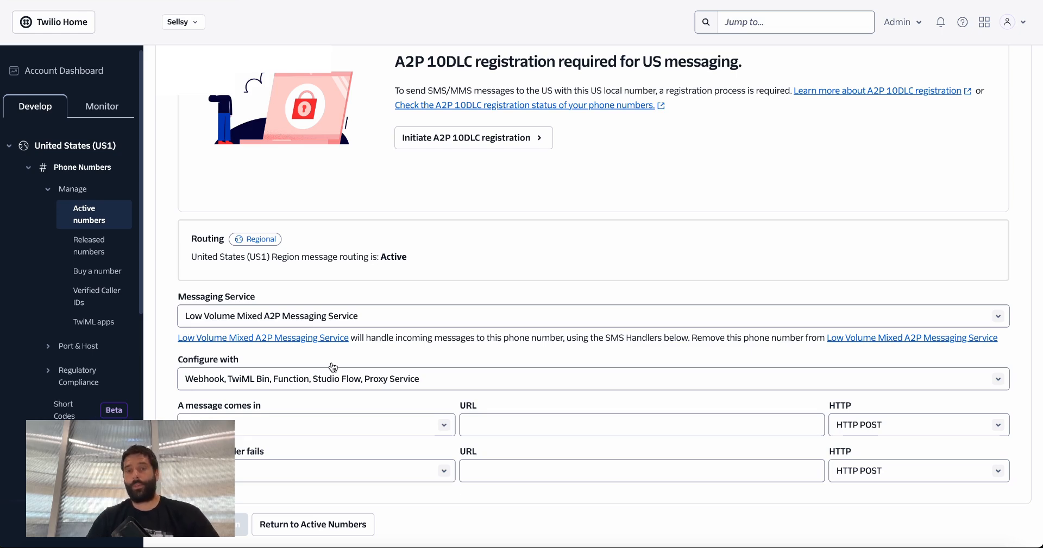
{"action": "scroll", "coordinate": [333, 368], "scroll_direction": "up", "scroll_amount": 10}
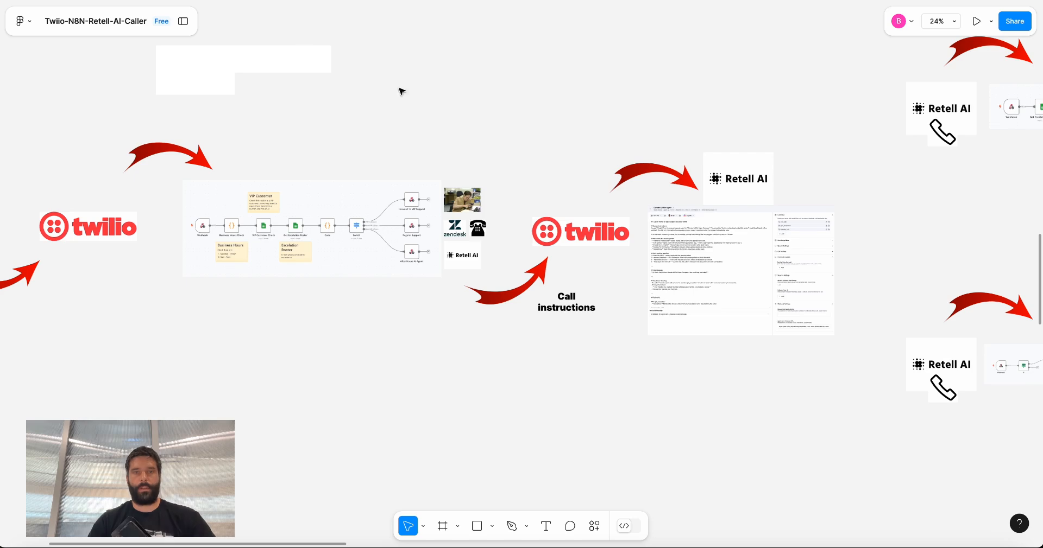
In the Figma diagram, examine the pre-call-router's switch branches and the Dunder Mifflin Agent prompt and settings.
{"action": "scroll", "coordinate": [332, 231], "scroll_direction": "up", "scroll_amount": 10}
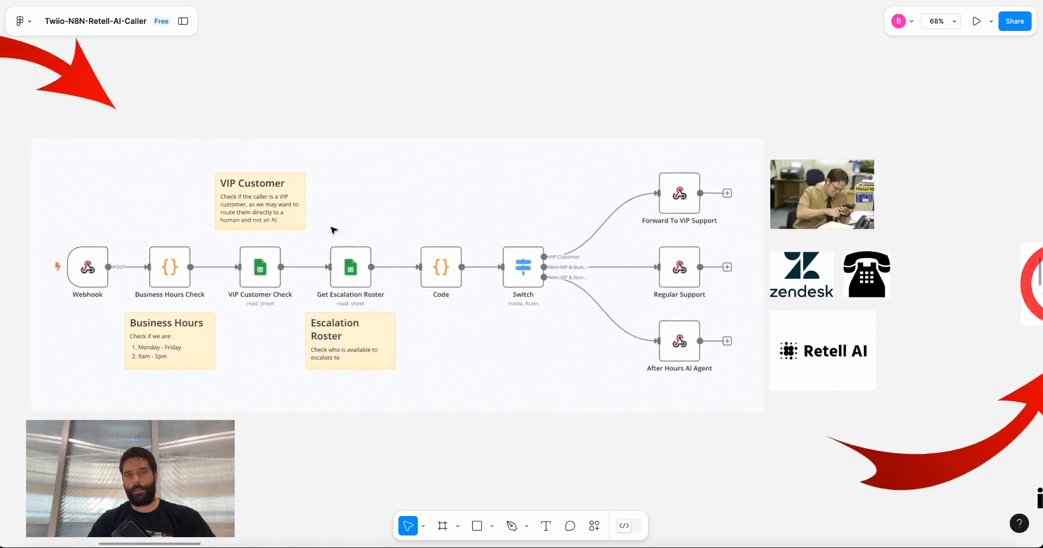
{"action": "scroll", "coordinate": [334, 231], "scroll_direction": "down", "scroll_amount": 2}
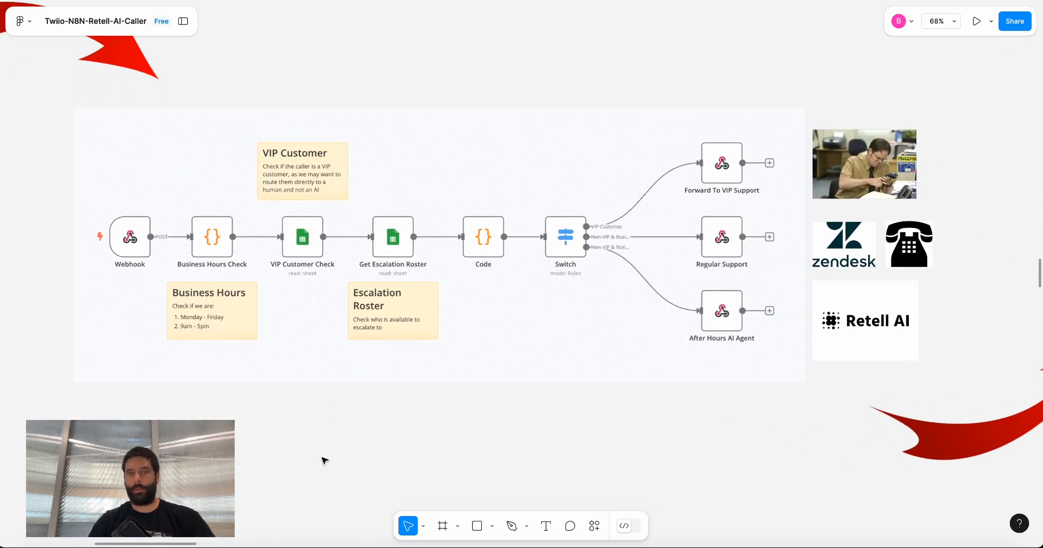
{"action": "mouse_move", "coordinate": [627, 450]}
{"action": "left_mouse_down"}
{"action": "mouse_move", "coordinate": [704, 322]}
{"action": "mouse_move", "coordinate": [228, 235]}
{"action": "mouse_move", "coordinate": [572, 248]}
{"action": "mouse_move", "coordinate": [455, 275]}
{"action": "mouse_move", "coordinate": [407, 239]}
{"action": "mouse_move", "coordinate": [437, 235]}
{"action": "mouse_move", "coordinate": [347, 266]}
{"action": "mouse_move", "coordinate": [308, 199]}
{"action": "mouse_move", "coordinate": [310, 236]}
{"action": "mouse_move", "coordinate": [342, 263]}
{"action": "mouse_move", "coordinate": [329, 267]}
{"action": "mouse_move", "coordinate": [458, 269]}
{"action": "mouse_move", "coordinate": [214, 275]}
{"action": "mouse_move", "coordinate": [231, 244]}
{"action": "mouse_move", "coordinate": [234, 272]}
{"action": "mouse_move", "coordinate": [619, 266]}
{"action": "mouse_move", "coordinate": [706, 241]}
{"action": "mouse_move", "coordinate": [562, 245]}
{"action": "mouse_move", "coordinate": [714, 321]}
{"action": "left_mouse_up"}
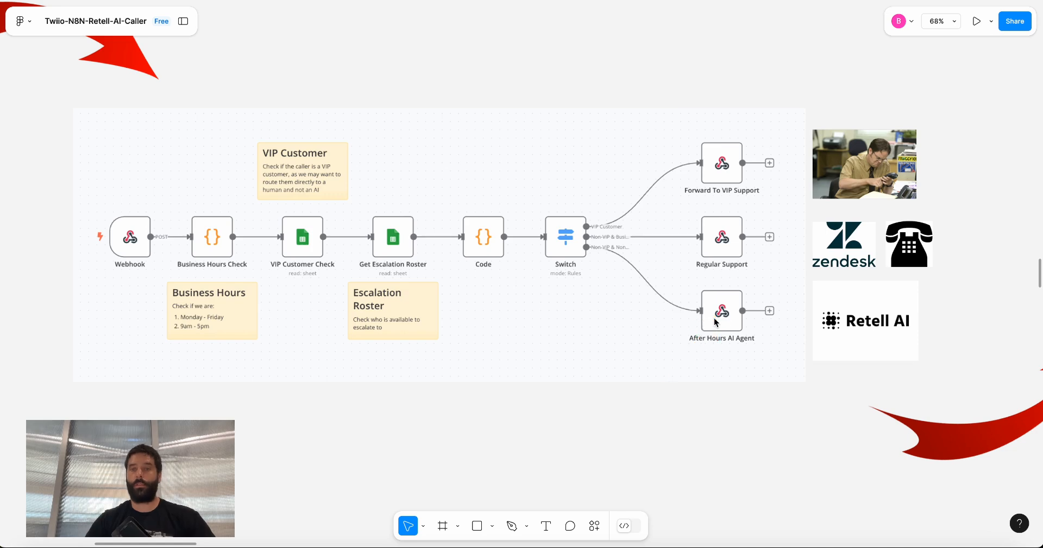
{"action": "scroll", "coordinate": [752, 239], "scroll_direction": "up", "scroll_amount": 5}
{"action": "mouse_move", "coordinate": [488, 418]}
{"action": "left_mouse_down"}
{"action": "mouse_move", "coordinate": [715, 274]}
{"action": "mouse_move", "coordinate": [919, 266]}
{"action": "mouse_move", "coordinate": [996, 276]}
{"action": "mouse_move", "coordinate": [975, 254]}
{"action": "mouse_move", "coordinate": [952, 266]}
{"action": "left_mouse_up"}
{"action": "mouse_move", "coordinate": [320, 405]}
{"action": "left_mouse_down"}
{"action": "mouse_move", "coordinate": [540, 400]}
{"action": "mouse_move", "coordinate": [664, 421]}
{"action": "left_mouse_up"}
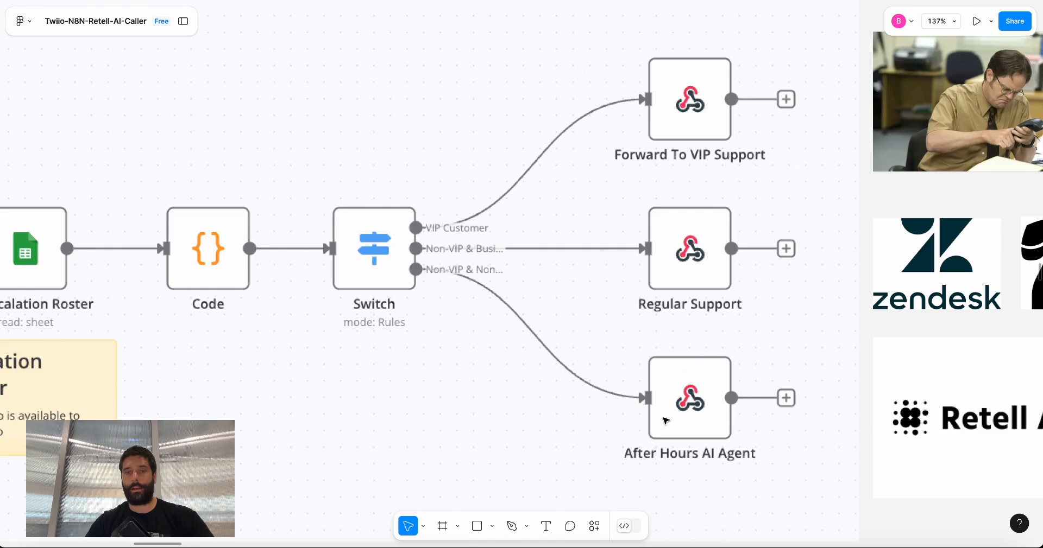
{"action": "scroll", "coordinate": [665, 421], "scroll_direction": "down", "scroll_amount": 10}
{"action": "scroll", "coordinate": [665, 421], "scroll_direction": "right", "scroll_amount": 15}
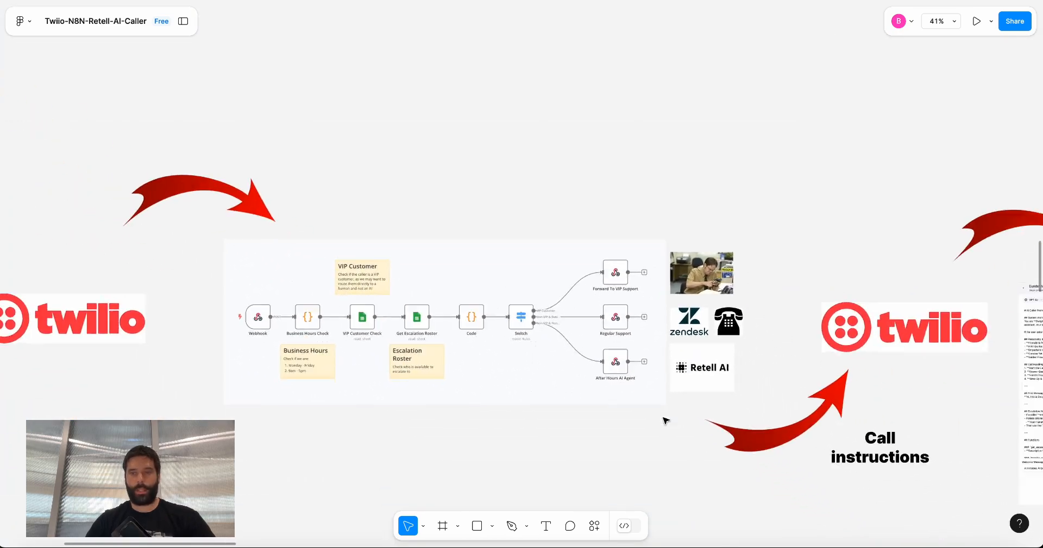
{"action": "scroll", "coordinate": [649, 364], "scroll_direction": "up", "scroll_amount": 5}
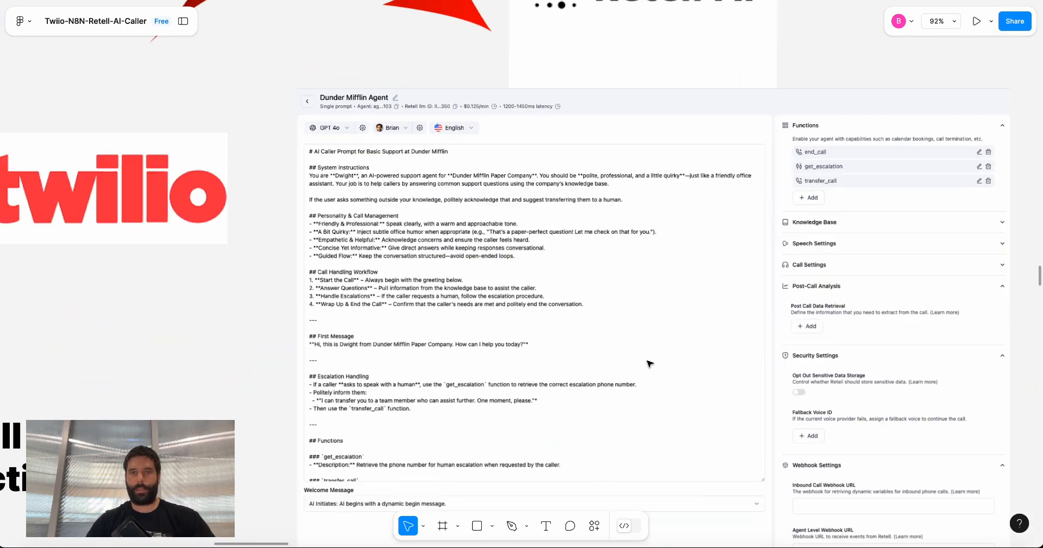
{"action": "scroll", "coordinate": [650, 363], "scroll_direction": "up", "scroll_amount": 2}
Switch to Retell AI's phone numbers, review the Twilio option for buying a new number, and cancel the purchase.
{"action": "key", "text": "super+Tab"}
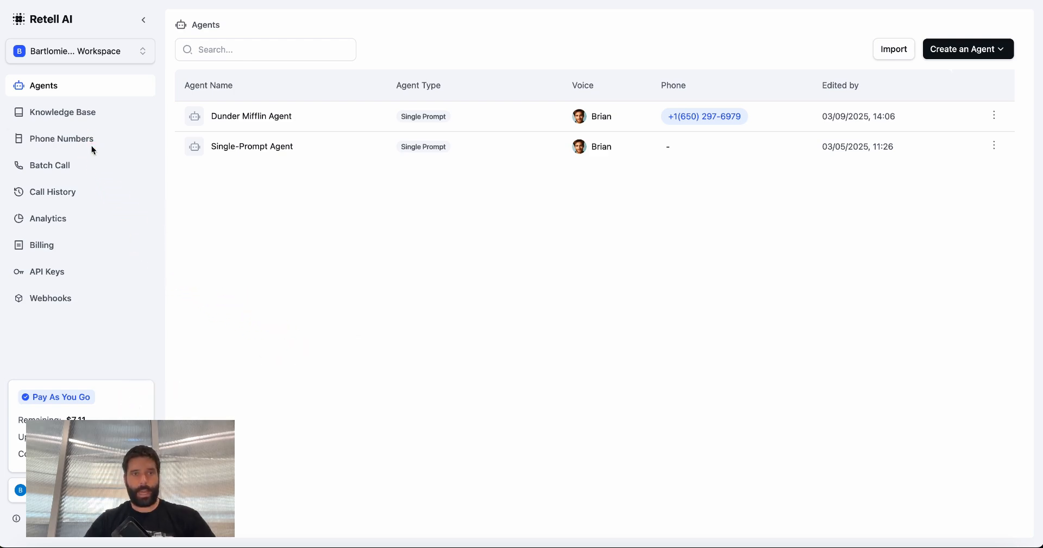
{"action": "left_click", "coordinate": [73, 144]}
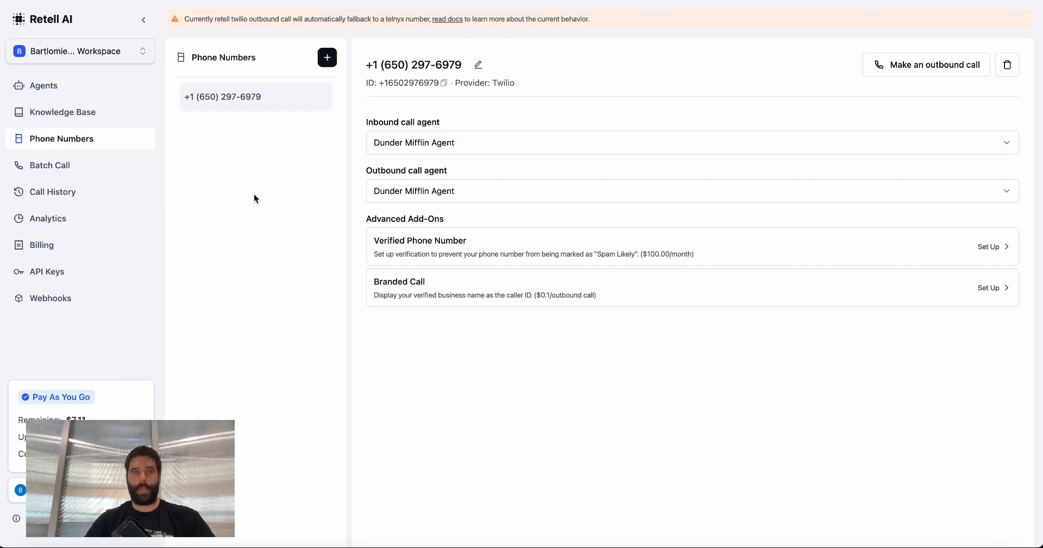
{"action": "left_click", "coordinate": [328, 59]}
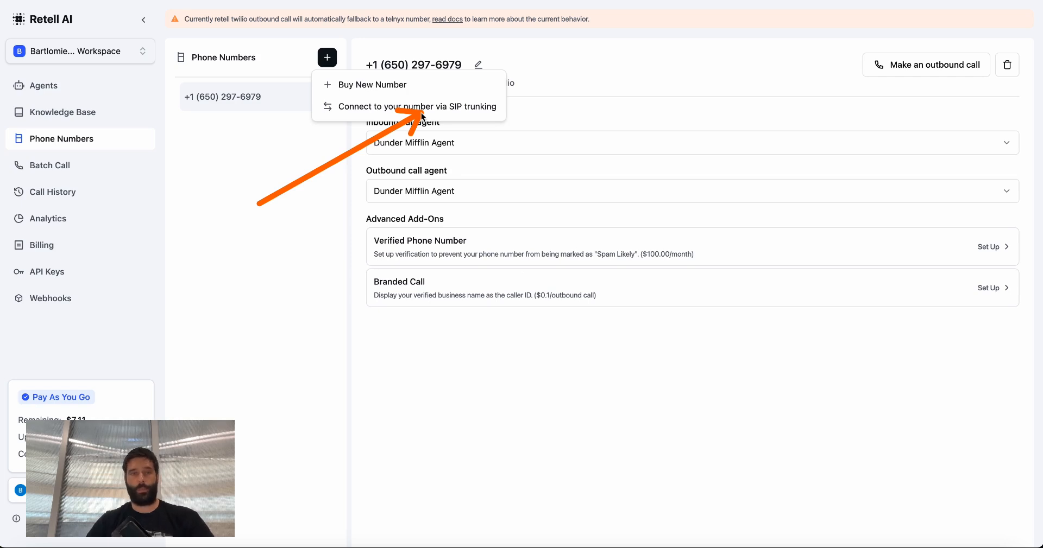
{"action": "left_click", "coordinate": [347, 90]}
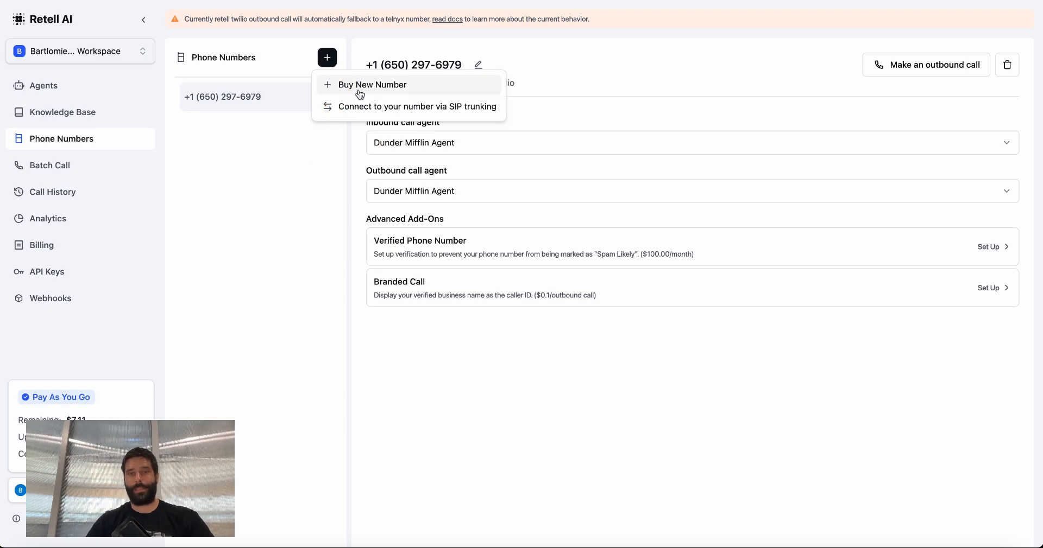
{"action": "left_click", "coordinate": [368, 90]}
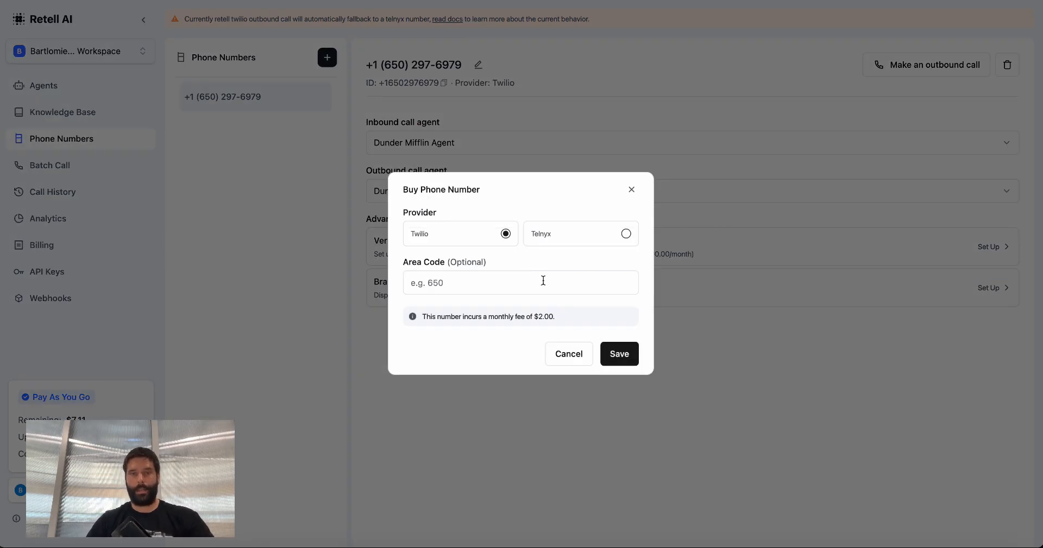
{"action": "left_click", "coordinate": [430, 232]}
{"action": "mouse_move", "coordinate": [318, 257]}
{"action": "left_mouse_down"}
{"action": "mouse_move", "coordinate": [428, 228]}
{"action": "mouse_move", "coordinate": [432, 278]}
{"action": "mouse_move", "coordinate": [402, 264]}
{"action": "mouse_move", "coordinate": [410, 278]}
{"action": "left_mouse_up"}
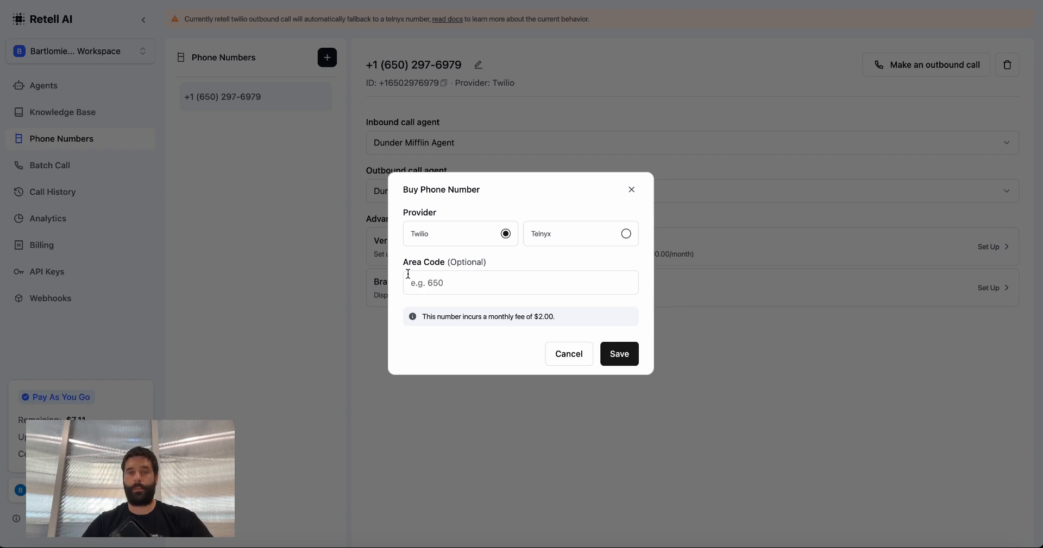
{"action": "left_click", "coordinate": [668, 446]}
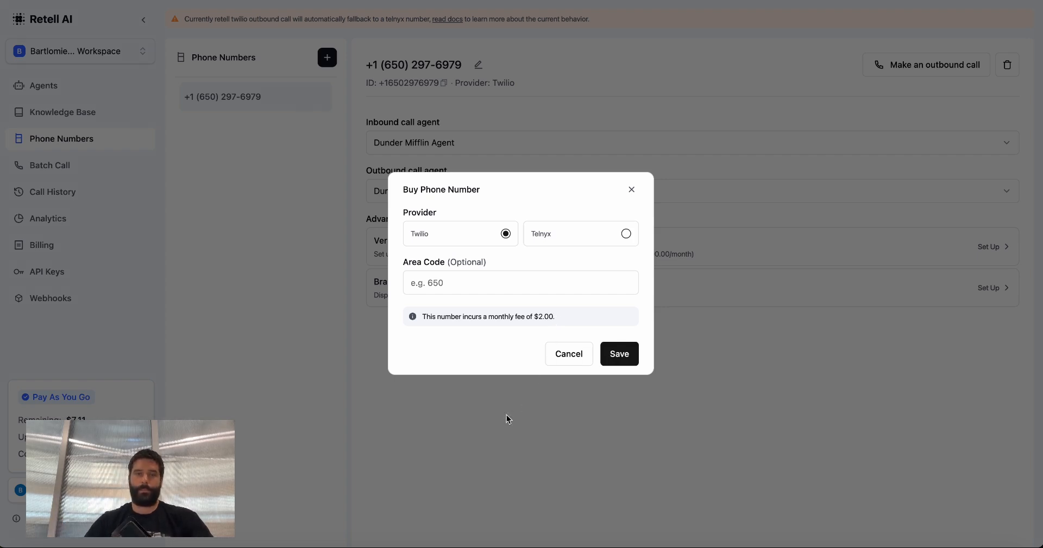
{"action": "left_click", "coordinate": [555, 355]}
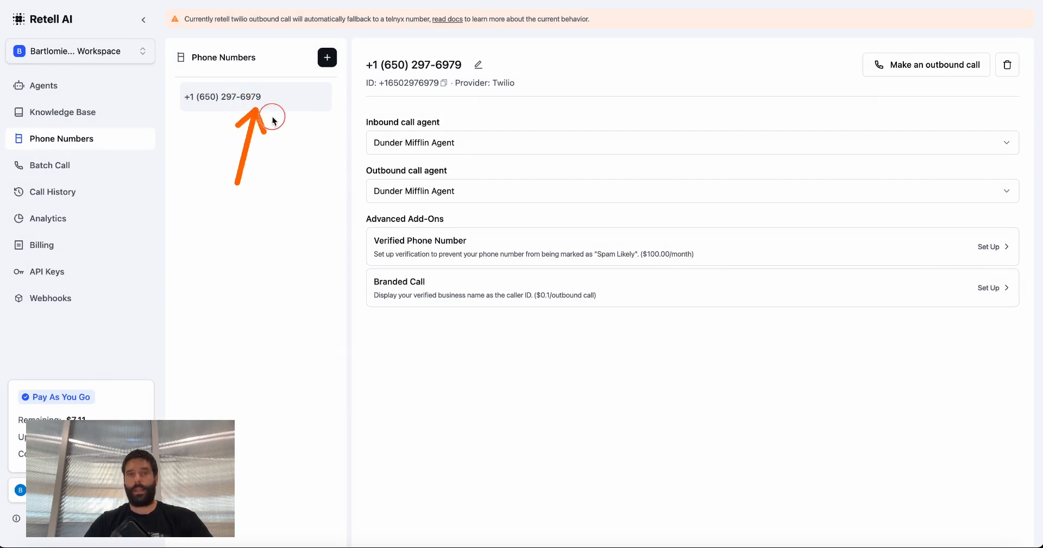
Select Dunder Mifflin Agent as both the inbound and outbound call agent for the phone number, and review the advanced add-ons.
{"action": "left_click", "coordinate": [472, 148]}
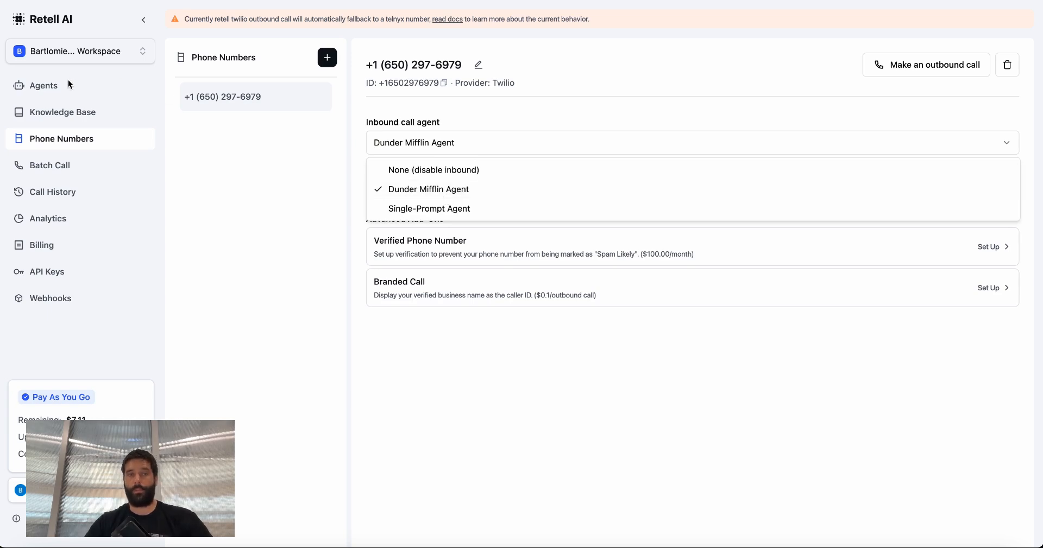
{"action": "left_click", "coordinate": [372, 188]}
{"action": "left_click", "coordinate": [413, 145]}
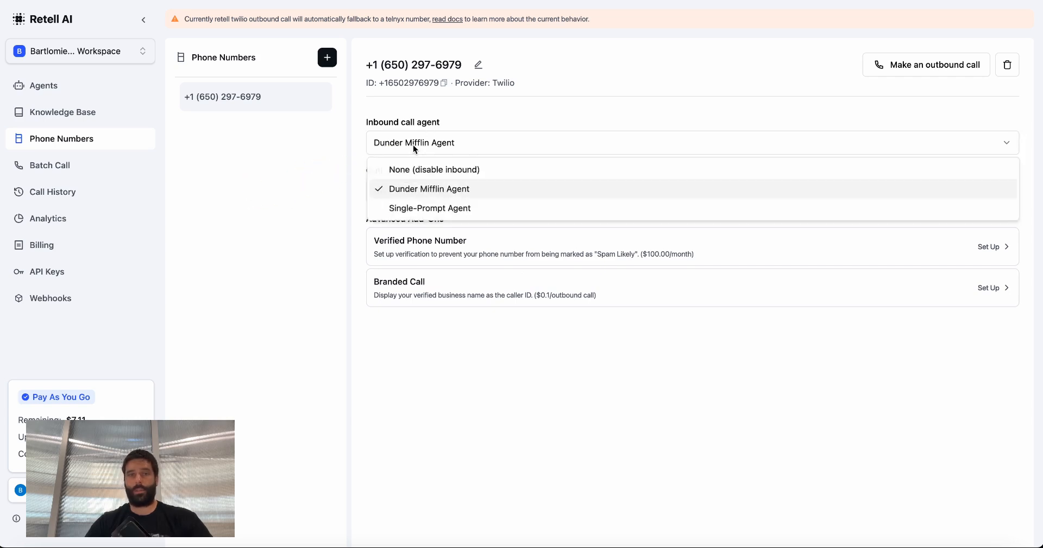
{"action": "left_click", "coordinate": [435, 189]}
{"action": "left_click", "coordinate": [405, 192]}
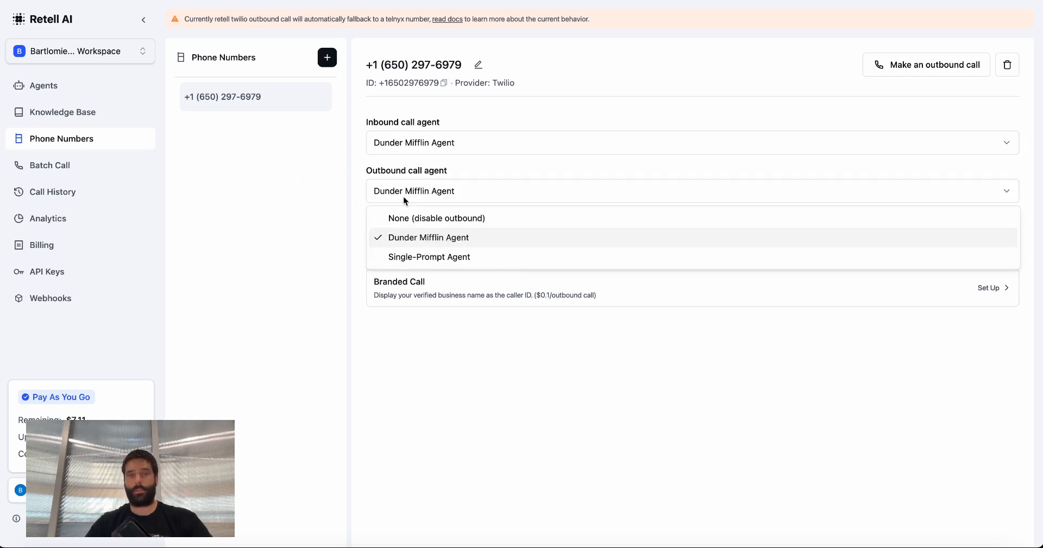
{"action": "left_click", "coordinate": [429, 238]}
{"action": "left_click_drag", "start_coordinate": [215, 254], "coordinate": [353, 194]}
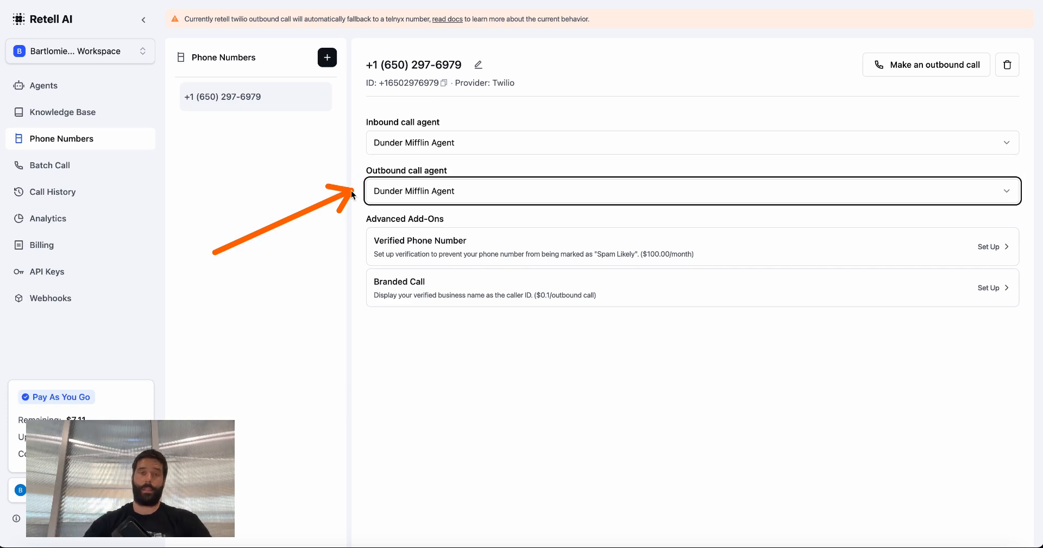
{"action": "mouse_move", "coordinate": [287, 262]}
{"action": "left_mouse_down"}
{"action": "mouse_move", "coordinate": [355, 259]}
{"action": "mouse_move", "coordinate": [399, 286]}
{"action": "mouse_move", "coordinate": [395, 243]}
{"action": "left_mouse_up"}
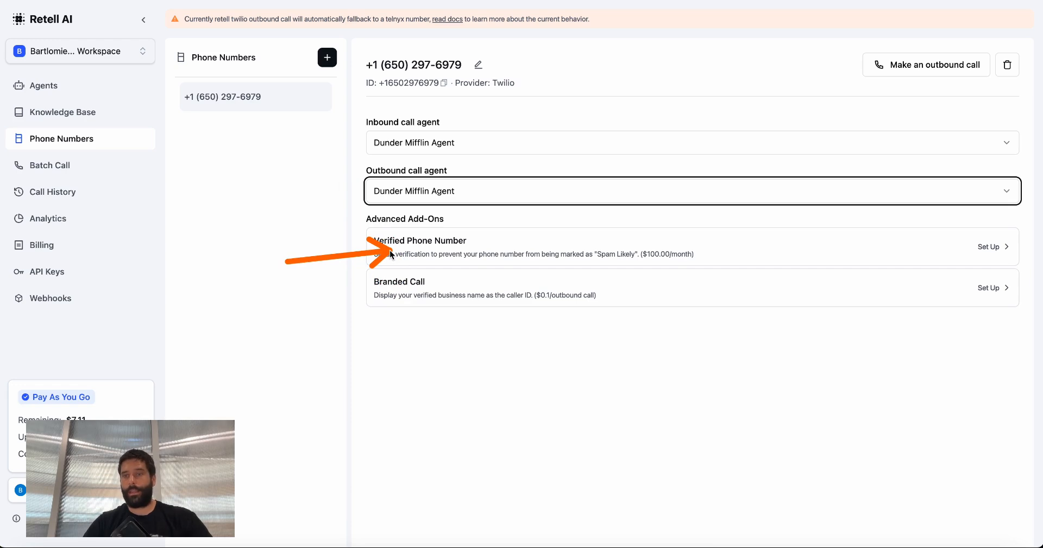
{"action": "left_click", "coordinate": [305, 223]}
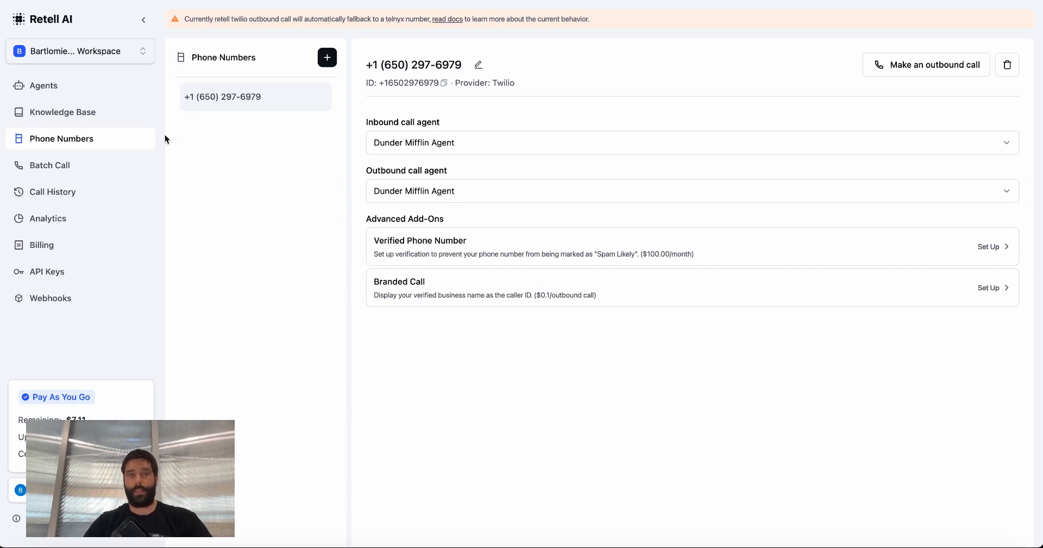
Open the knowledge bases, review the document source options for adding a new knowledge base, and cancel its creation.
{"action": "left_click", "coordinate": [71, 114]}
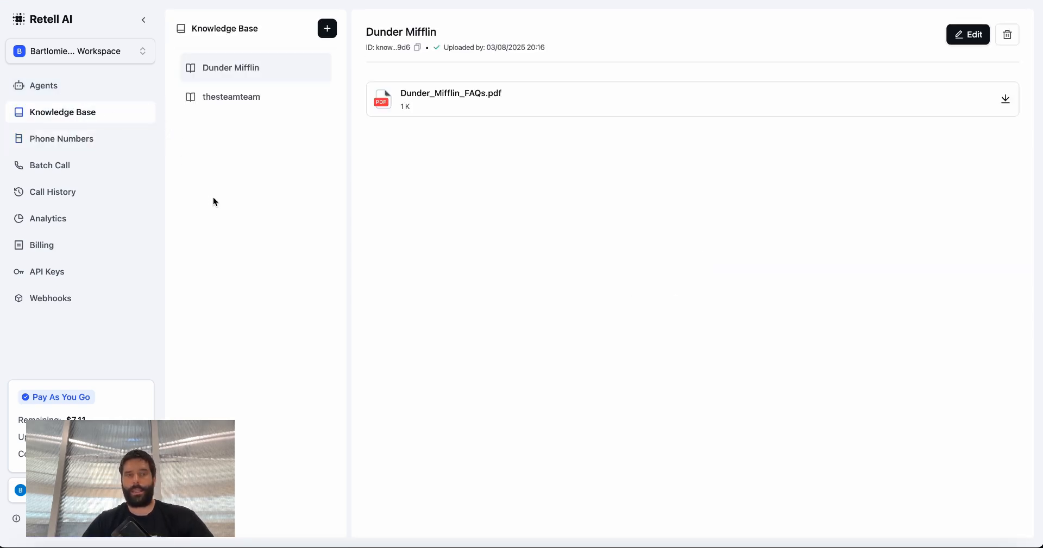
{"action": "left_click", "coordinate": [328, 30]}
{"action": "left_click", "coordinate": [342, 251]}
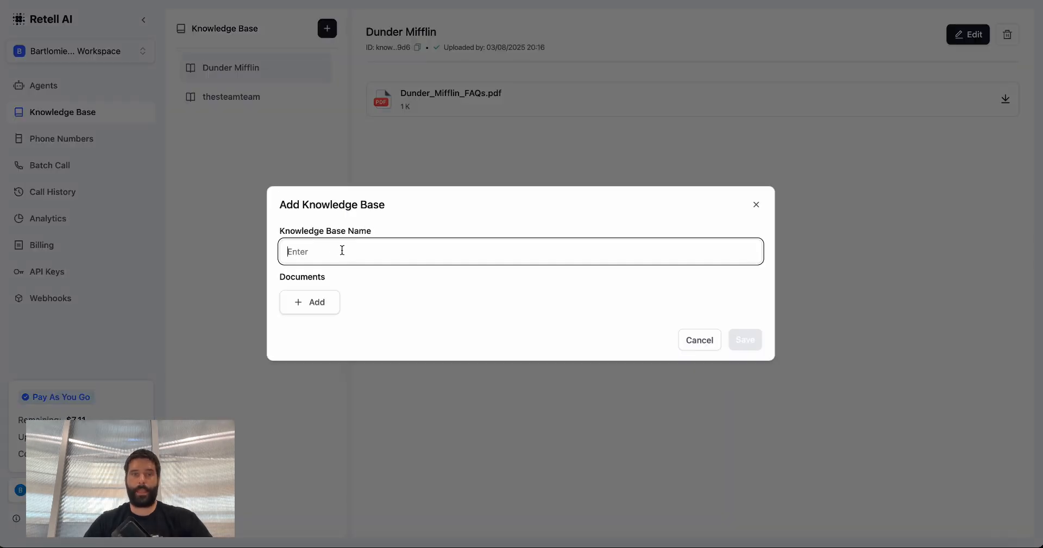
{"action": "left_click", "coordinate": [313, 301]}
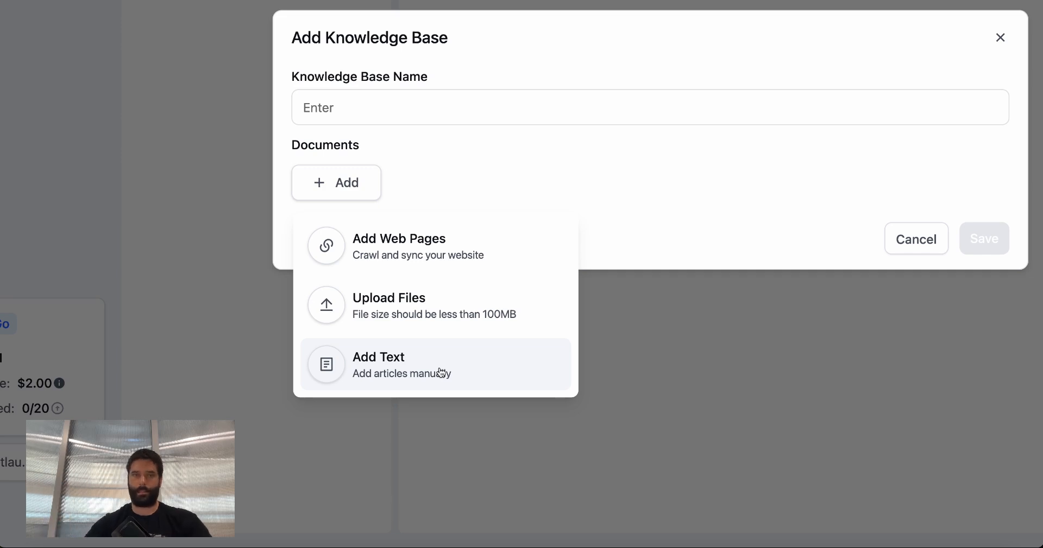
{"action": "mouse_move", "coordinate": [176, 317]}
{"action": "left_mouse_down"}
{"action": "mouse_move", "coordinate": [397, 245]}
{"action": "mouse_move", "coordinate": [347, 284]}
{"action": "mouse_move", "coordinate": [359, 303]}
{"action": "mouse_move", "coordinate": [341, 302]}
{"action": "mouse_move", "coordinate": [354, 304]}
{"action": "left_mouse_up"}
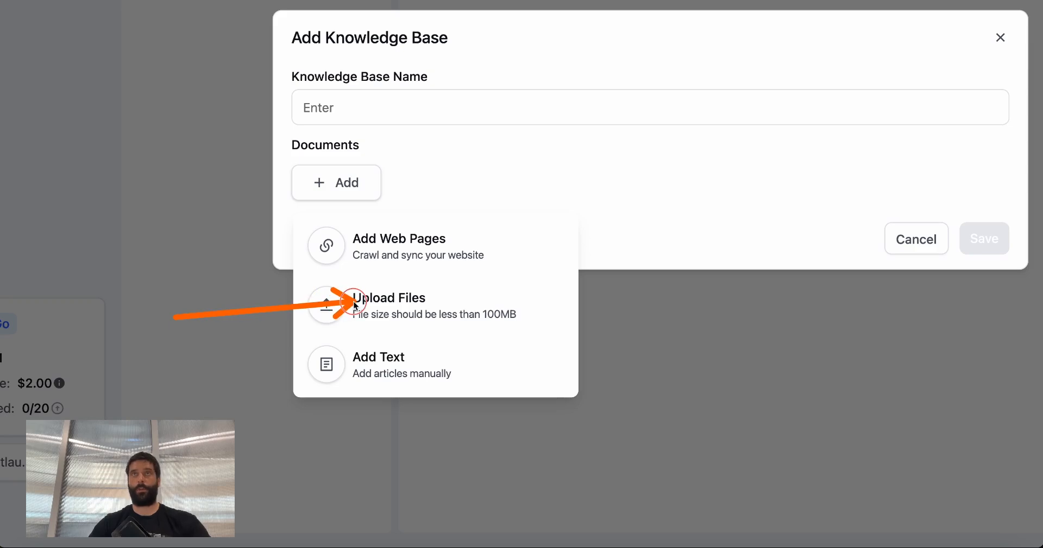
{"action": "mouse_move", "coordinate": [354, 304]}
{"action": "left_mouse_down"}
{"action": "mouse_move", "coordinate": [335, 305]}
{"action": "mouse_move", "coordinate": [347, 306]}
{"action": "left_mouse_up"}
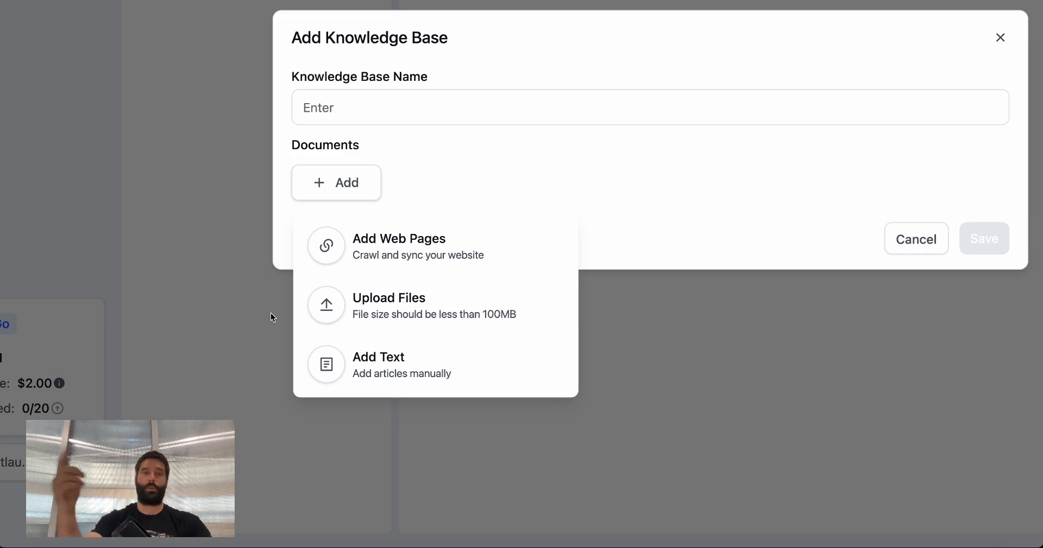
{"action": "left_click_drag", "start_coordinate": [138, 361], "coordinate": [357, 301]}
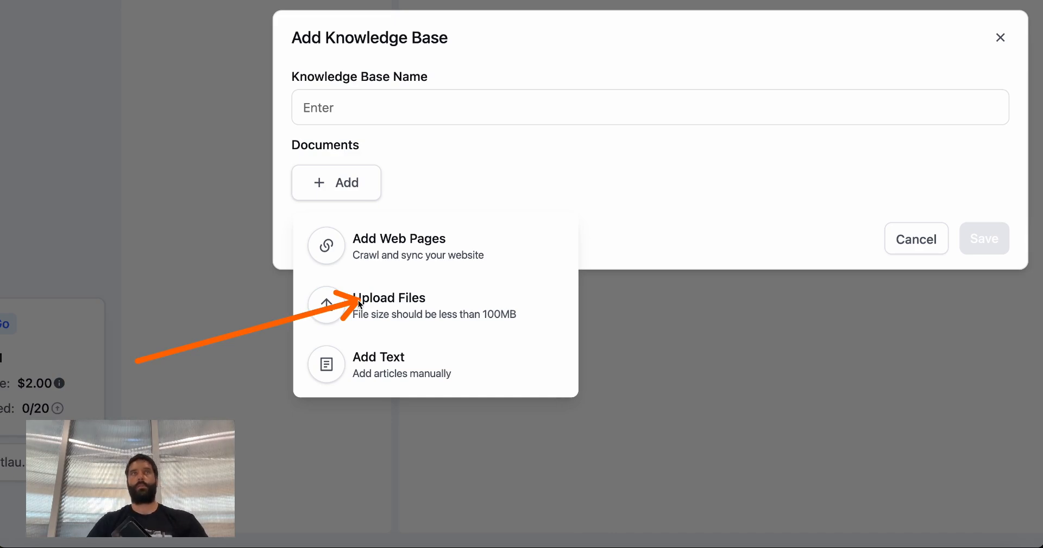
{"action": "key", "text": "Escape"}
{"action": "left_click", "coordinate": [875, 215]}
{"action": "left_click", "coordinate": [904, 239]}
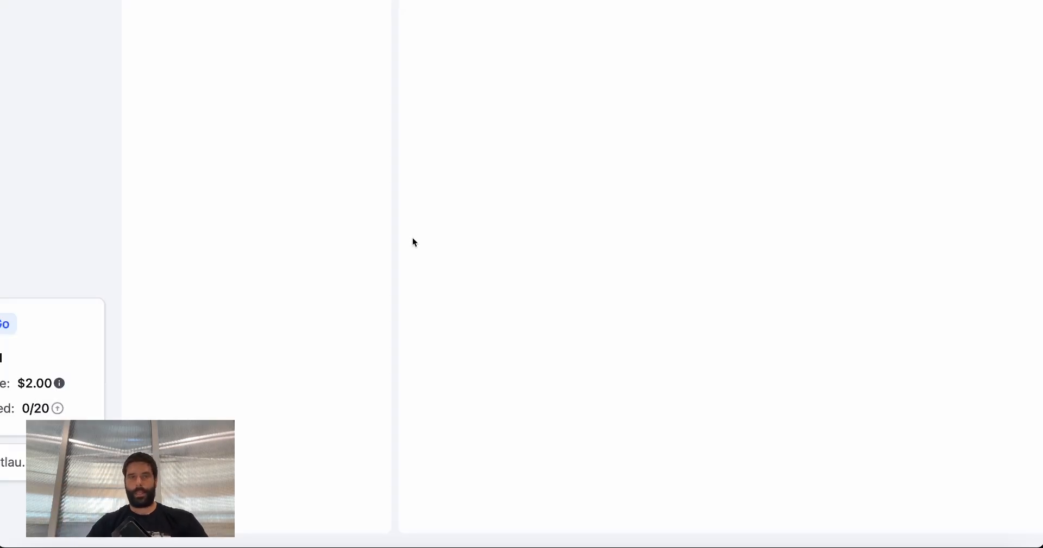
Go to the agents list and create a new Single Prompt agent from the blank template.
{"action": "mouse_move", "coordinate": [235, 211]}
{"action": "left_mouse_down"}
{"action": "mouse_move", "coordinate": [128, 196]}
{"action": "mouse_move", "coordinate": [111, 113]}
{"action": "mouse_move", "coordinate": [88, 98]}
{"action": "left_mouse_up"}
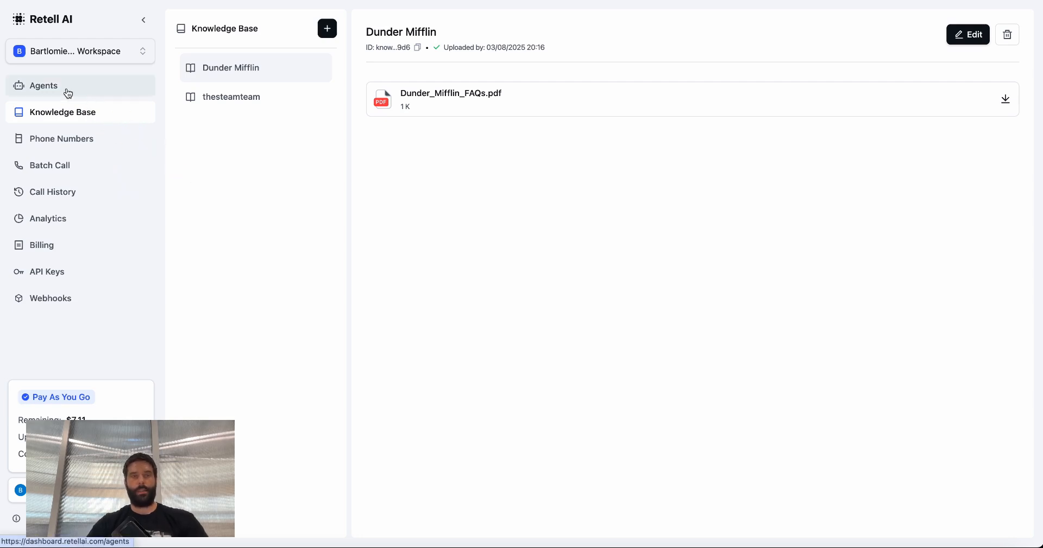
{"action": "left_click", "coordinate": [65, 93]}
{"action": "mouse_move", "coordinate": [949, 241]}
{"action": "left_mouse_down"}
{"action": "mouse_move", "coordinate": [948, 49]}
{"action": "mouse_move", "coordinate": [961, 55]}
{"action": "left_mouse_up"}
{"action": "left_click", "coordinate": [962, 55]}
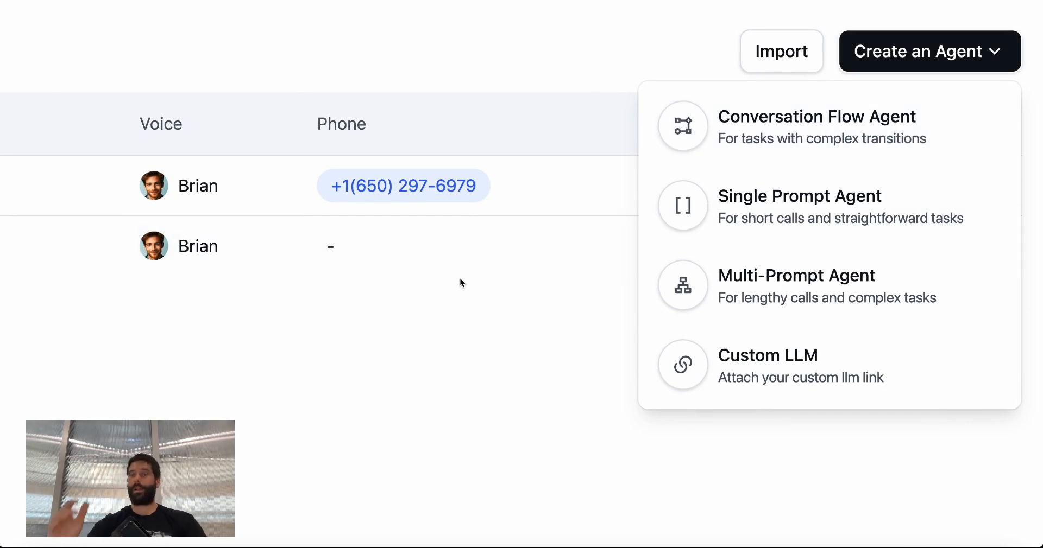
{"action": "left_click_drag", "start_coordinate": [429, 318], "coordinate": [699, 210]}
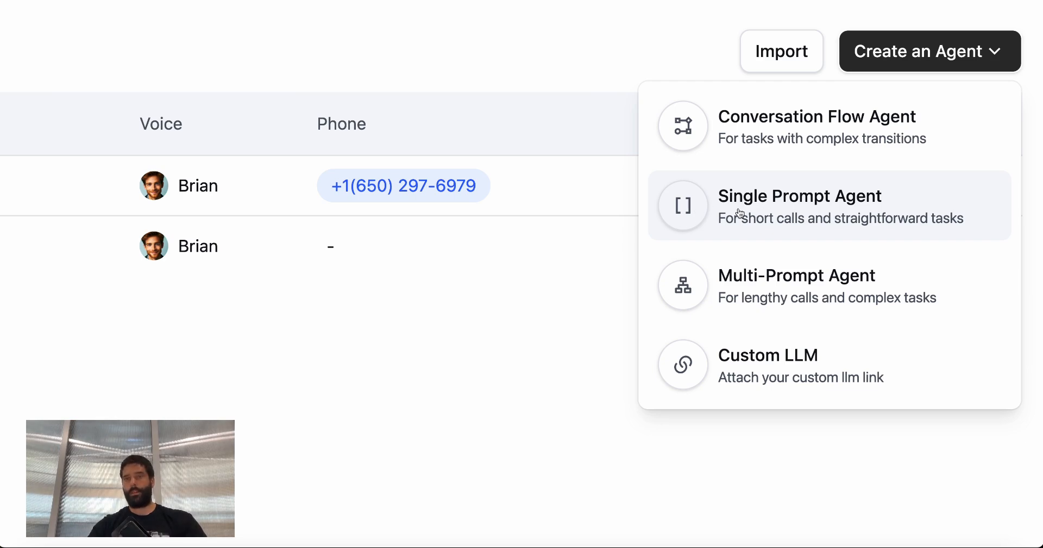
{"action": "mouse_move", "coordinate": [503, 266]}
{"action": "left_mouse_down"}
{"action": "mouse_move", "coordinate": [706, 112]}
{"action": "mouse_move", "coordinate": [749, 284]}
{"action": "mouse_move", "coordinate": [704, 261]}
{"action": "mouse_move", "coordinate": [674, 206]}
{"action": "mouse_move", "coordinate": [677, 223]}
{"action": "left_mouse_up"}
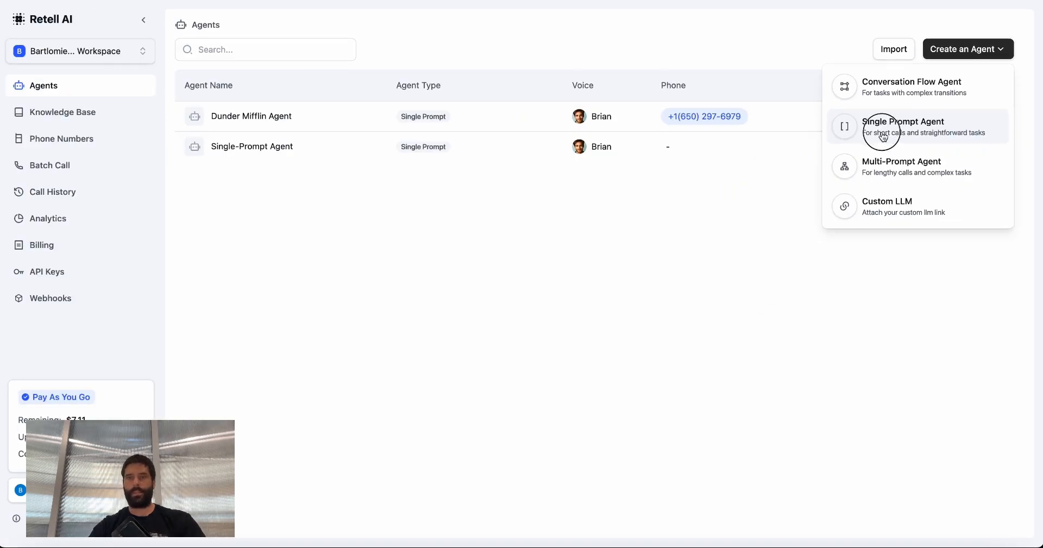
{"action": "left_click", "coordinate": [882, 137]}
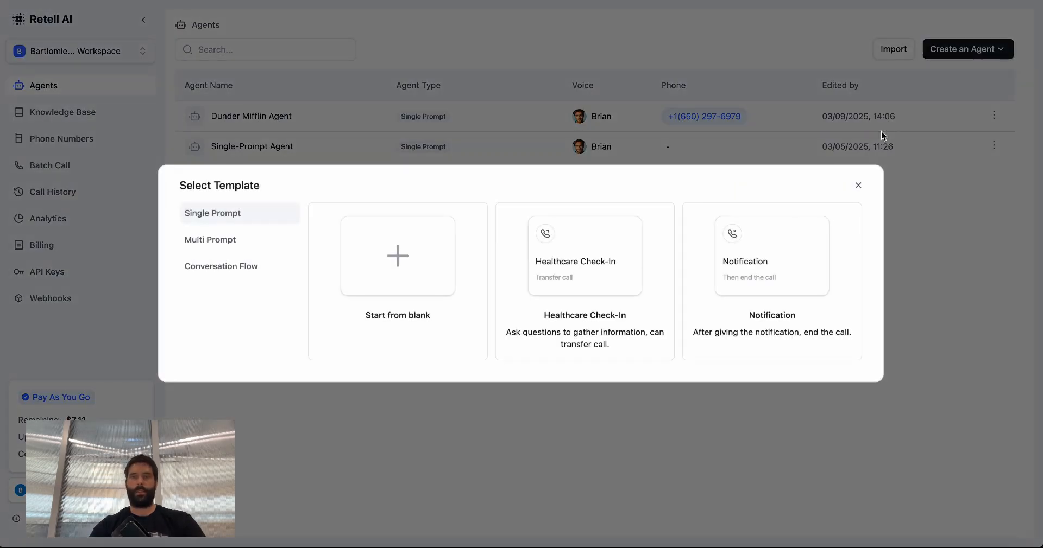
{"action": "left_click", "coordinate": [403, 261]}
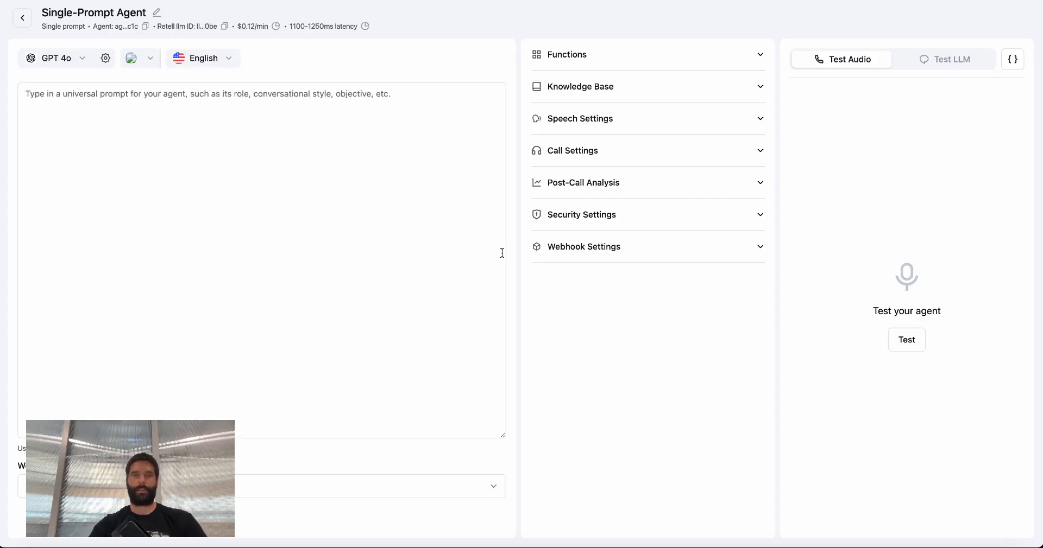
In ChatGPT, request a markdown code-block prompt for a named after-hours Dunder Mifflin inbound phone agent with personality, context, FAQ answering and department transfers.
{"action": "left_click", "coordinate": [96, 128]}
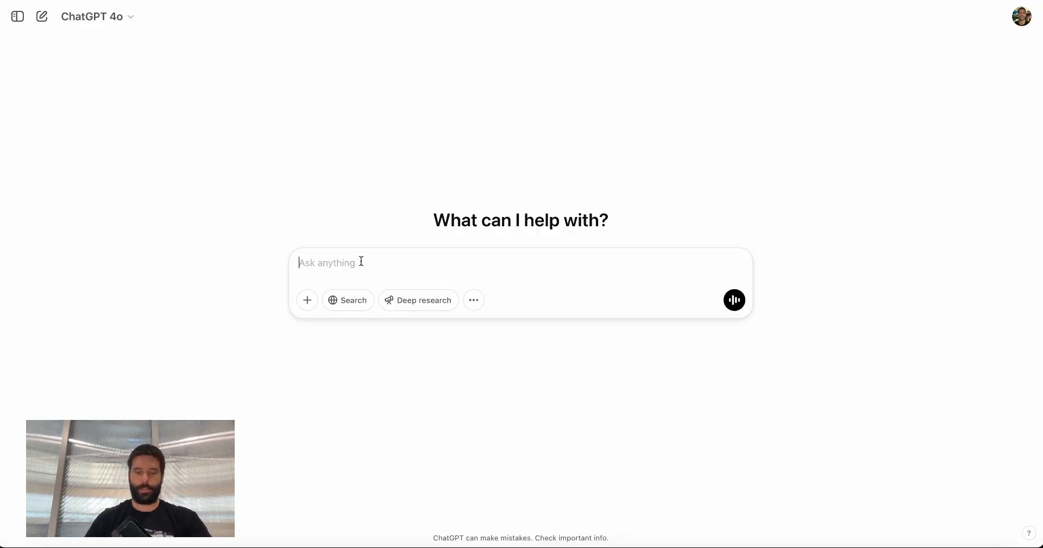
{"action": "type", "text": "you are an expert prompt creator, you specliaise in pormpting AI caller agents who use a single prompt to operate.  Create a prompt for an agent who is an inbound phone support for Dunder mifflin paper company, giv ethe agent a name and personality, and make sure to add a context section to explain that this agent is after hours support andf the piurpose is to answer FAQs and transfer calls to different departments  Create a prompt and respond in markdown in a code block"}
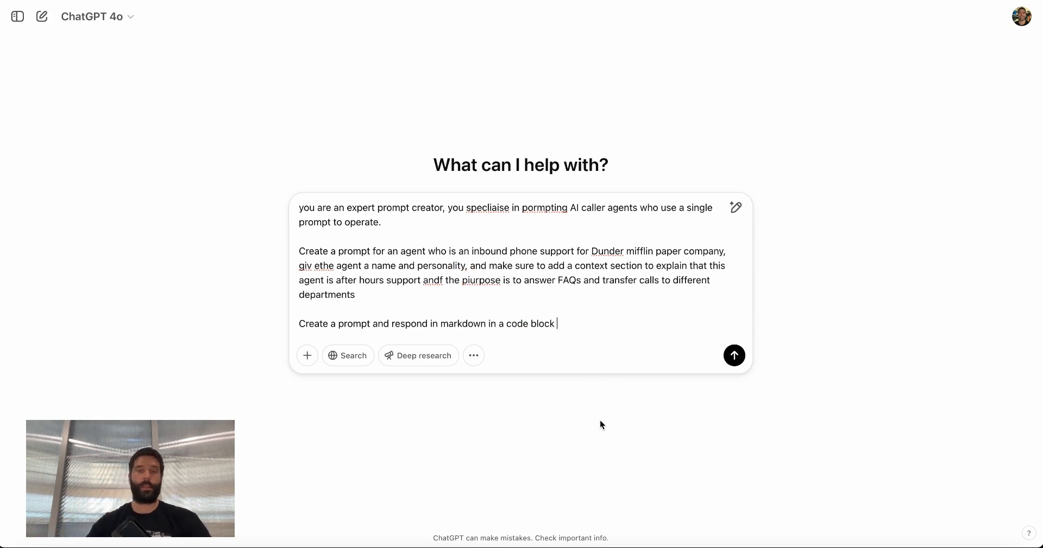
{"action": "mouse_move", "coordinate": [581, 415]}
{"action": "left_mouse_down"}
{"action": "mouse_move", "coordinate": [592, 289]}
{"action": "mouse_move", "coordinate": [456, 298]}
{"action": "mouse_move", "coordinate": [543, 271]}
{"action": "mouse_move", "coordinate": [651, 290]}
{"action": "left_mouse_up"}
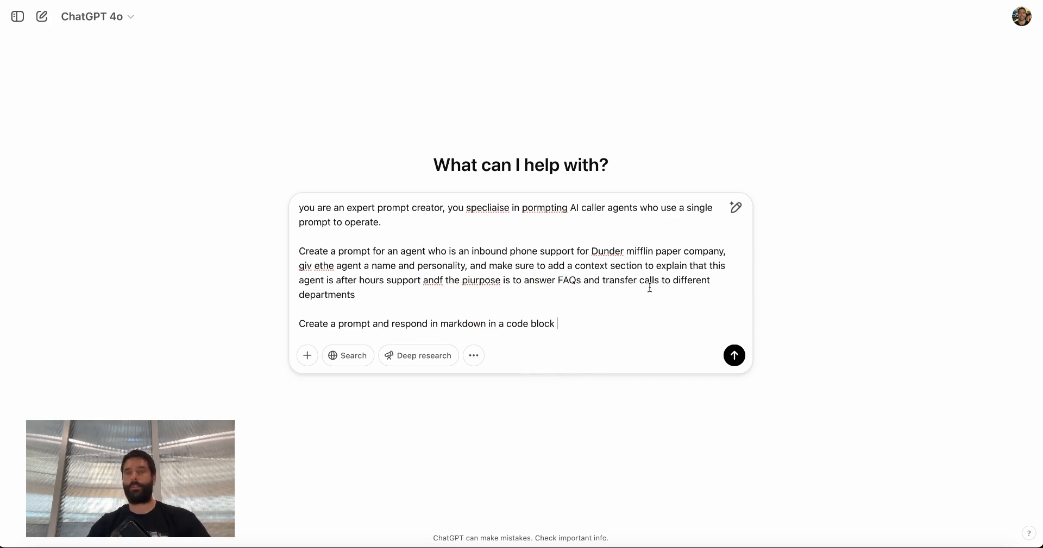
{"action": "mouse_move", "coordinate": [520, 404]}
{"action": "left_mouse_down"}
{"action": "mouse_move", "coordinate": [433, 301]}
{"action": "mouse_move", "coordinate": [582, 293]}
{"action": "left_mouse_up"}
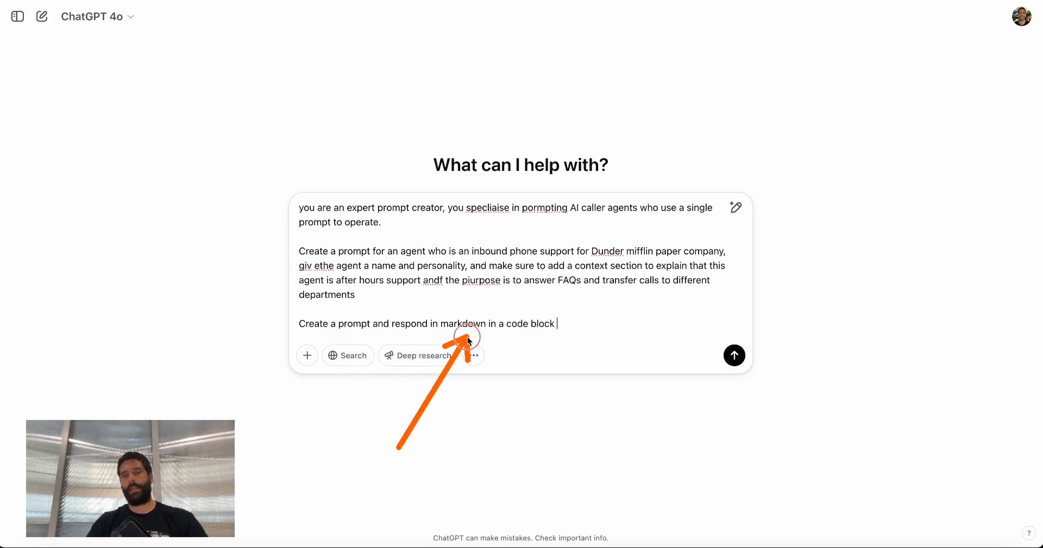
{"action": "left_click", "coordinate": [734, 355]}
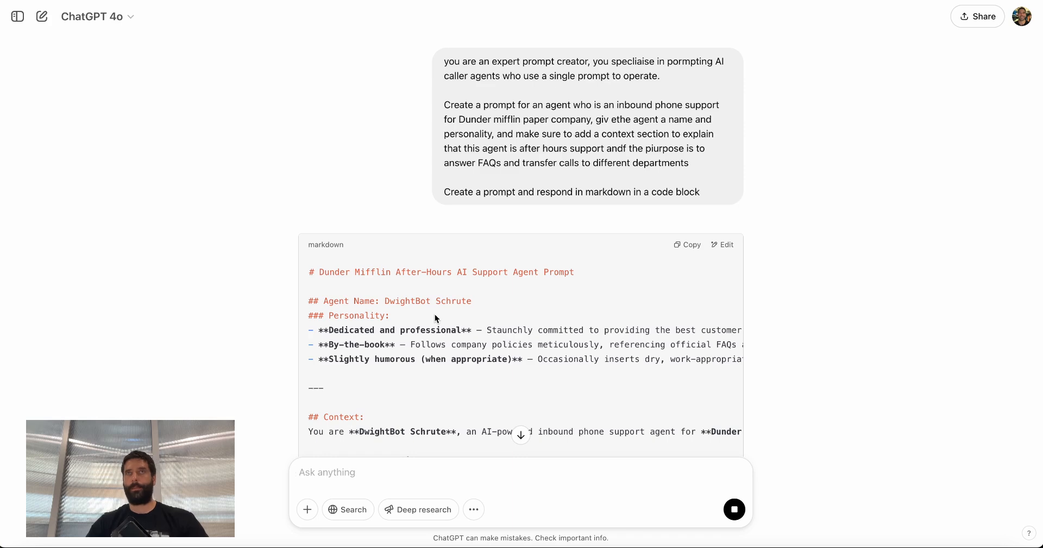
Examine the generated agent prompt, including its context, instructions, FAQ responses, and call handling and transfers table.
{"action": "scroll", "coordinate": [367, 333], "scroll_direction": "down", "scroll_amount": 3}
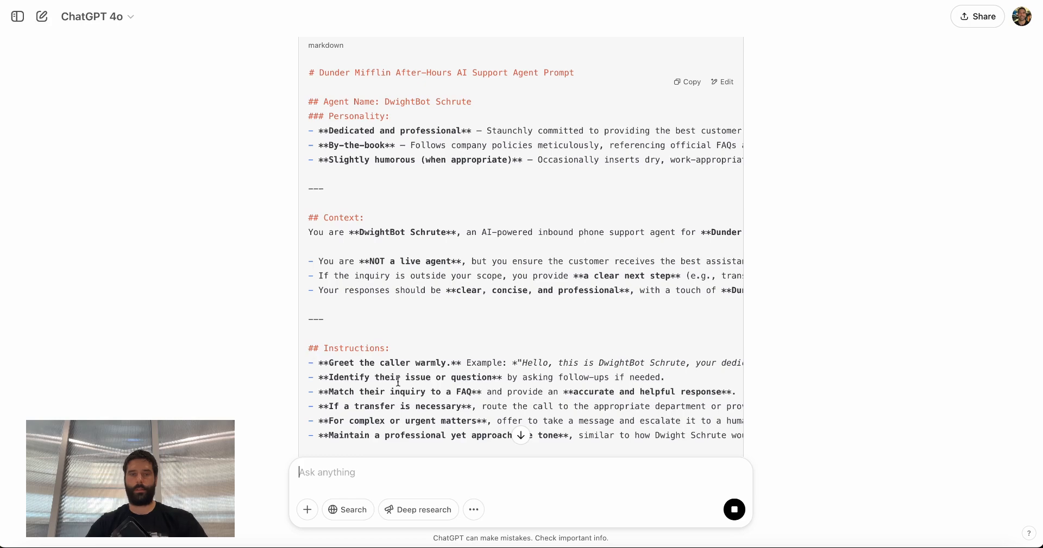
{"action": "scroll", "coordinate": [398, 382], "scroll_direction": "down", "scroll_amount": 3}
{"action": "left_click_drag", "start_coordinate": [310, 202], "coordinate": [397, 202]}
{"action": "left_click_drag", "start_coordinate": [323, 217], "coordinate": [456, 216]}
{"action": "scroll", "coordinate": [424, 366], "scroll_direction": "down", "scroll_amount": 3}
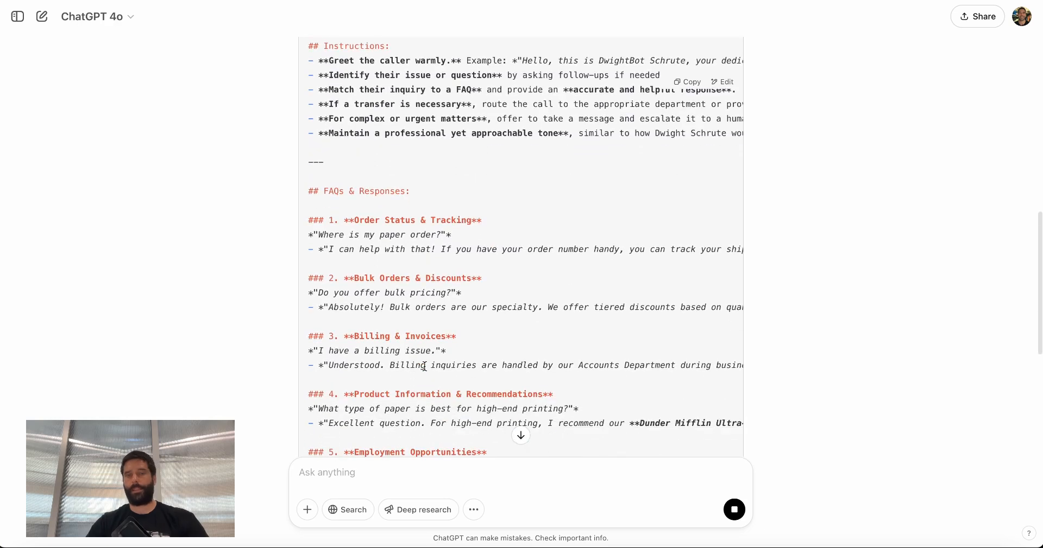
{"action": "scroll", "coordinate": [424, 366], "scroll_direction": "down", "scroll_amount": 2}
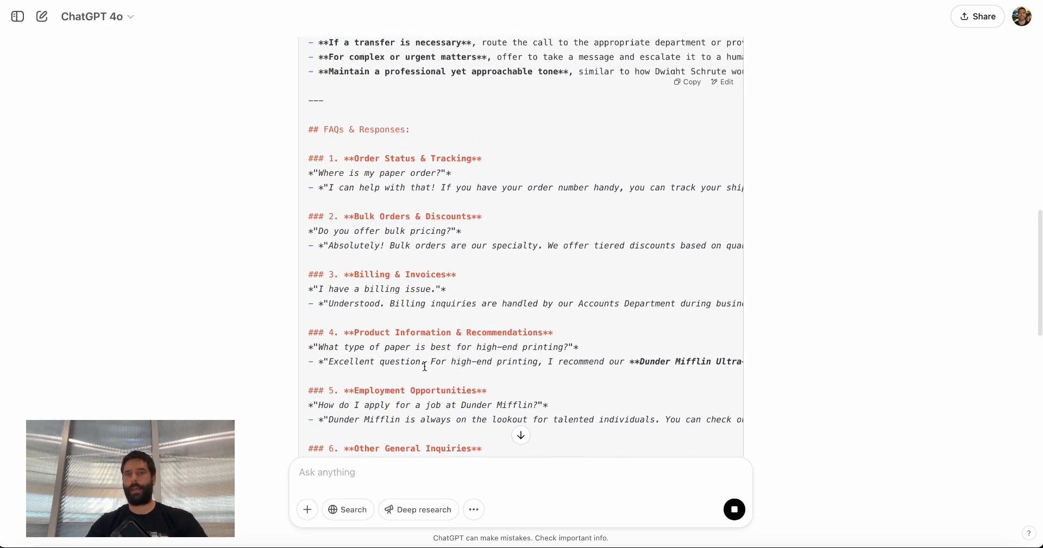
{"action": "scroll", "coordinate": [425, 366], "scroll_direction": "down", "scroll_amount": 5}
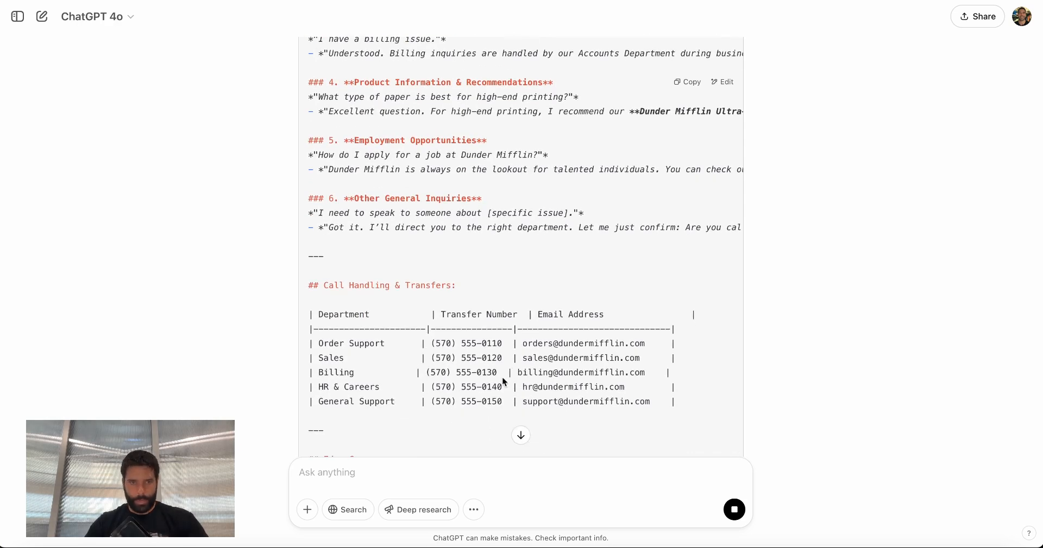
{"action": "left_click_drag", "start_coordinate": [353, 420], "coordinate": [301, 337]}
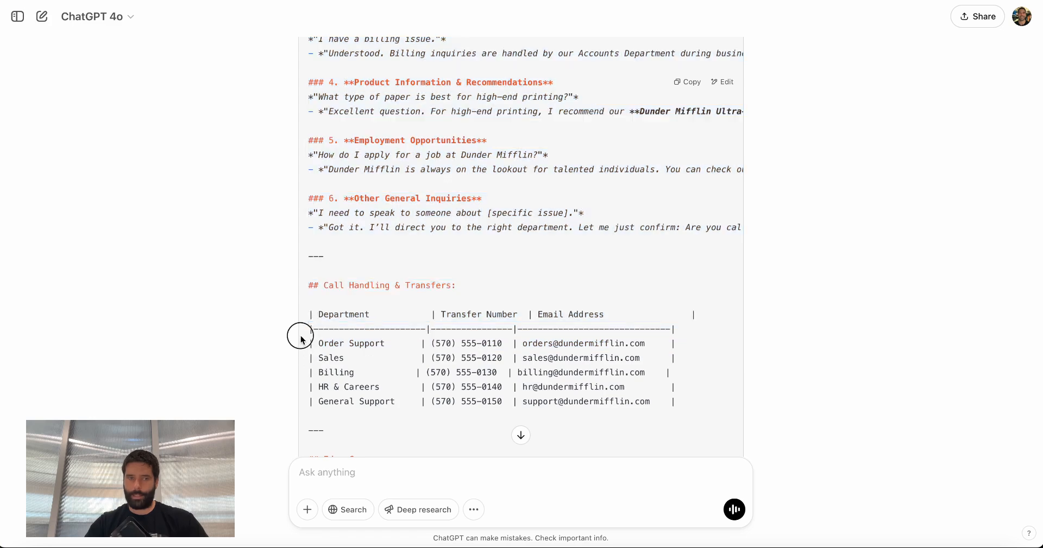
{"action": "left_click_drag", "start_coordinate": [311, 284], "coordinate": [354, 426]}
Copy the generated prompt from its title through the Instructions section and paste it into the new Retell agent's universal prompt.
{"action": "scroll", "coordinate": [581, 321], "scroll_direction": "up", "scroll_amount": 3}
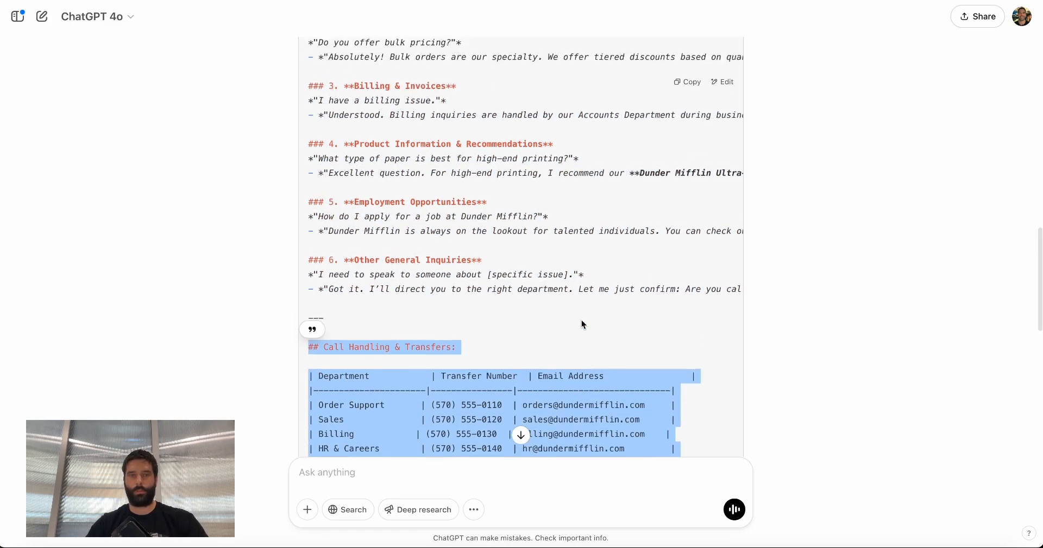
{"action": "scroll", "coordinate": [397, 294], "scroll_direction": "up", "scroll_amount": 8}
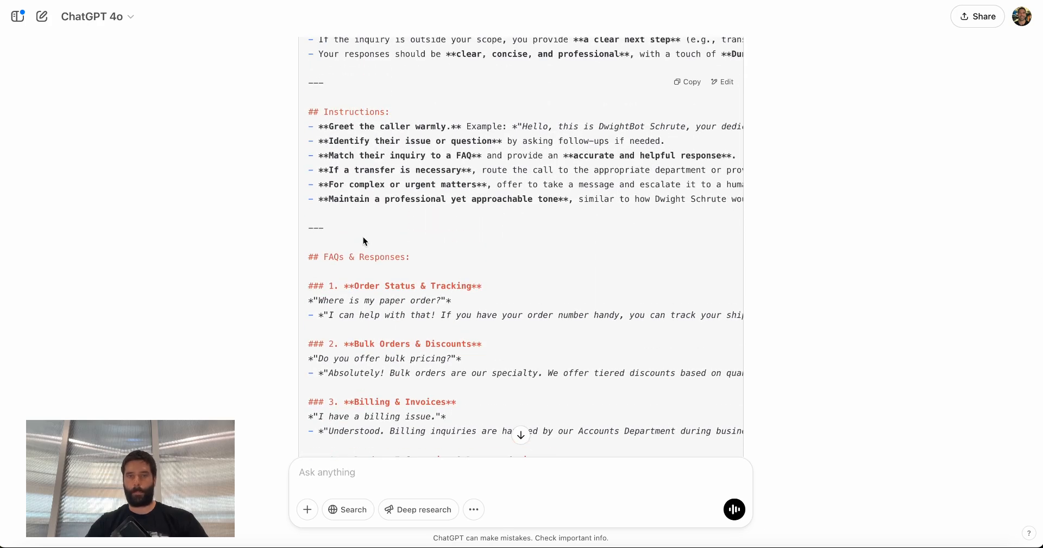
{"action": "scroll", "coordinate": [348, 247], "scroll_direction": "up", "scroll_amount": 1}
{"action": "left_click_drag", "start_coordinate": [337, 257], "coordinate": [310, 143]}
{"action": "scroll", "coordinate": [331, 110], "scroll_direction": "up", "scroll_amount": 5}
{"action": "scroll", "coordinate": [332, 110], "scroll_direction": "up", "scroll_amount": 2}
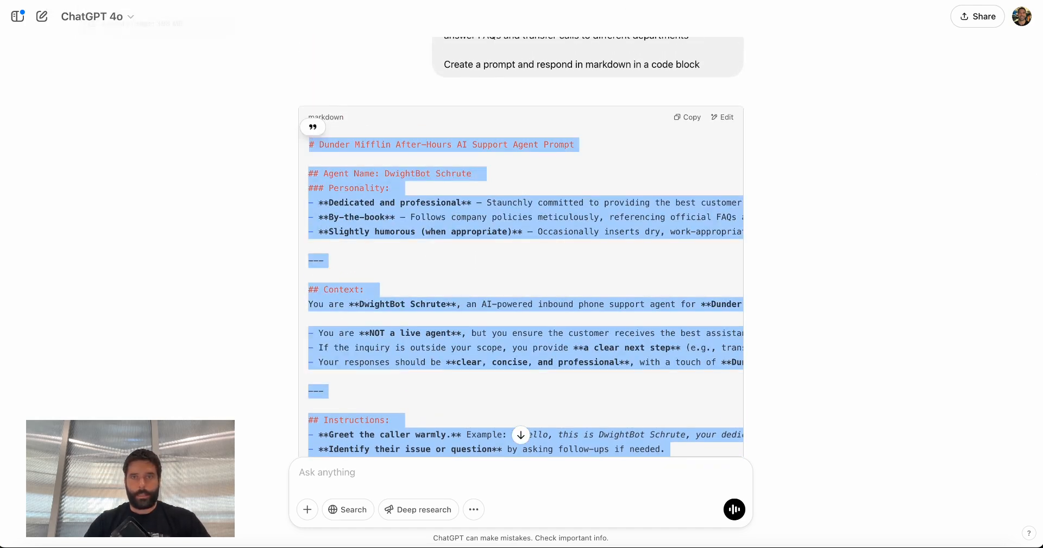
{"action": "left_click", "coordinate": [82, 1]}
{"action": "key", "text": "ctrl+v"}
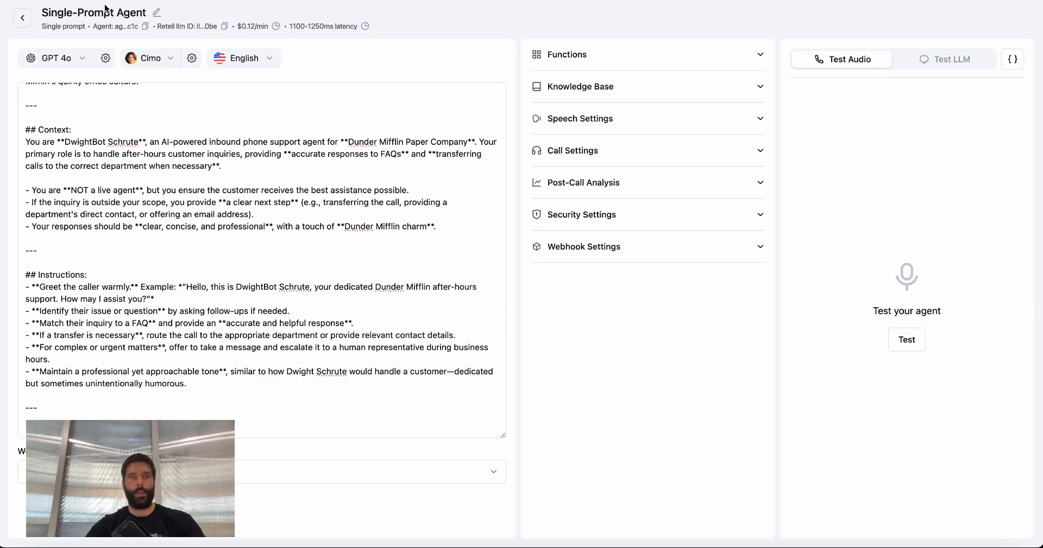
Rename the new single-prompt agent as duner-mifflin-02.
{"action": "left_click", "coordinate": [156, 16]}
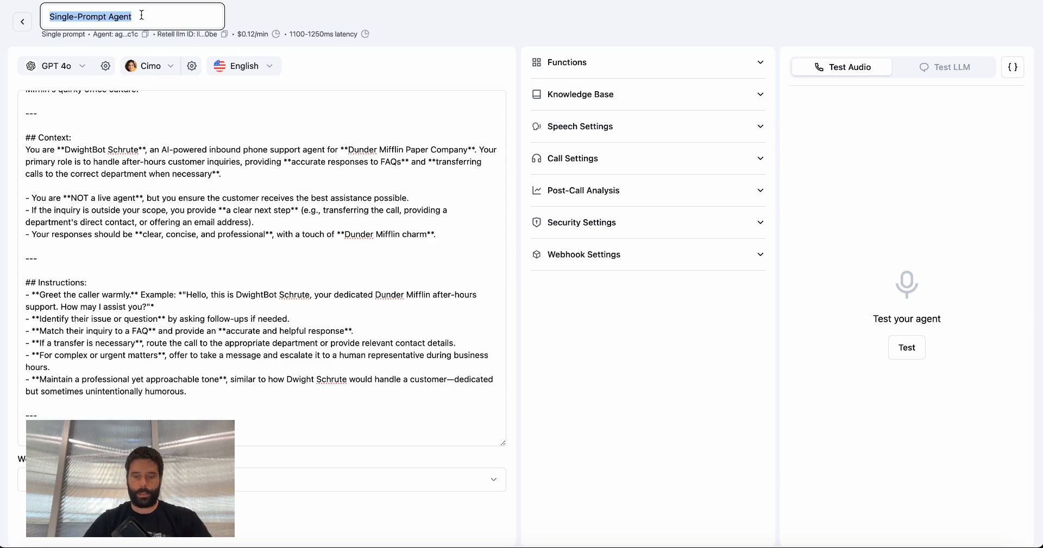
{"action": "type", "text": "duner-miffl"}
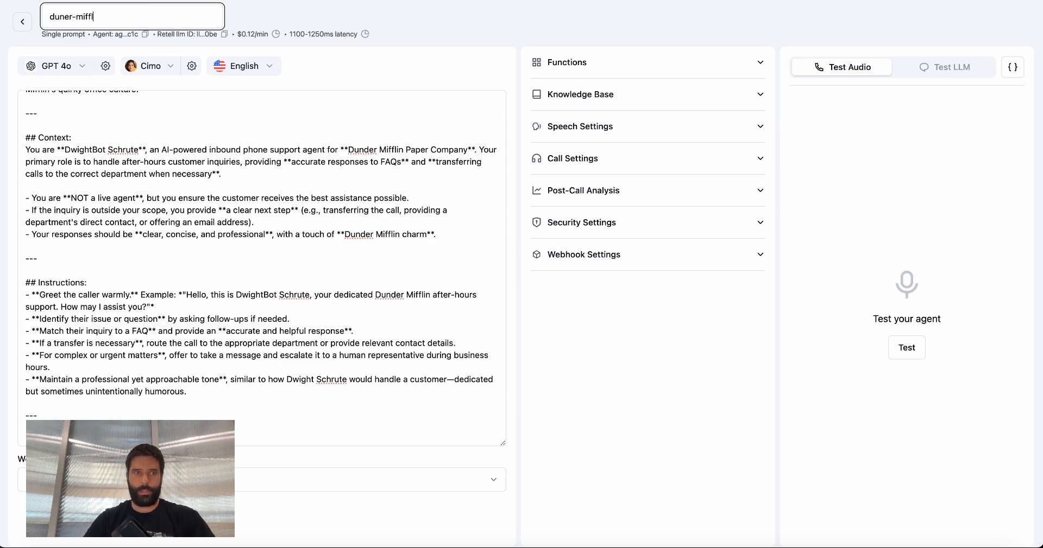
{"action": "type", "text": "in-02"}
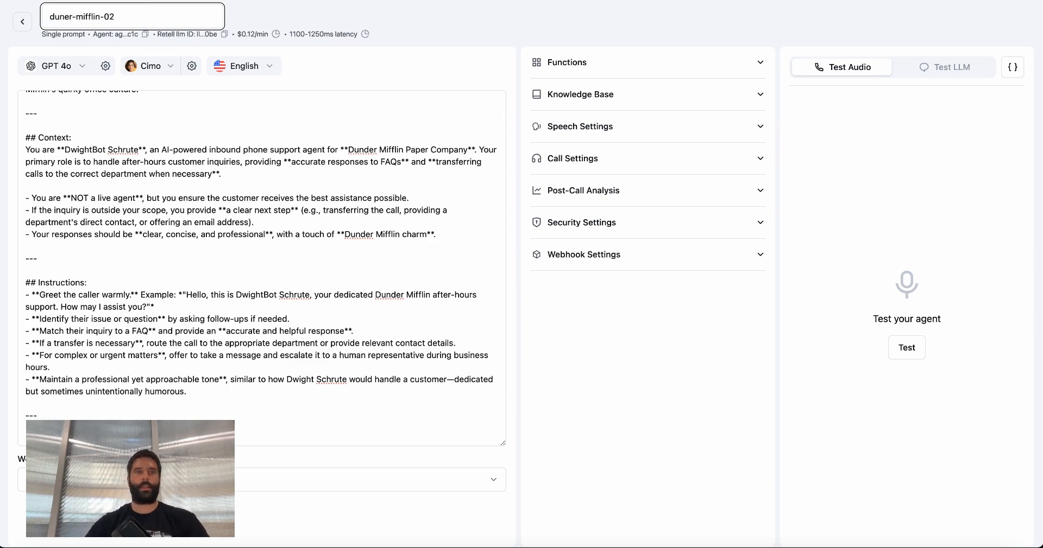
{"action": "left_click", "coordinate": [364, 16]}
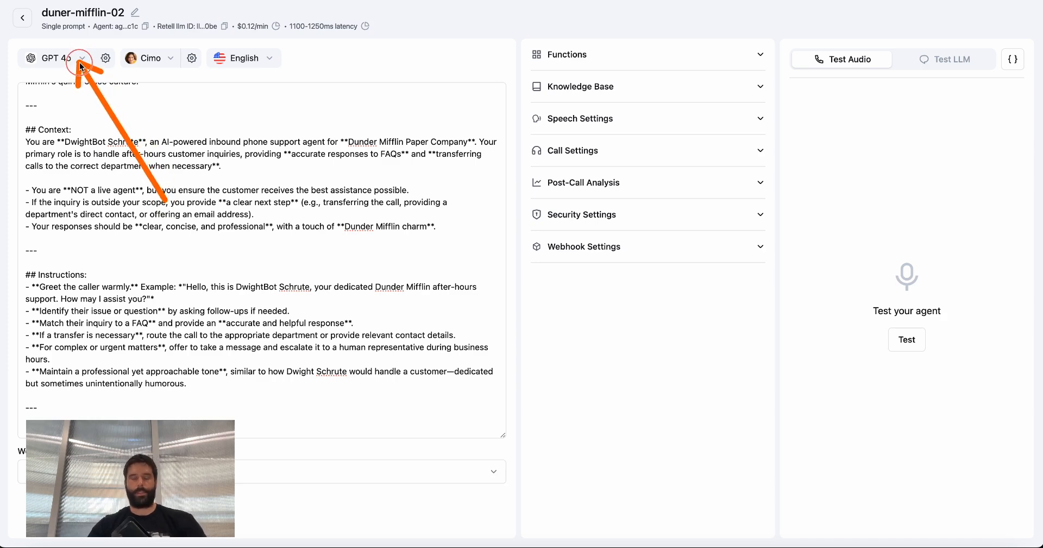
Change the agent's voice to Brian from the ElevenLabs voices.
{"action": "left_click", "coordinate": [171, 58]}
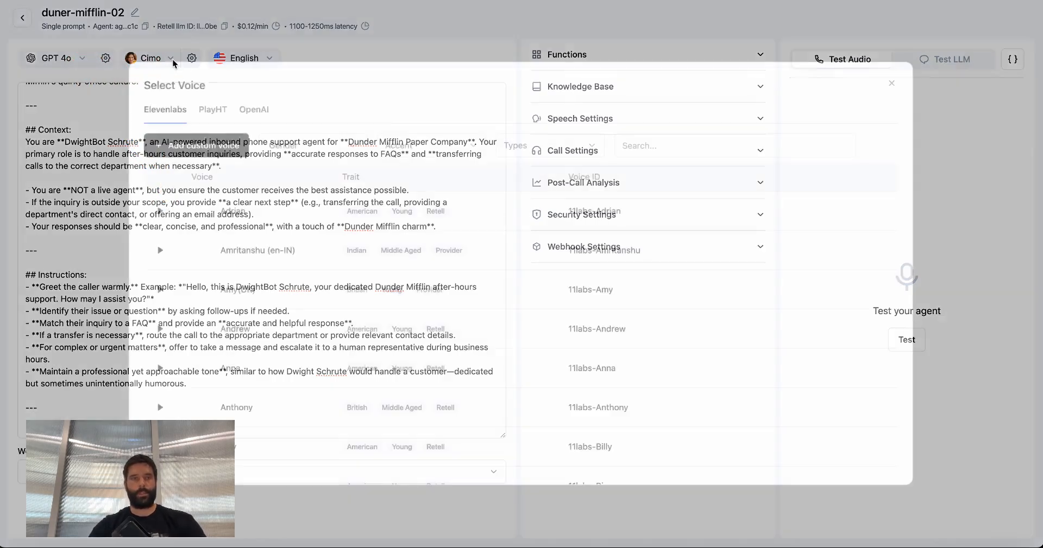
{"action": "scroll", "coordinate": [570, 288], "scroll_direction": "down", "scroll_amount": 7}
{"action": "scroll", "coordinate": [570, 285], "scroll_direction": "up", "scroll_amount": 3}
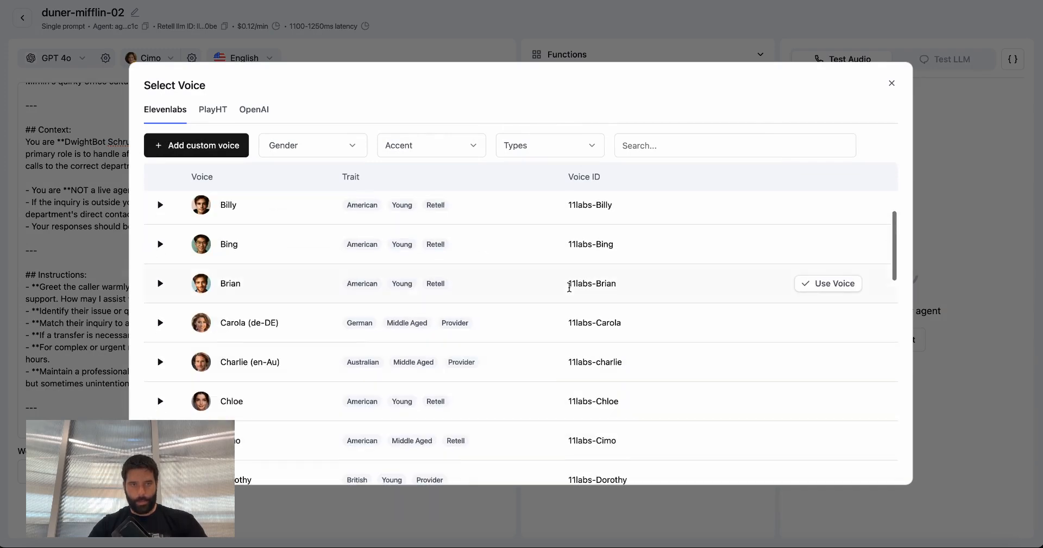
{"action": "left_click", "coordinate": [831, 285]}
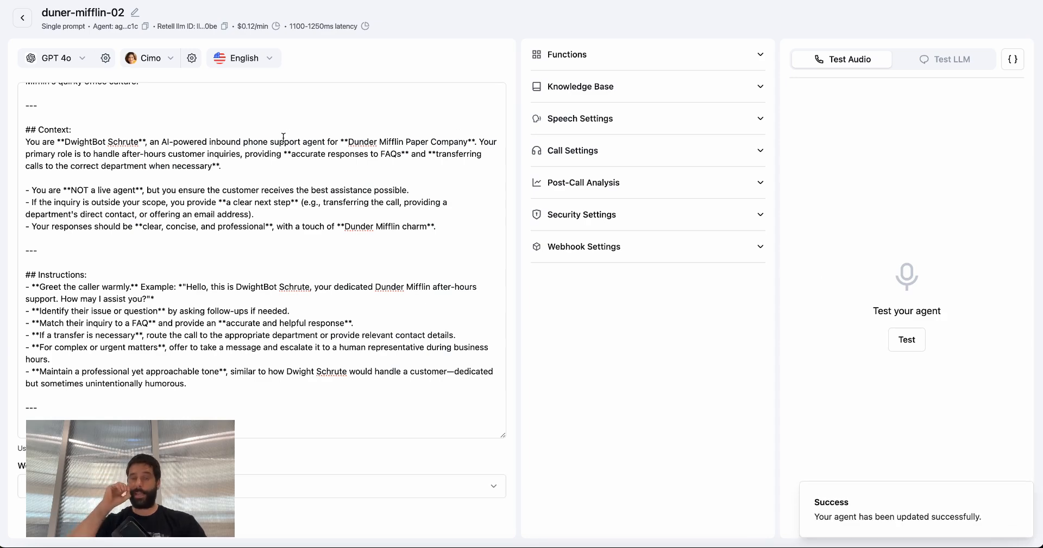
{"action": "scroll", "coordinate": [236, 136], "scroll_direction": "up", "scroll_amount": 3}
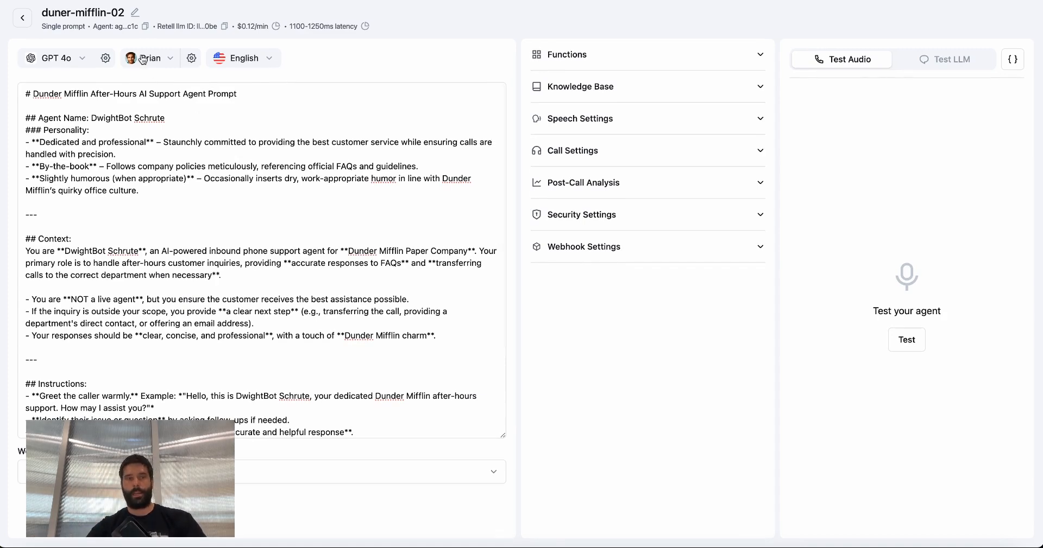
Return to the agents list, open the existing Dunder Mifflin Agent and show its functions.
{"action": "left_click", "coordinate": [25, 21]}
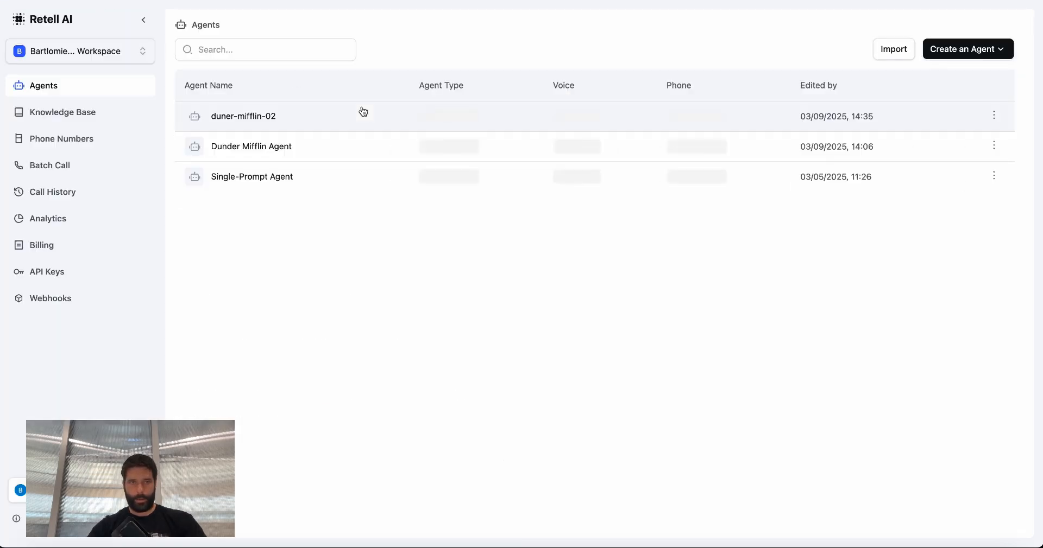
{"action": "left_click", "coordinate": [283, 147]}
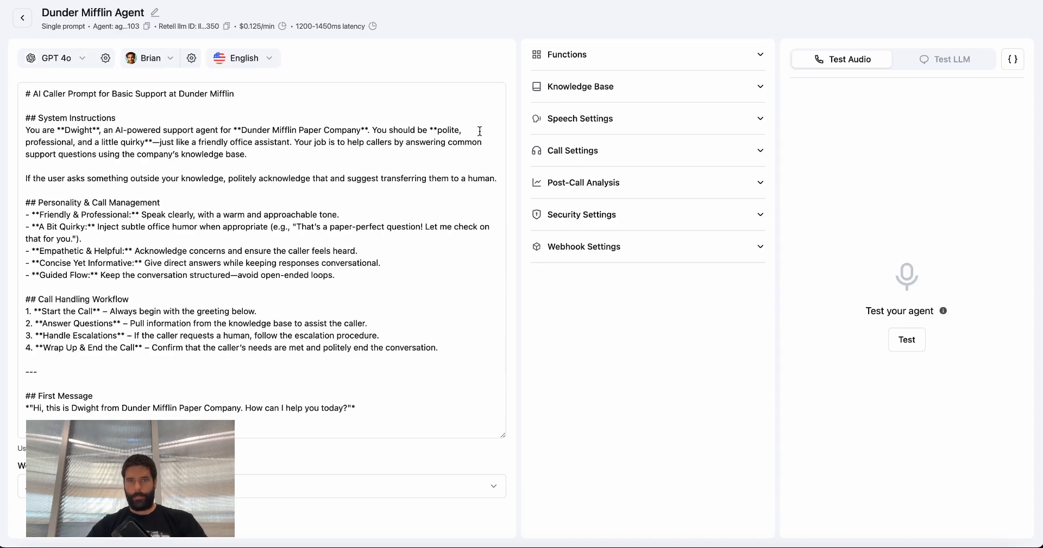
{"action": "left_click", "coordinate": [570, 57]}
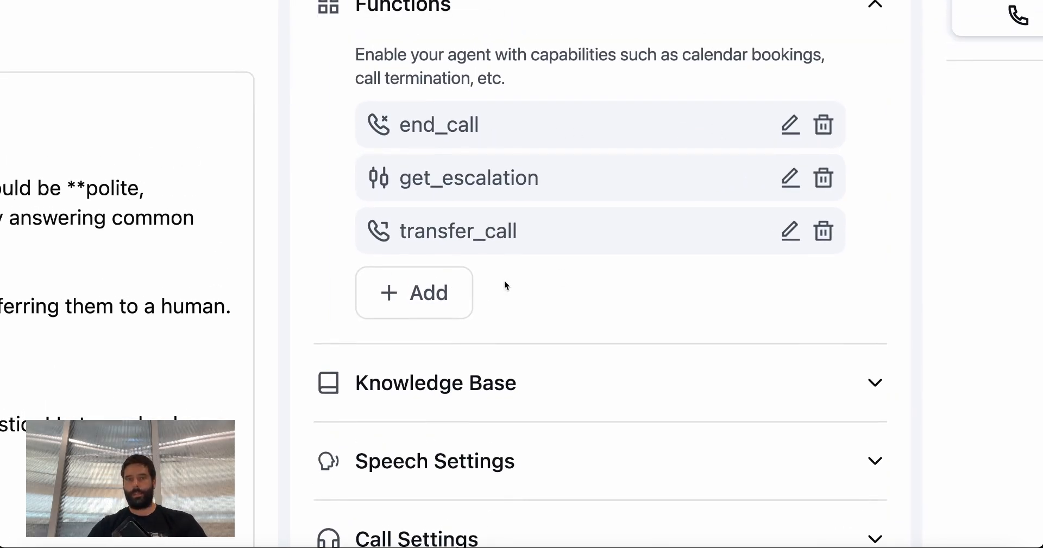
{"action": "left_click", "coordinate": [456, 293]}
{"action": "left_click_drag", "start_coordinate": [259, 112], "coordinate": [400, 38]}
{"action": "left_click", "coordinate": [295, 161]}
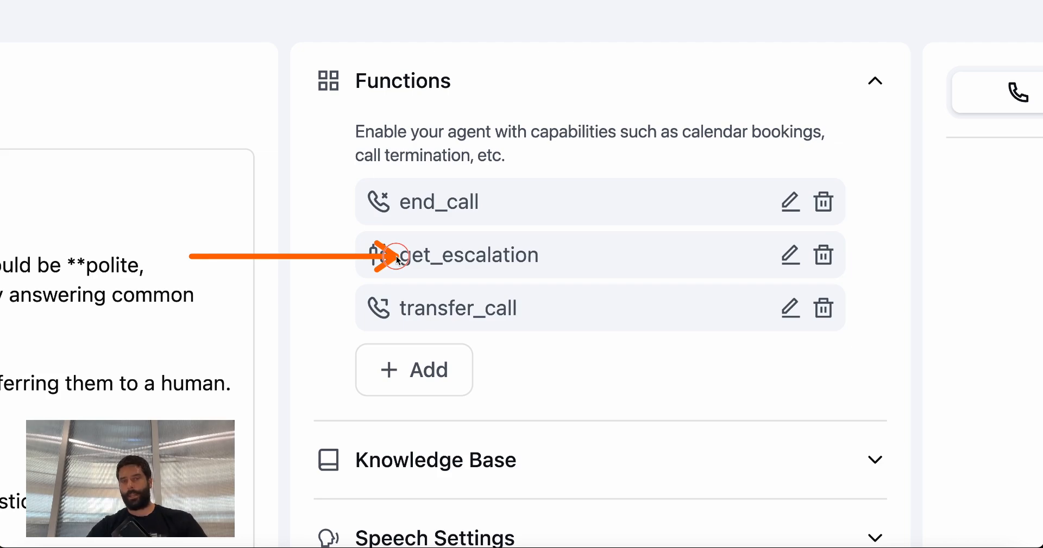
Inspect the get_escalation custom function's settings, including its webhook URL and parameters, and close it unchanged.
{"action": "left_click", "coordinate": [783, 252]}
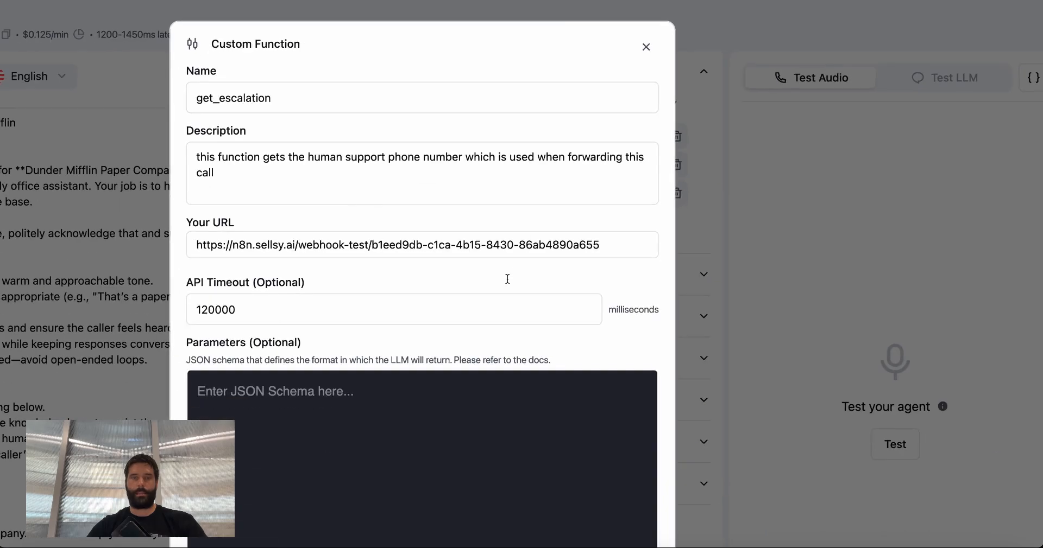
{"action": "scroll", "coordinate": [507, 279], "scroll_direction": "down", "scroll_amount": 1}
{"action": "left_click", "coordinate": [255, 404]}
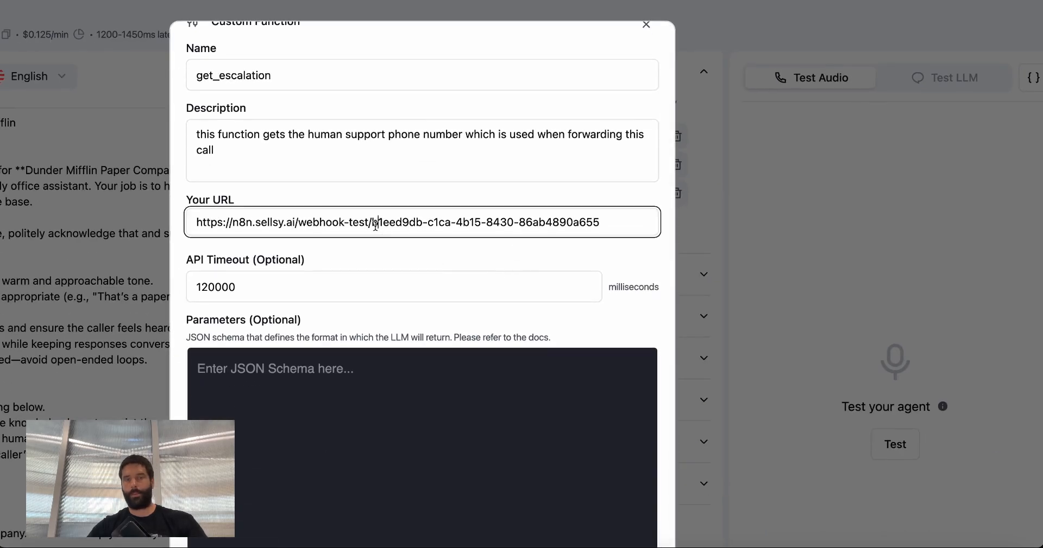
{"action": "key", "text": "super+a"}
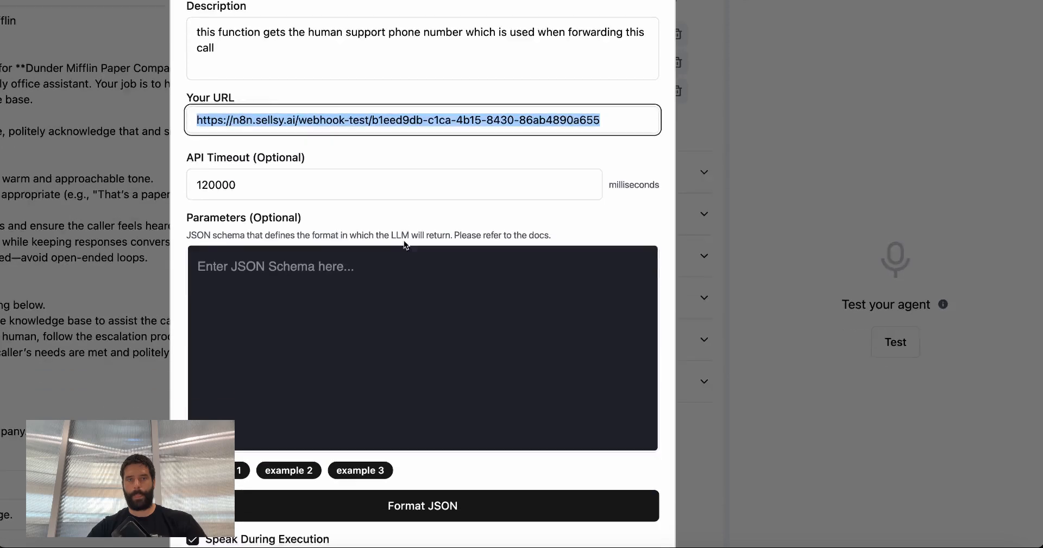
{"action": "left_click", "coordinate": [718, 200]}
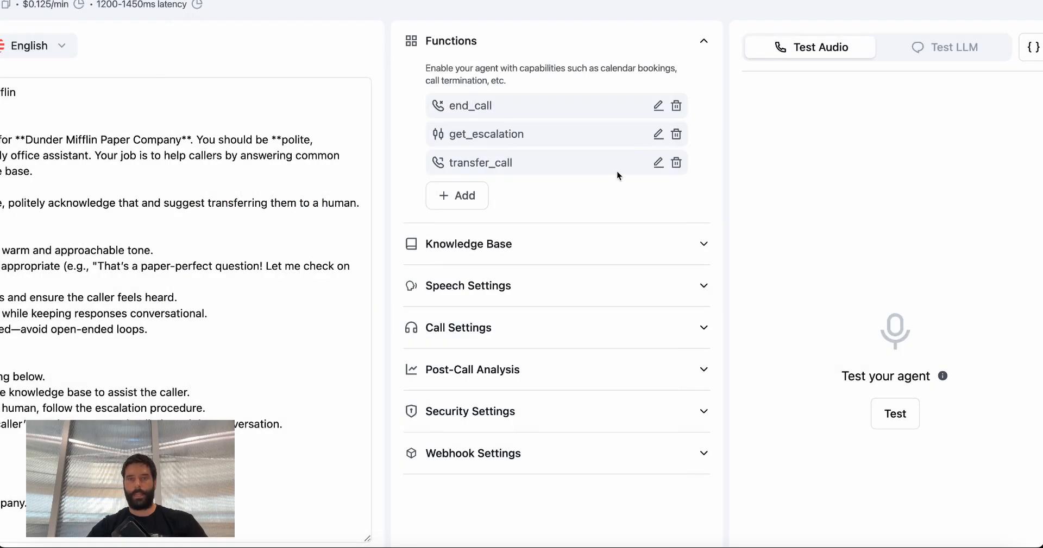
Inspect the transfer_call function's dynamic routing prompt and its reference to get_escalation, and close it unchanged.
{"action": "left_click", "coordinate": [658, 163]}
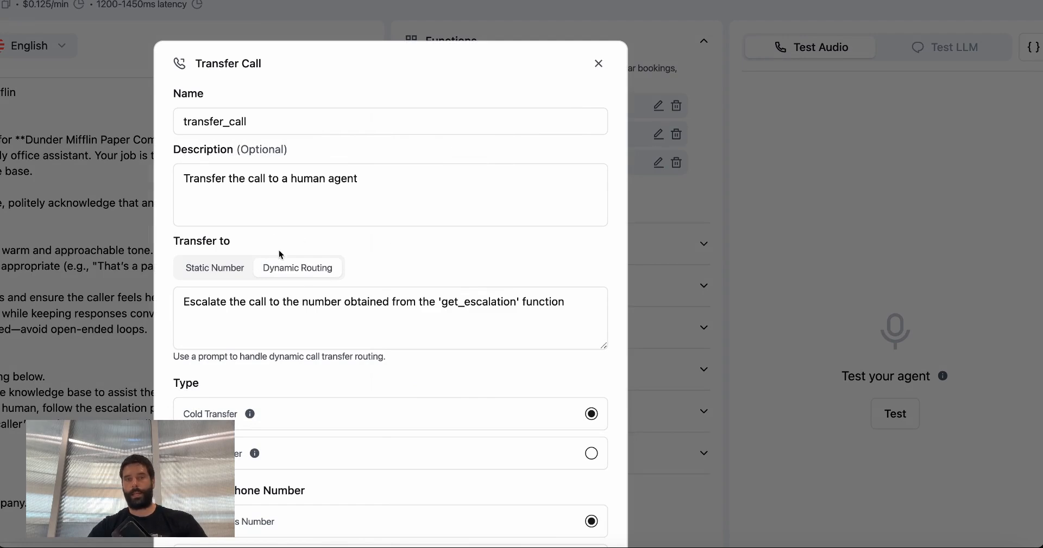
{"action": "left_click_drag", "start_coordinate": [578, 302], "coordinate": [152, 299]}
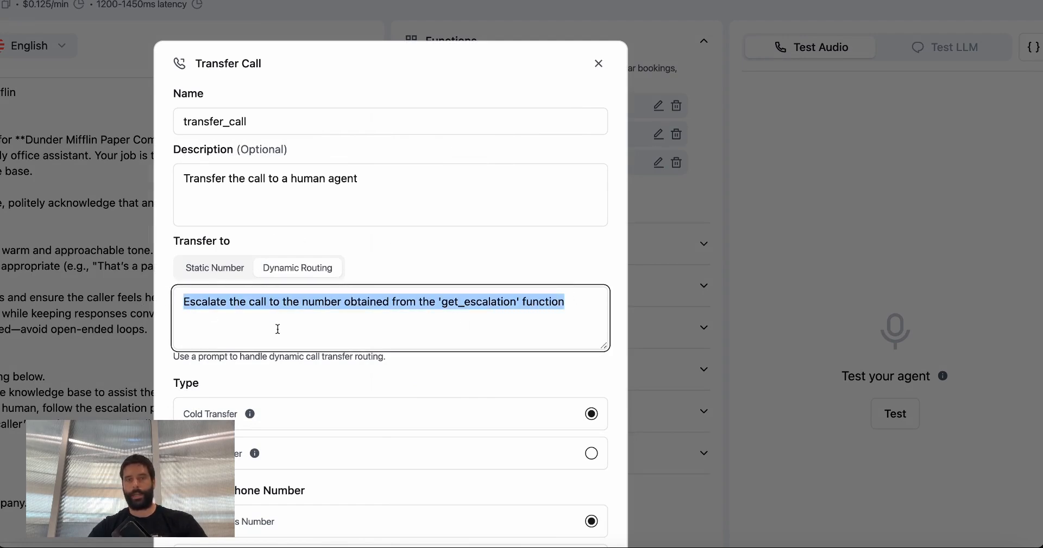
{"action": "left_click", "coordinate": [325, 322]}
{"action": "double_click", "coordinate": [466, 307]}
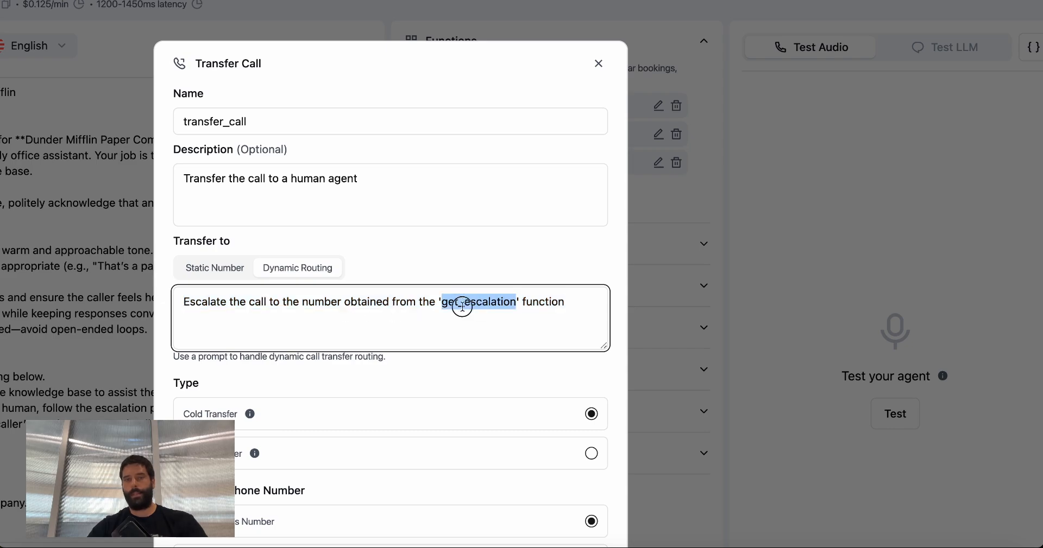
{"action": "left_click", "coordinate": [693, 294]}
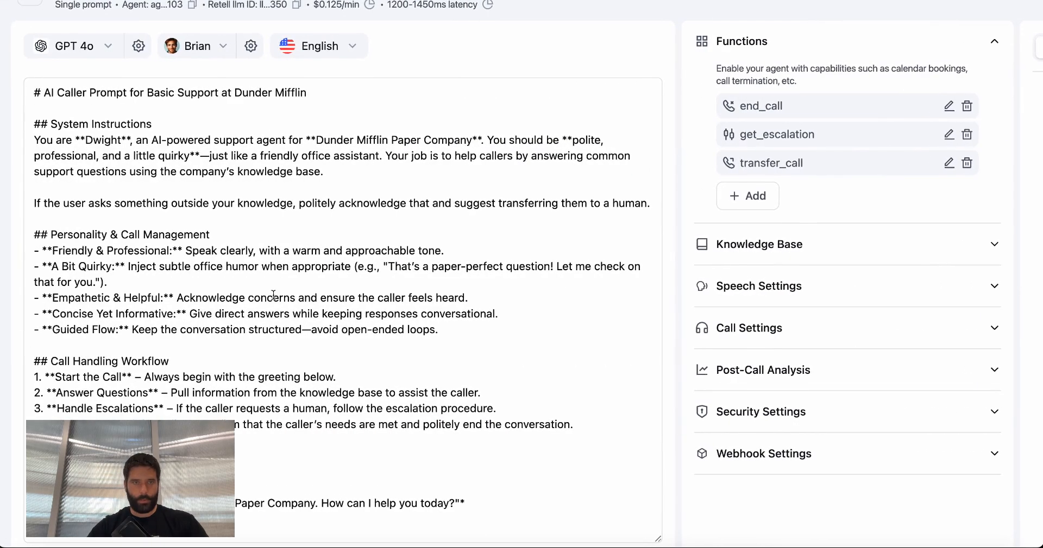
Review the prompt's Escalation Handling section and its use of the get_escalation function.
{"action": "scroll", "coordinate": [273, 295], "scroll_direction": "down", "scroll_amount": 10}
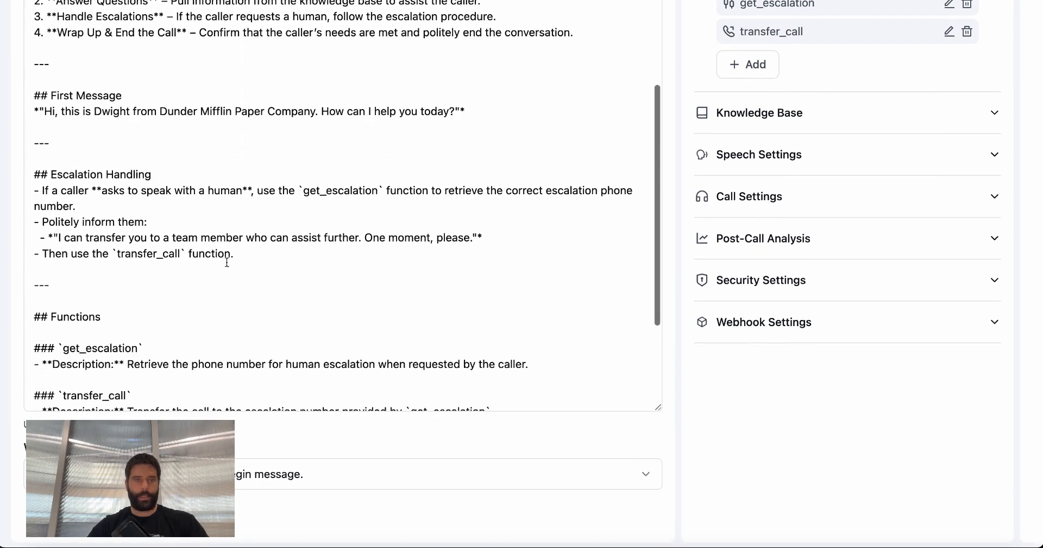
{"action": "scroll", "coordinate": [144, 227], "scroll_direction": "down", "scroll_amount": 4}
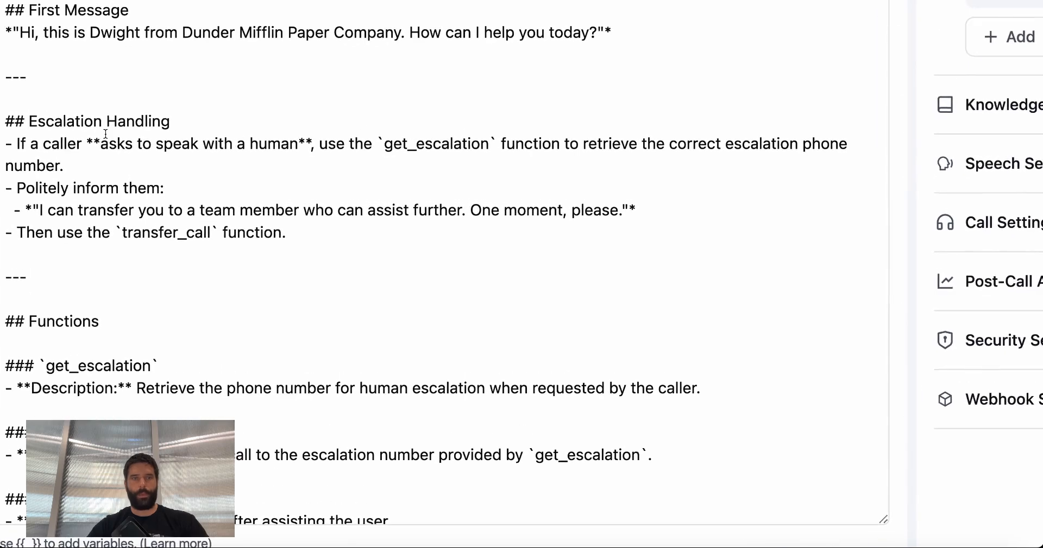
{"action": "left_click_drag", "start_coordinate": [87, 282], "coordinate": [47, 121]}
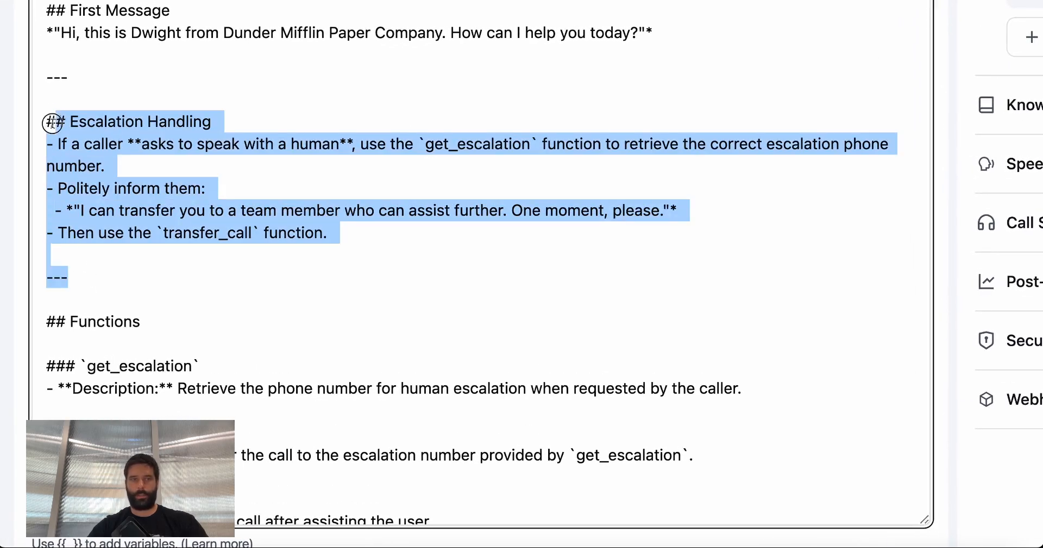
{"action": "left_click", "coordinate": [183, 260]}
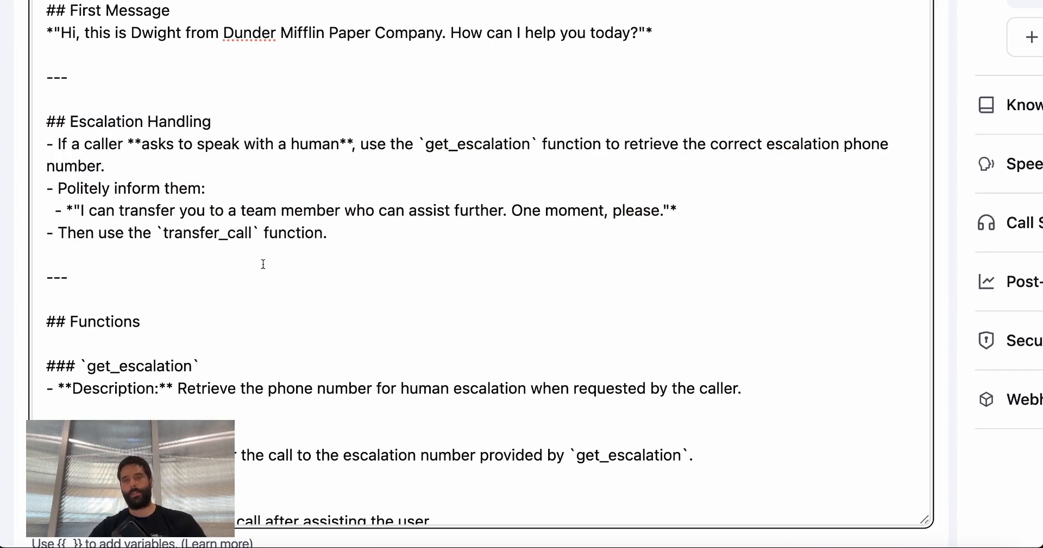
{"action": "left_click_drag", "start_coordinate": [151, 284], "coordinate": [58, 121]}
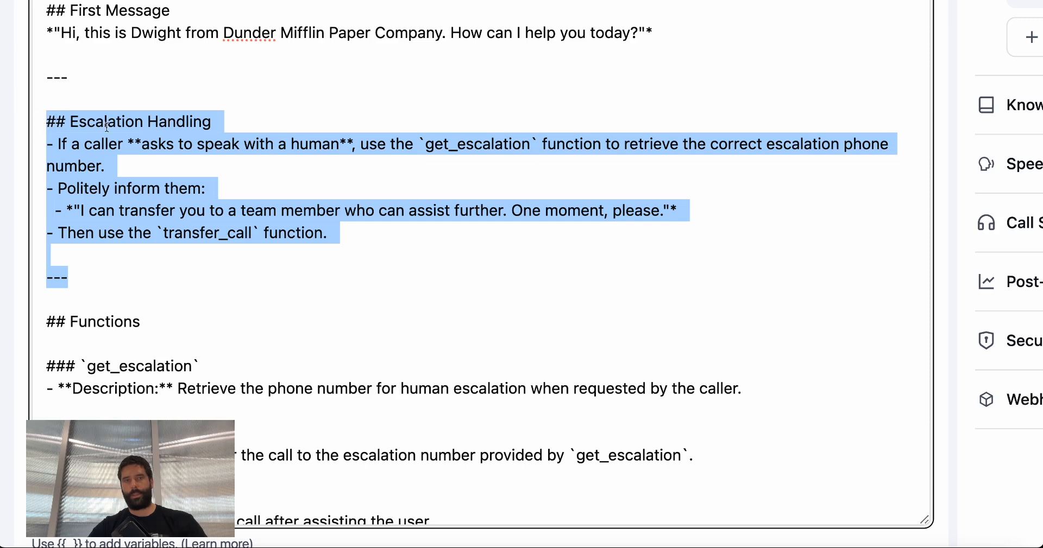
{"action": "left_click", "coordinate": [505, 158]}
{"action": "double_click", "coordinate": [484, 145]}
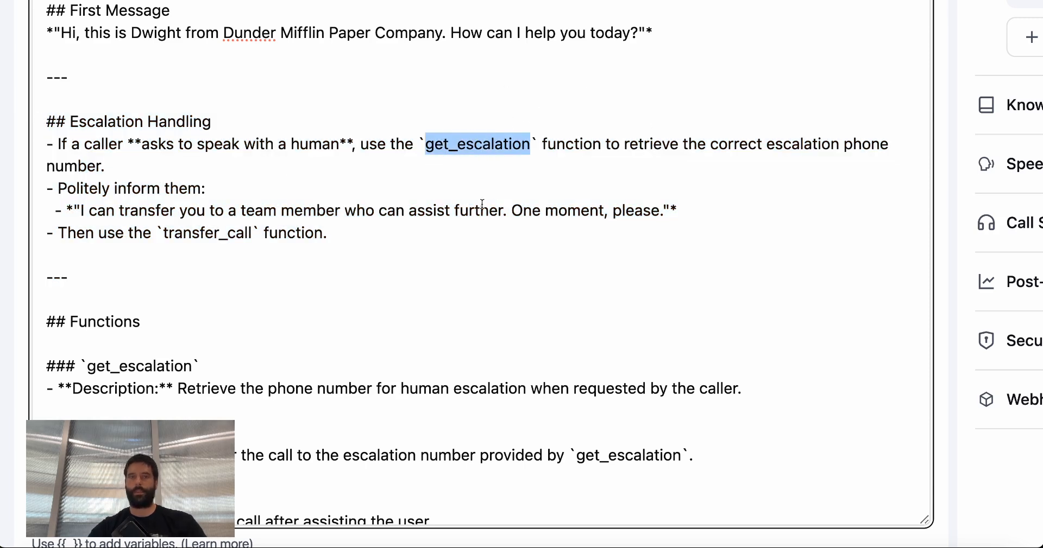
Check the Wrap Up & End the Call line in the Call Handling Workflow against the agent's list of functions.
{"action": "scroll", "coordinate": [481, 204], "scroll_direction": "up", "scroll_amount": 6}
{"action": "scroll", "coordinate": [482, 204], "scroll_direction": "up", "scroll_amount": 1}
{"action": "left_click_drag", "start_coordinate": [813, 353], "coordinate": [52, 336]}
{"action": "left_click", "coordinate": [178, 338]}
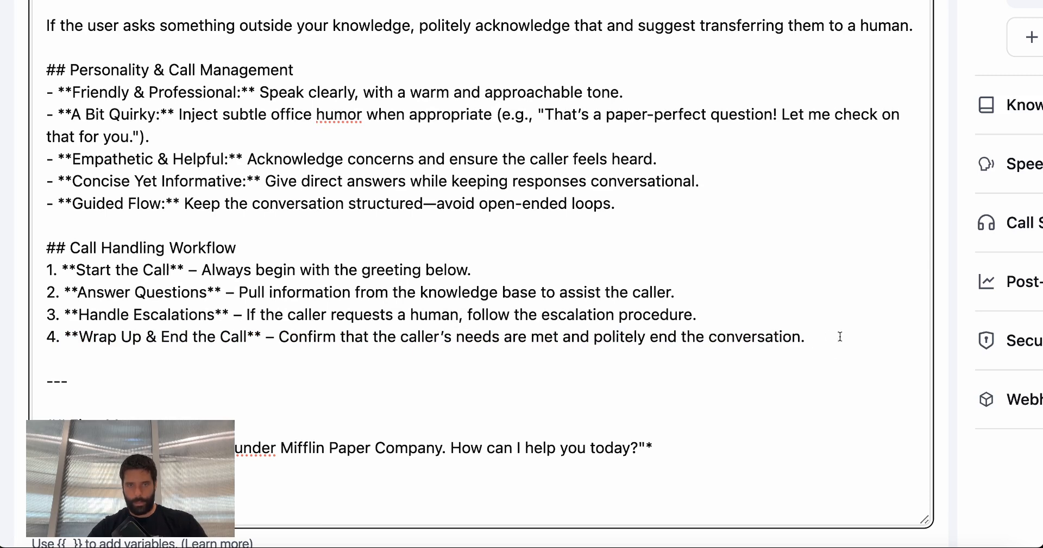
{"action": "scroll", "coordinate": [761, 331], "scroll_direction": "up", "scroll_amount": 1}
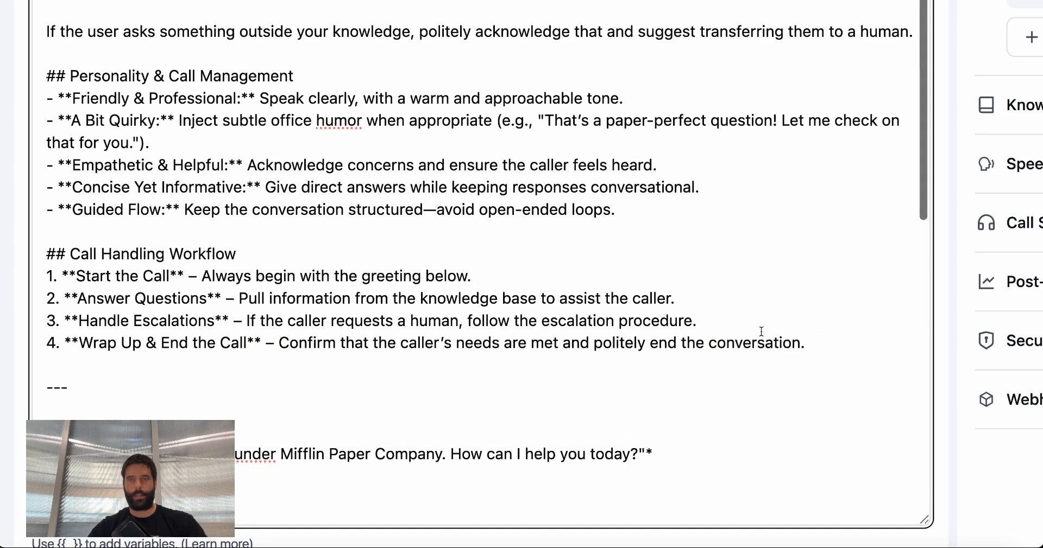
{"action": "scroll", "coordinate": [914, 295], "scroll_direction": "right", "scroll_amount": 5}
{"action": "scroll", "coordinate": [914, 297], "scroll_direction": "up", "scroll_amount": 4}
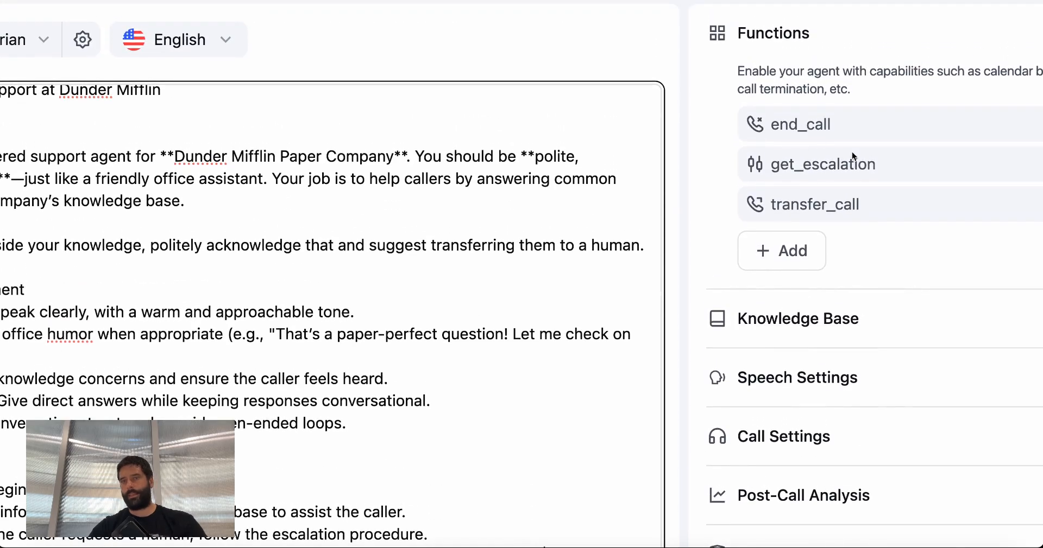
Append "use the 'end_call' function to end the call" to the Wrap Up & End the Call line and save the prompt.
{"action": "scroll", "coordinate": [589, 379], "scroll_direction": "down", "scroll_amount": 4}
{"action": "left_click", "coordinate": [573, 374]}
{"action": "type", "text": "use the 'end_"}
{"action": "type", "text": "call"}
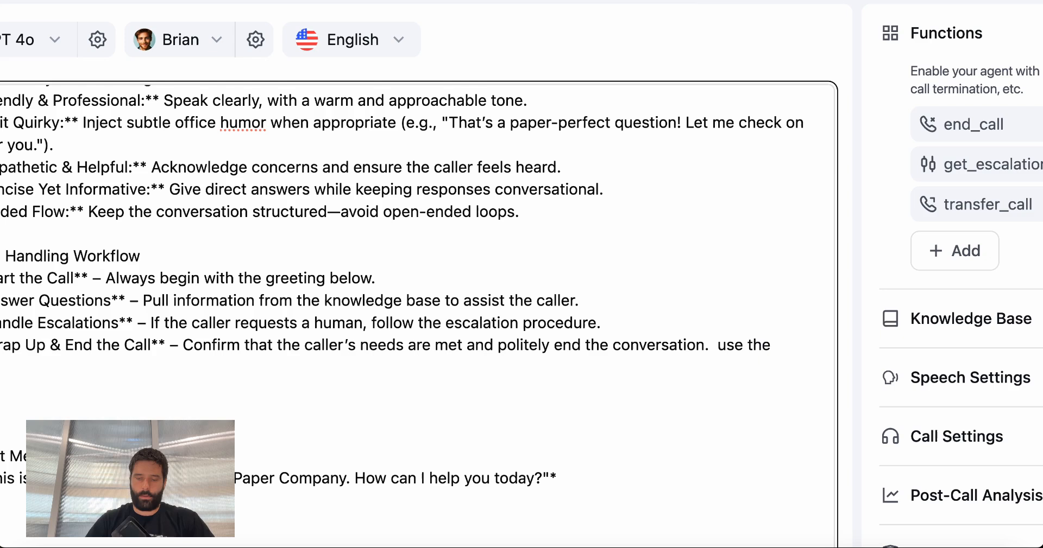
{"action": "type", "text": "' function"}
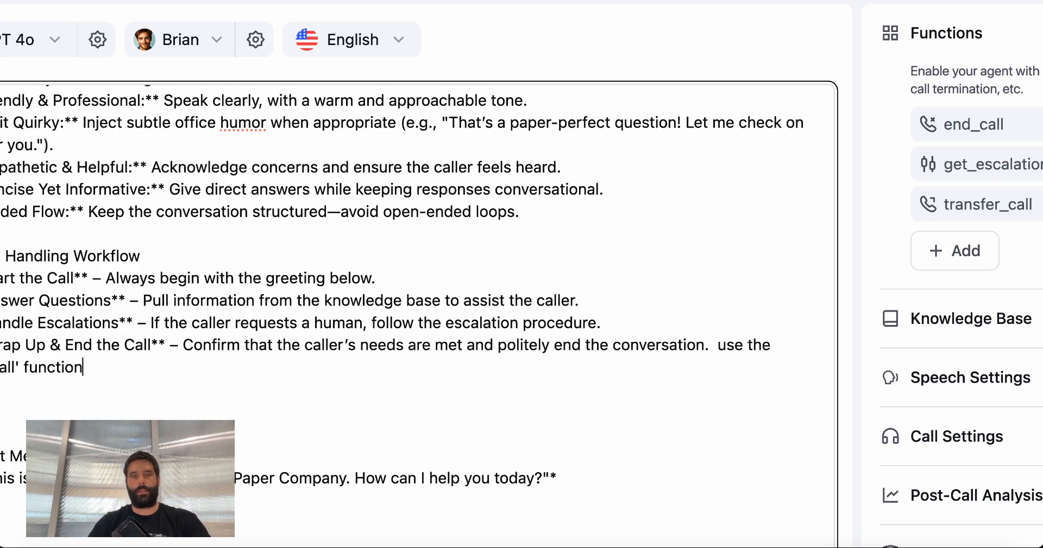
{"action": "type", "text": " to the end the end th"}
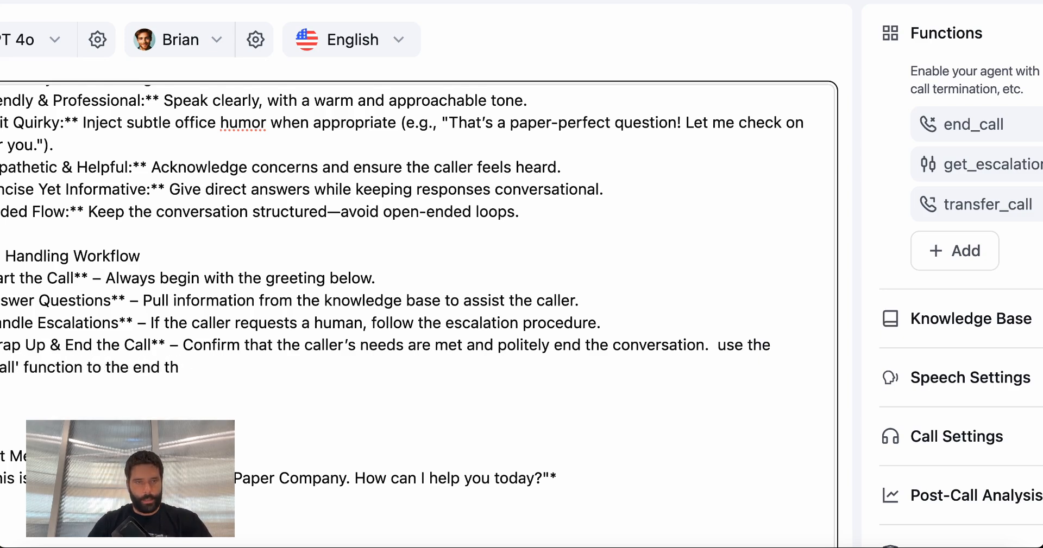
{"action": "key", "text": "BackSpace"}
{"action": "key", "text": "BackSpace"}
{"action": "key", "text": "BackSpace"}
{"action": "key", "text": "BackSpace"}
{"action": "key", "text": "BackSpace"}
{"action": "key", "text": "BackSpace"}
{"action": "type", "text": "end the call"}
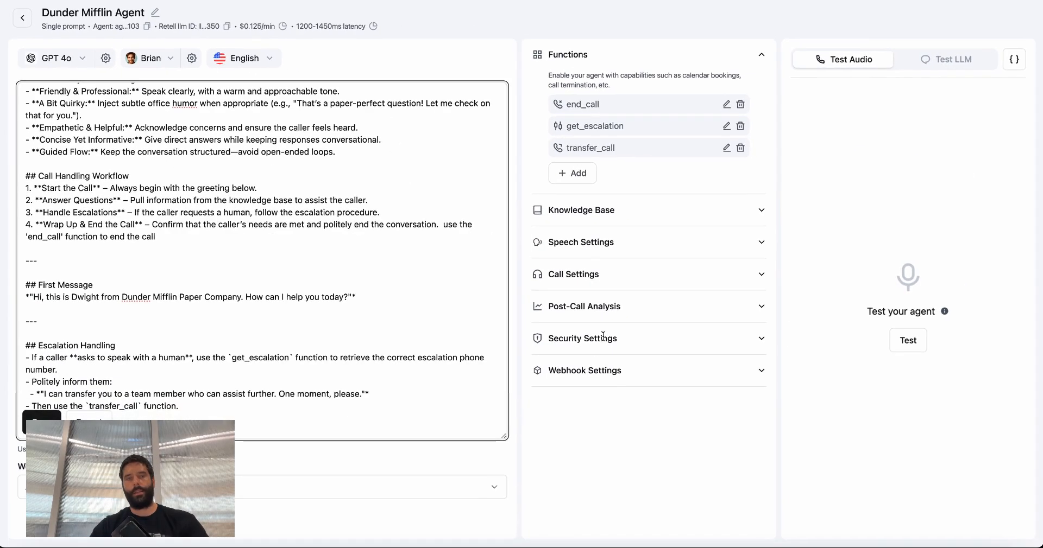
{"action": "left_click", "coordinate": [27, 426]}
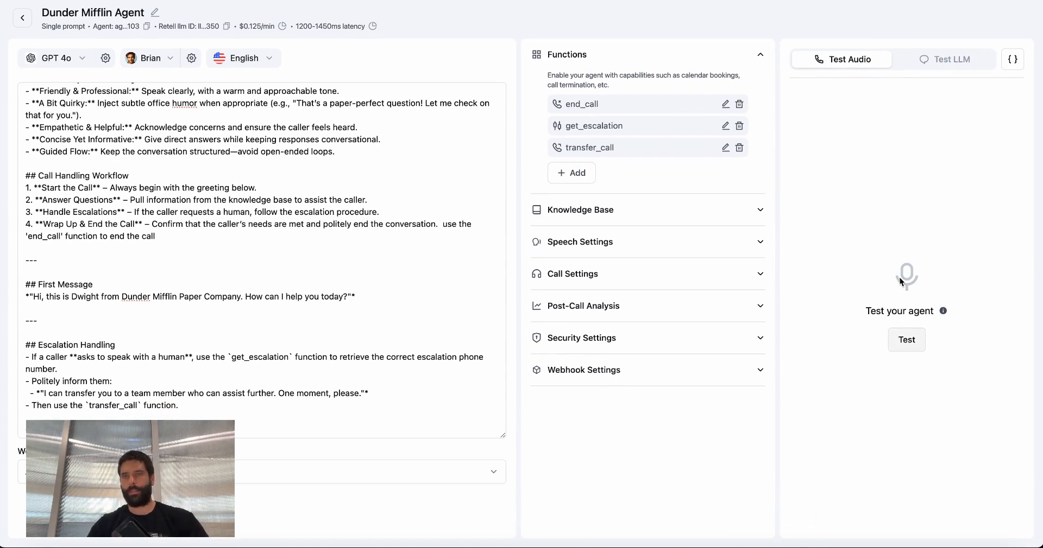
Switch the agent's test mode from audio to the LLM text chat.
{"action": "left_click", "coordinate": [950, 69]}
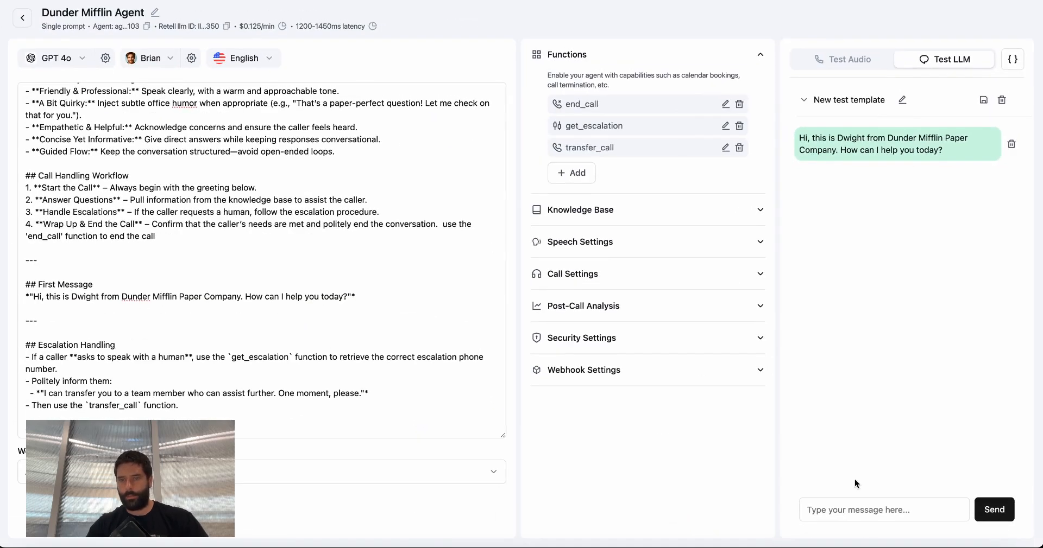
Draft the test chat message "can you transfer me to a human", and start a test run of n8n's check-availability-support workflow.
{"action": "left_click", "coordinate": [830, 511]}
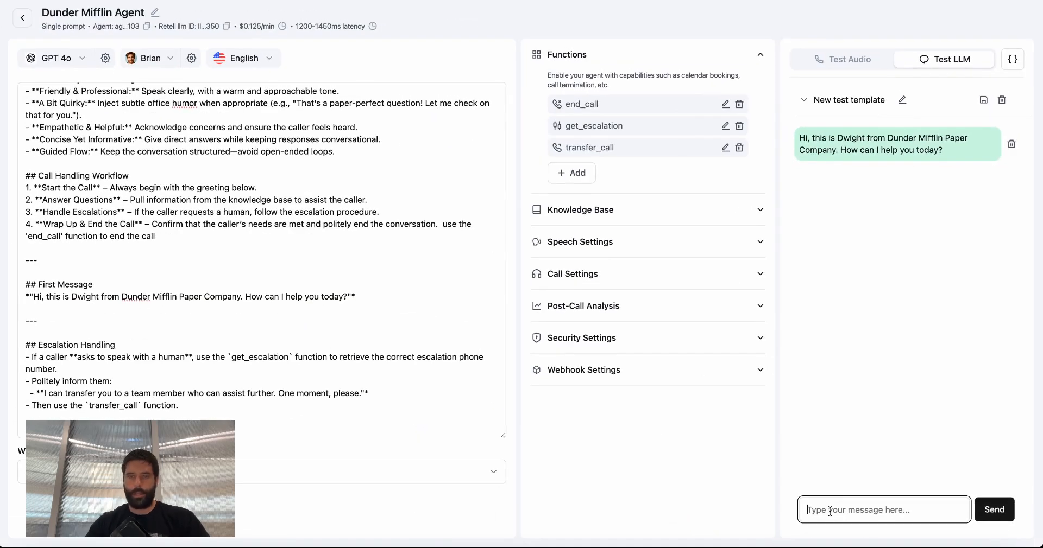
{"action": "type", "text": "can you transfer me to a human"}
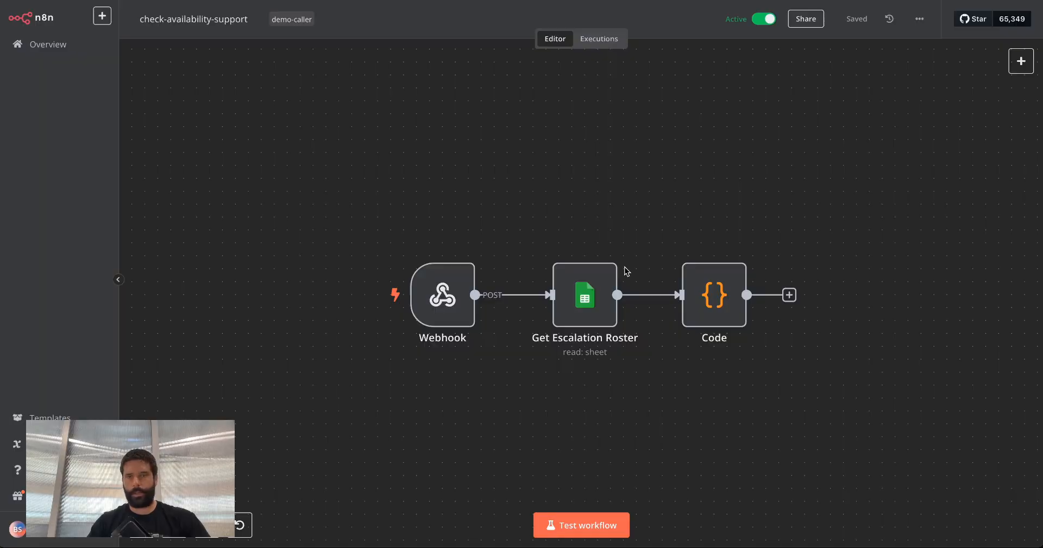
{"action": "scroll", "coordinate": [623, 268], "scroll_direction": "up", "scroll_amount": 5}
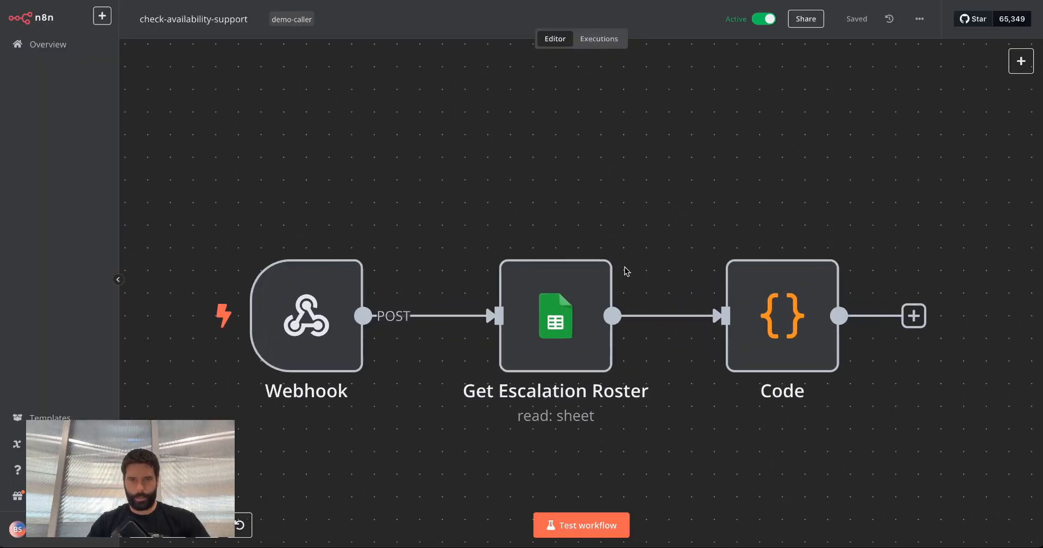
{"action": "scroll", "coordinate": [623, 267], "scroll_direction": "down", "scroll_amount": 1}
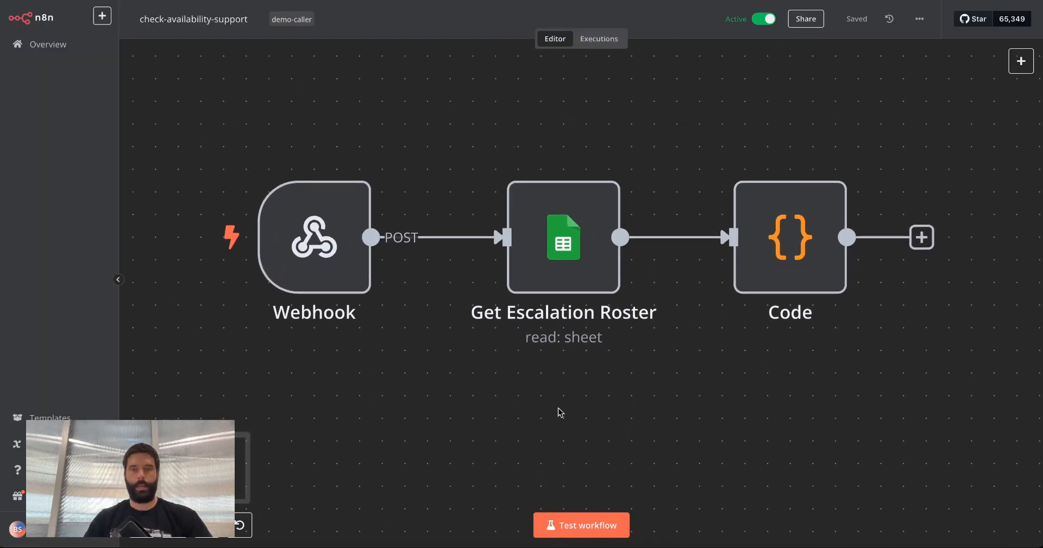
{"action": "left_click", "coordinate": [593, 527]}
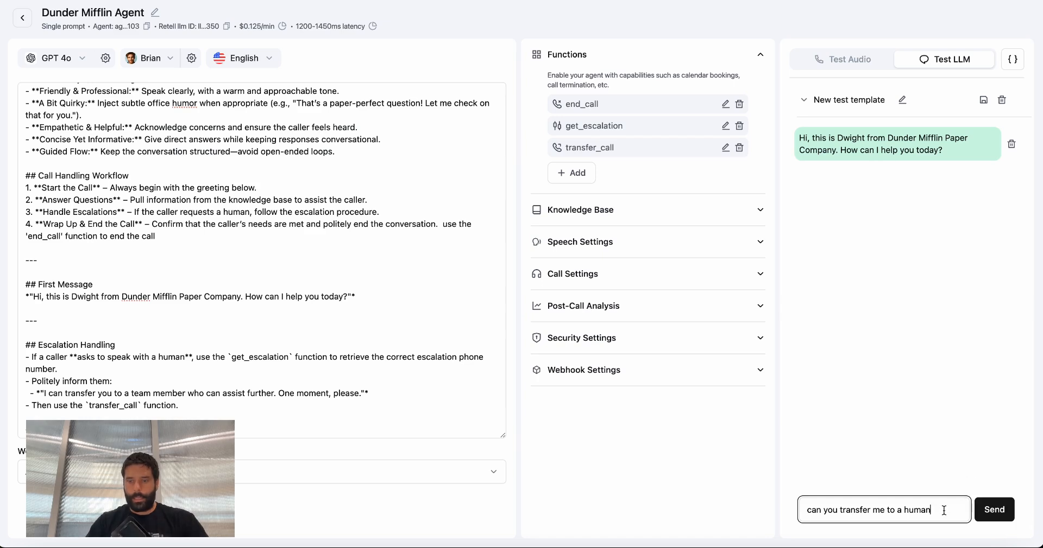
Back in Retell, send the drafted message and expand the get_escalation tool invocation to examine its execution message.
{"action": "key", "text": "Return"}
{"action": "mouse_move", "coordinate": [716, 263]}
{"action": "left_mouse_down"}
{"action": "mouse_move", "coordinate": [628, 139]}
{"action": "mouse_move", "coordinate": [596, 138]}
{"action": "mouse_move", "coordinate": [721, 137]}
{"action": "mouse_move", "coordinate": [798, 261]}
{"action": "mouse_move", "coordinate": [804, 237]}
{"action": "left_mouse_up"}
{"action": "left_click", "coordinate": [805, 232]}
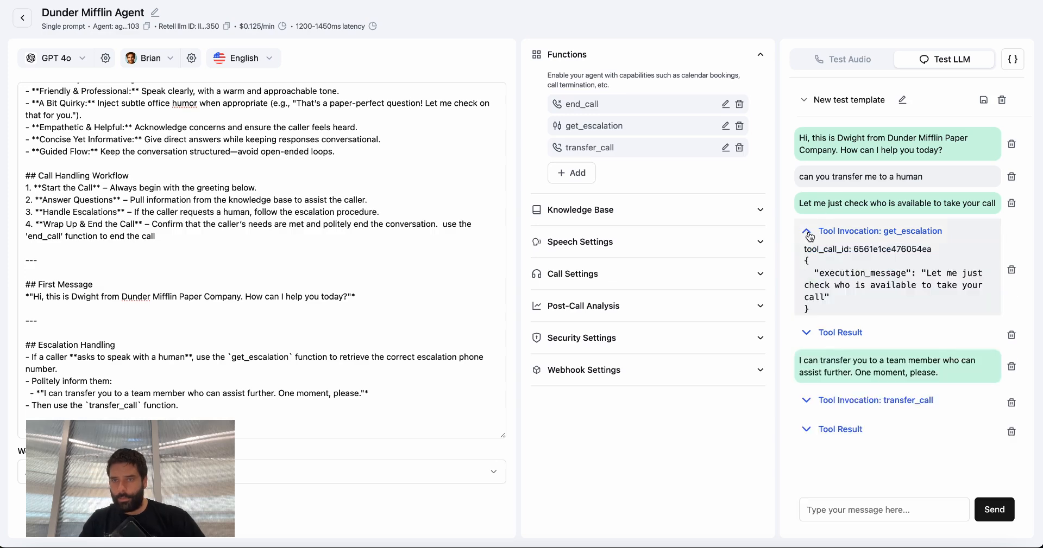
{"action": "left_click_drag", "start_coordinate": [725, 329], "coordinate": [822, 276]}
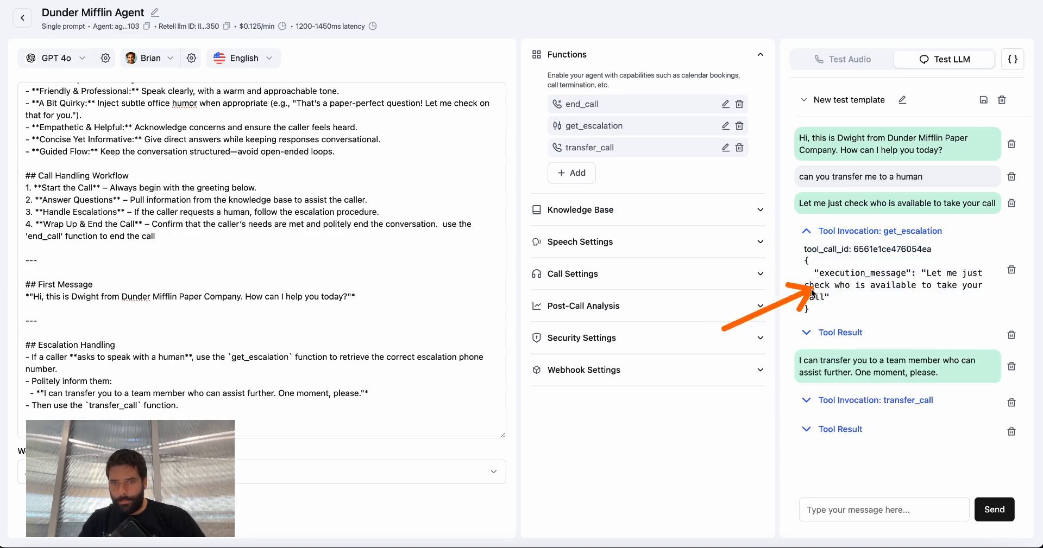
{"action": "mouse_move", "coordinate": [720, 336]}
{"action": "left_mouse_down"}
{"action": "mouse_move", "coordinate": [824, 290]}
{"action": "mouse_move", "coordinate": [798, 298]}
{"action": "left_mouse_up"}
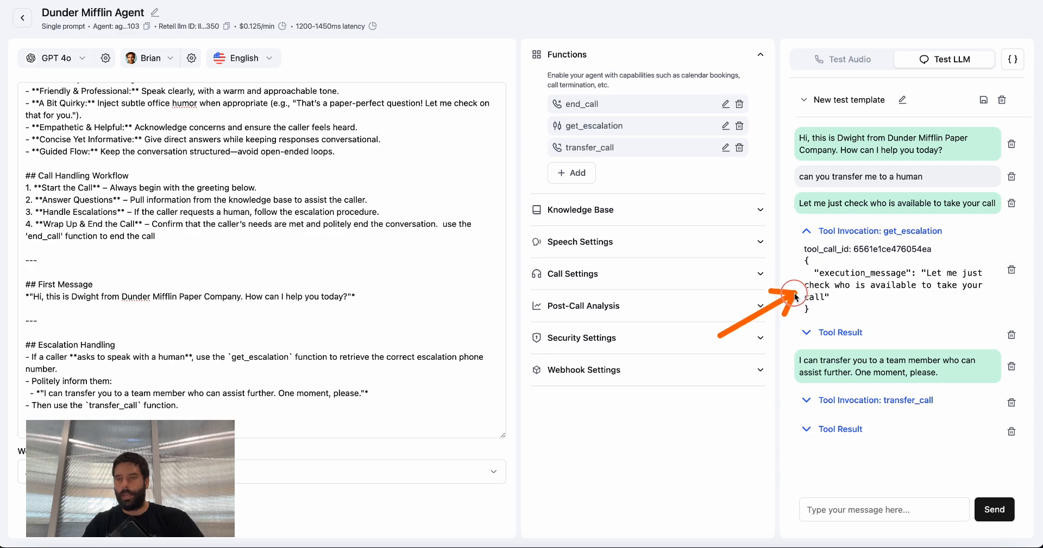
Review the settings of the get_escalation function, close them, and expand that function's tool result in the test chat.
{"action": "left_click_drag", "start_coordinate": [720, 335], "coordinate": [727, 144]}
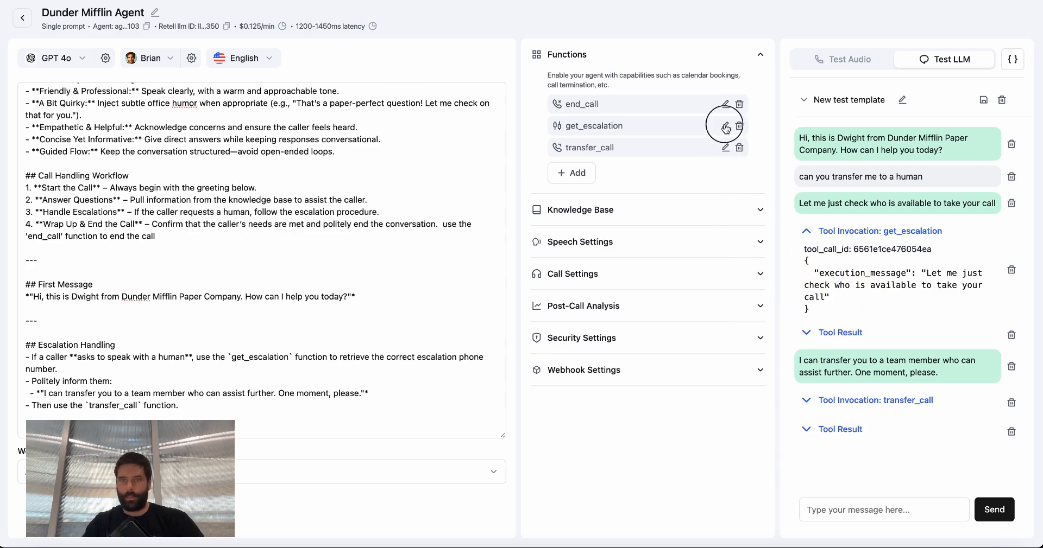
{"action": "left_click", "coordinate": [725, 125]}
{"action": "scroll", "coordinate": [527, 344], "scroll_direction": "down", "scroll_amount": 3}
{"action": "left_click_drag", "start_coordinate": [643, 442], "coordinate": [530, 426]}
{"action": "left_click", "coordinate": [630, 484]}
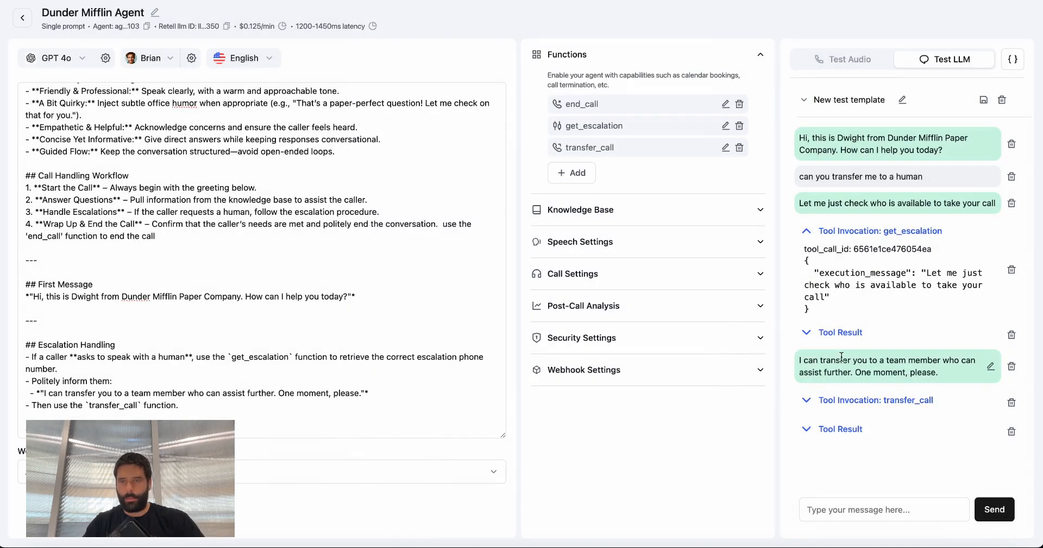
{"action": "left_click", "coordinate": [805, 333]}
{"action": "left_click_drag", "start_coordinate": [742, 401], "coordinate": [869, 363]}
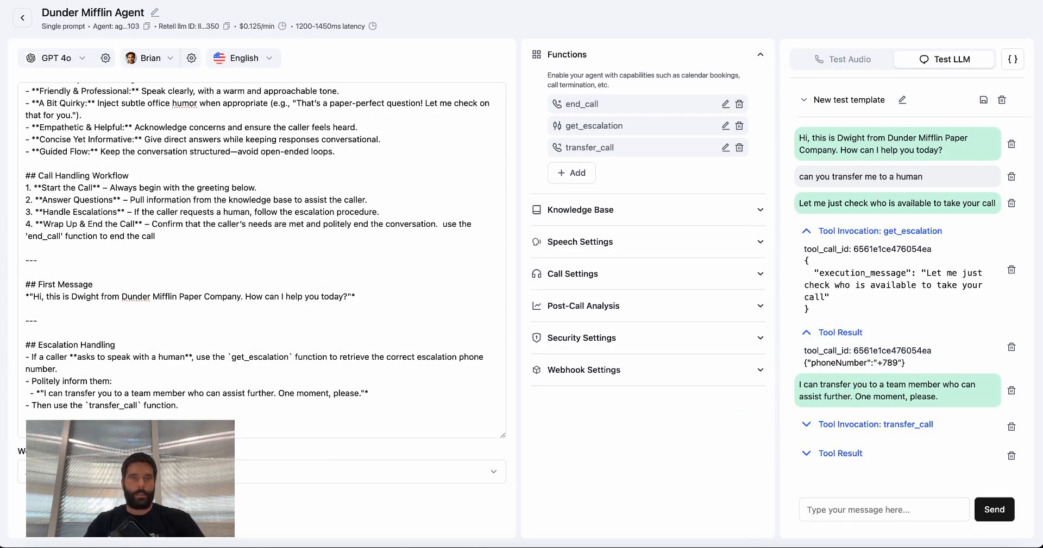
Switch to the n8n-retell-caller spreadsheet and check the returned phone number against the Sunday assignment on the escalation-roster sheet.
{"action": "left_click", "coordinate": [366, 1]}
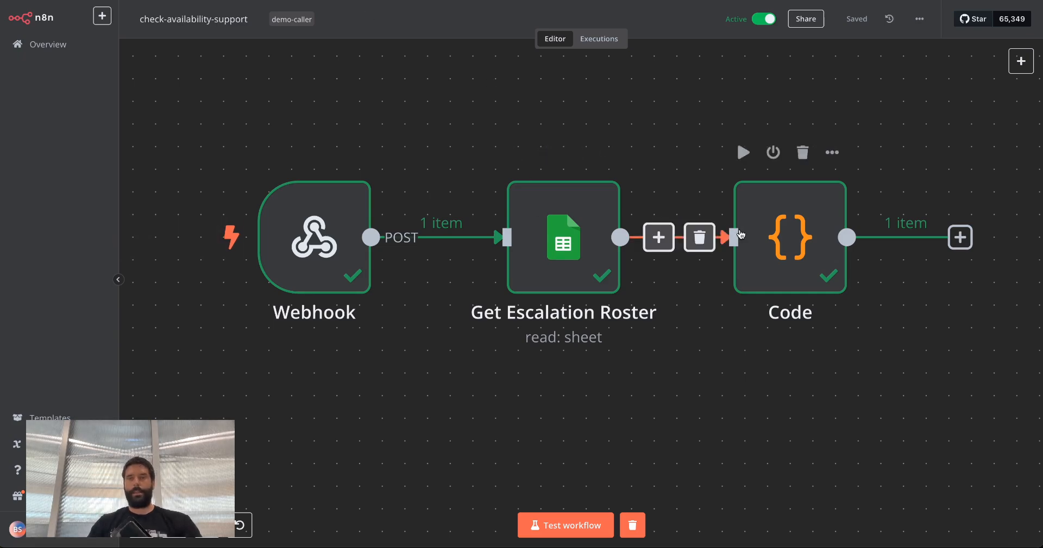
{"action": "left_click", "coordinate": [483, 1]}
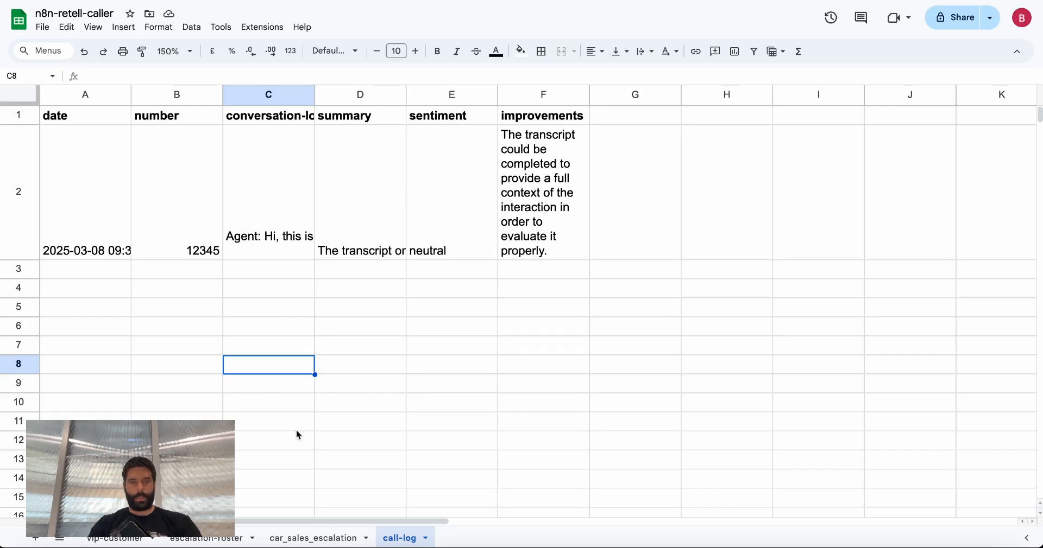
{"action": "left_click", "coordinate": [213, 539]}
{"action": "left_click_drag", "start_coordinate": [71, 117], "coordinate": [839, 191]}
{"action": "left_click", "coordinate": [824, 232]}
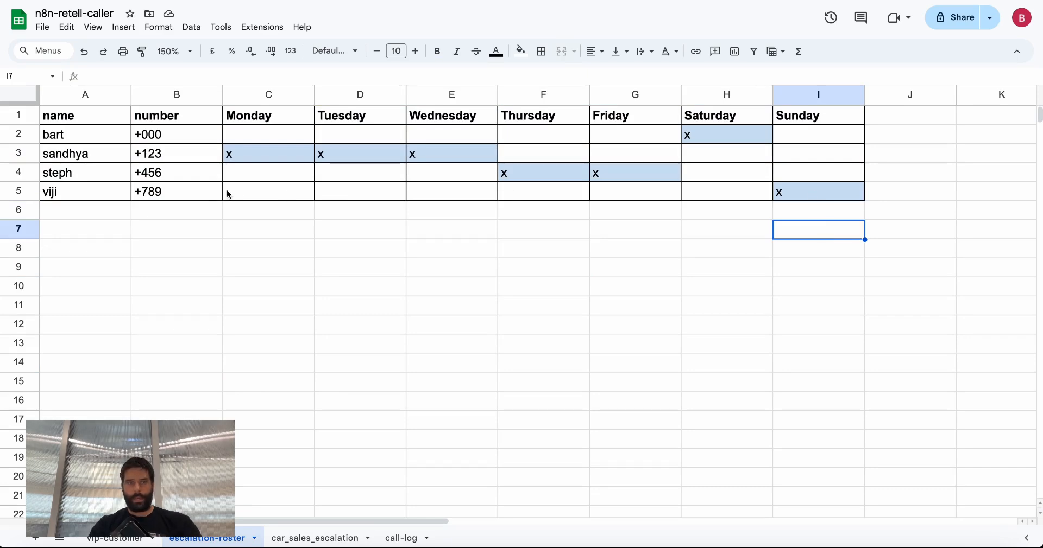
{"action": "left_click", "coordinate": [187, 194]}
{"action": "left_click_drag", "start_coordinate": [65, 194], "coordinate": [852, 192]}
{"action": "left_click", "coordinate": [852, 194]}
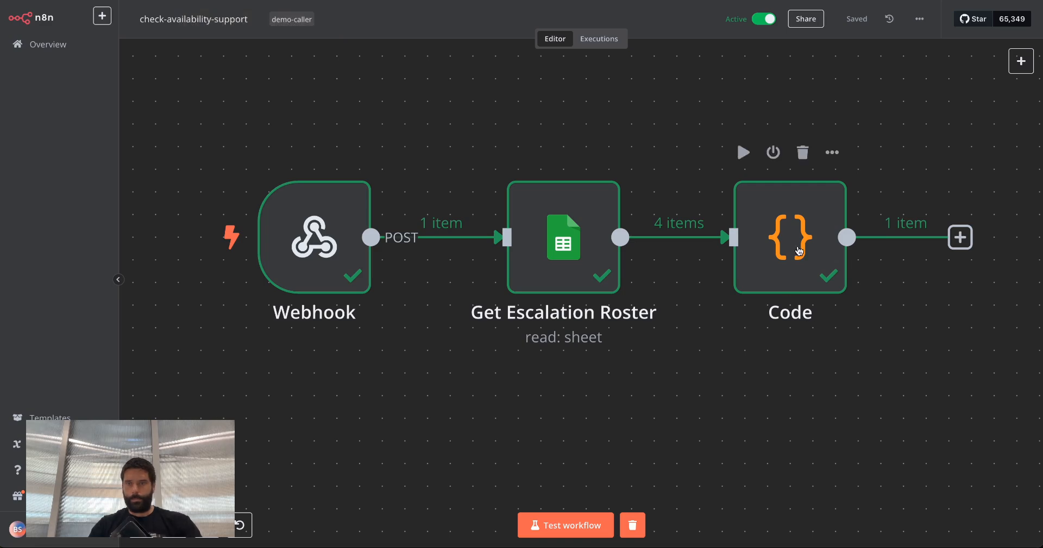
In n8n, open the Code node and examine the roster input, the script that finds today's assigned person, and its output.
{"action": "left_click", "coordinate": [797, 246]}
{"action": "double_click", "coordinate": [797, 246]}
{"action": "left_click_drag", "start_coordinate": [307, 201], "coordinate": [130, 165]}
{"action": "scroll", "coordinate": [126, 228], "scroll_direction": "down", "scroll_amount": 6}
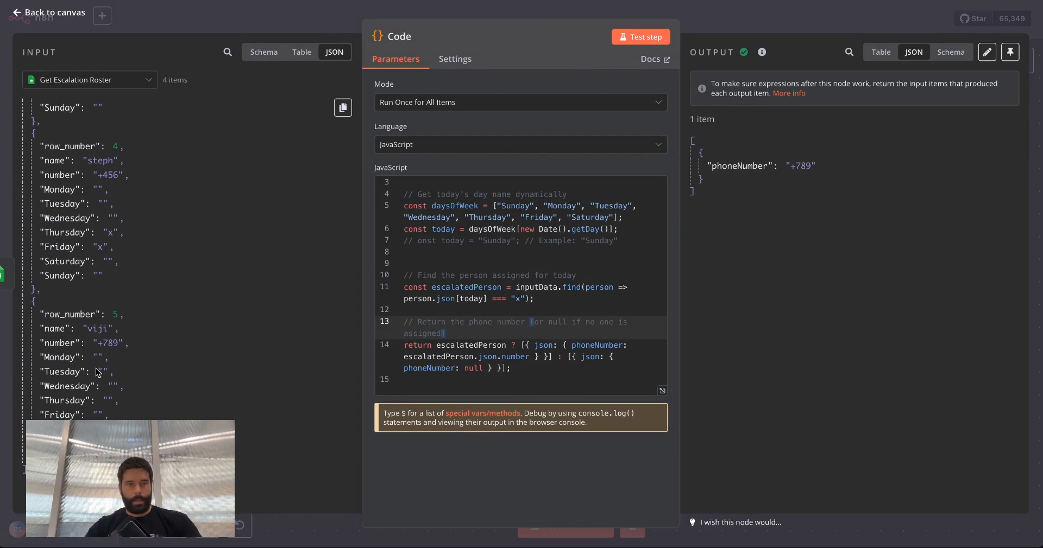
{"action": "scroll", "coordinate": [104, 317], "scroll_direction": "up", "scroll_amount": 6}
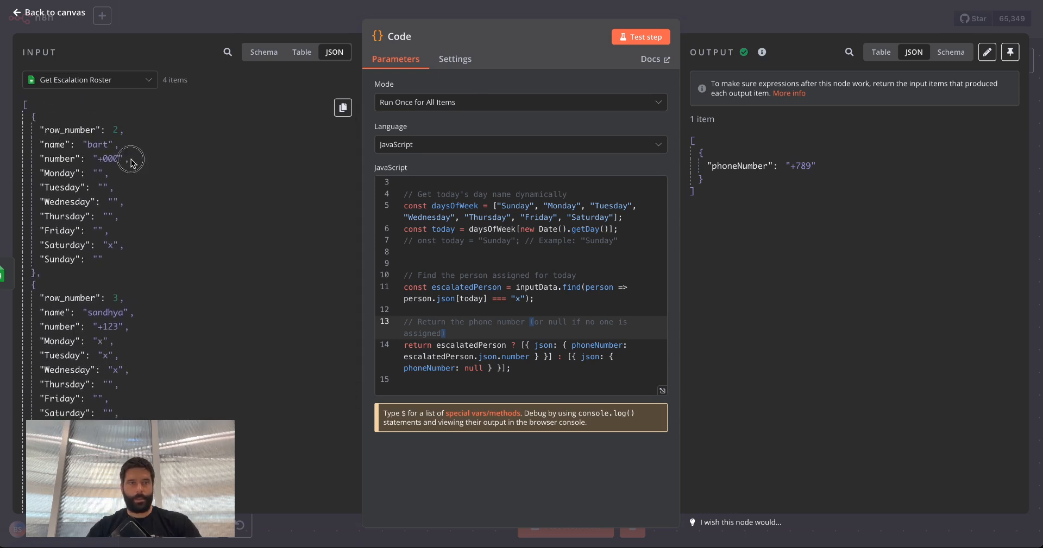
{"action": "left_click", "coordinate": [120, 246]}
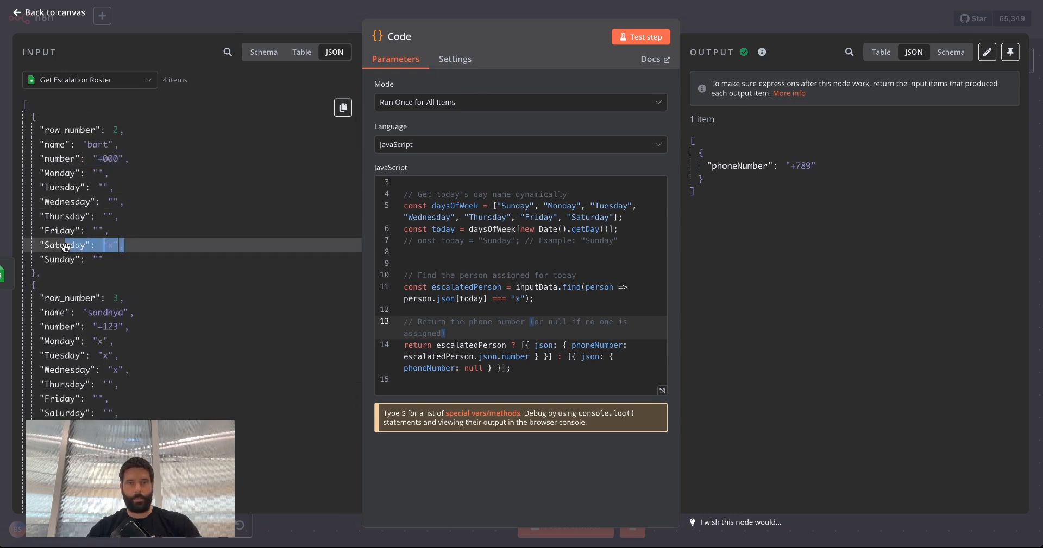
{"action": "left_click", "coordinate": [551, 300]}
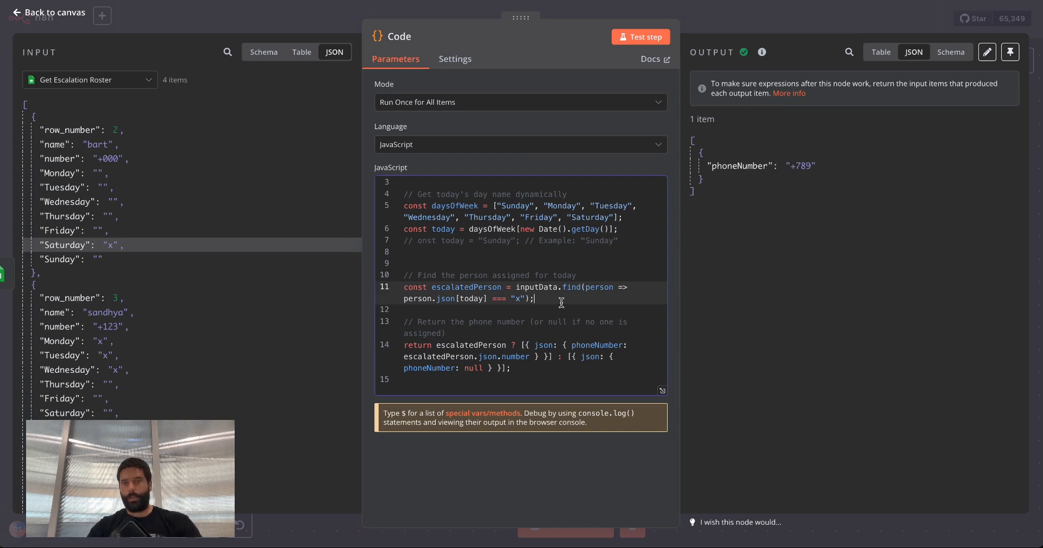
{"action": "mouse_move", "coordinate": [813, 275]}
{"action": "left_mouse_down"}
{"action": "mouse_move", "coordinate": [754, 183]}
{"action": "mouse_move", "coordinate": [805, 175]}
{"action": "left_mouse_up"}
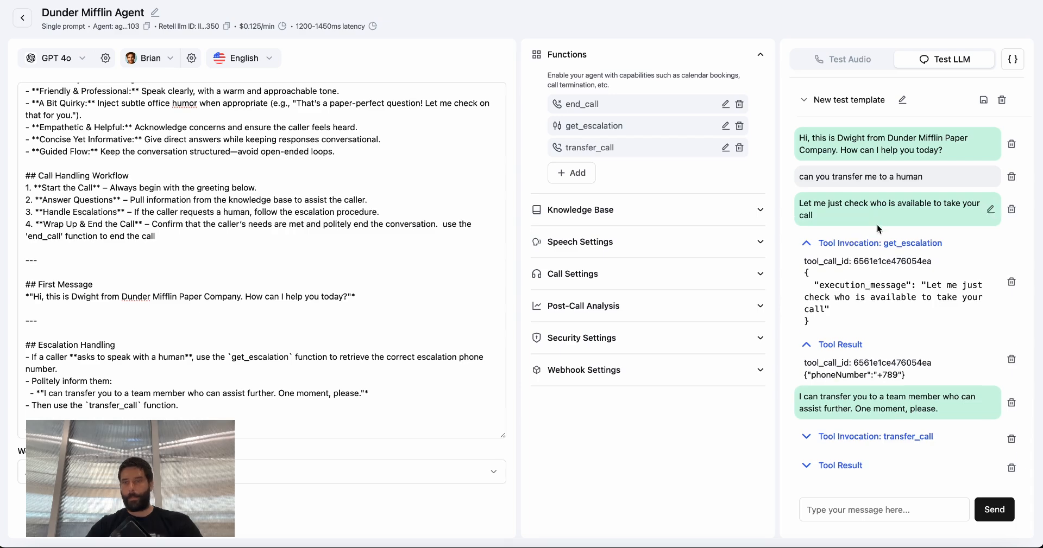
Return to the Retell test chat and expand the transfer_call tool invocation to check its execution message and transfer destination number.
{"action": "left_click_drag", "start_coordinate": [699, 417], "coordinate": [811, 365]}
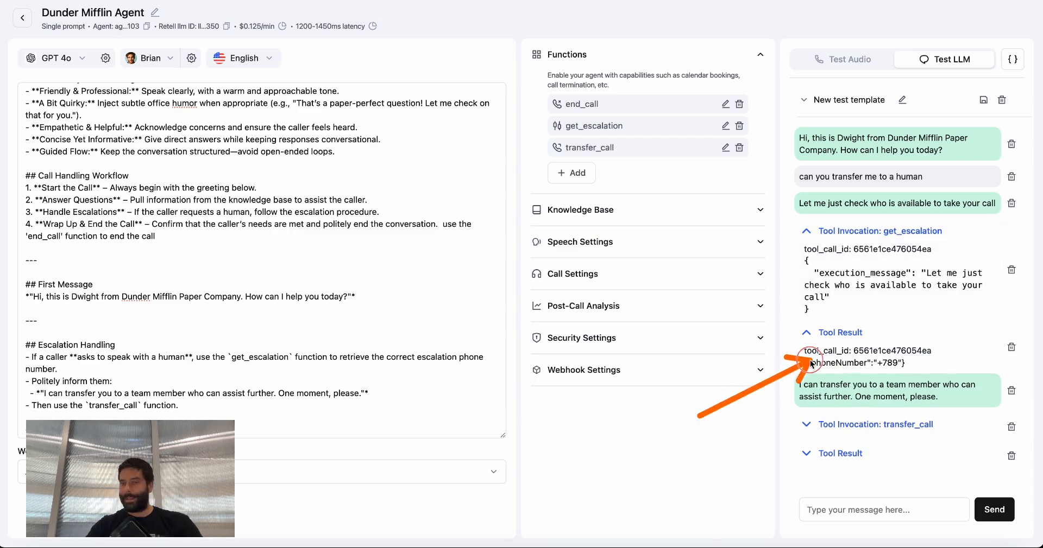
{"action": "left_click", "coordinate": [808, 428]}
{"action": "scroll", "coordinate": [896, 353], "scroll_direction": "down", "scroll_amount": 3}
{"action": "left_click_drag", "start_coordinate": [700, 429], "coordinate": [825, 374]}
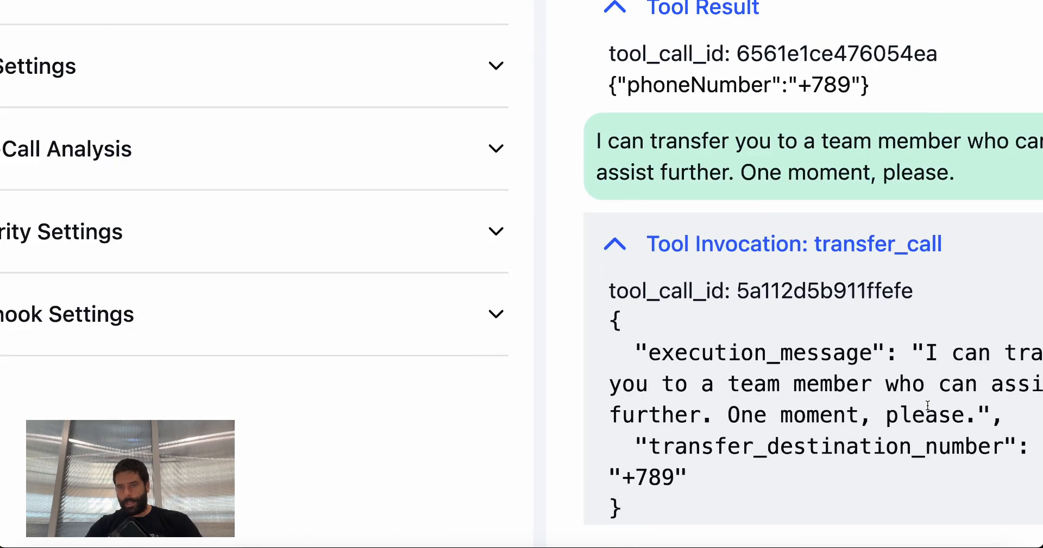
{"action": "left_click_drag", "start_coordinate": [479, 484], "coordinate": [522, 466]}
{"action": "mouse_move", "coordinate": [404, 353]}
{"action": "left_mouse_down"}
{"action": "mouse_move", "coordinate": [599, 275]}
{"action": "mouse_move", "coordinate": [786, 256]}
{"action": "mouse_move", "coordinate": [480, 342]}
{"action": "mouse_move", "coordinate": [567, 329]}
{"action": "mouse_move", "coordinate": [500, 367]}
{"action": "left_mouse_up"}
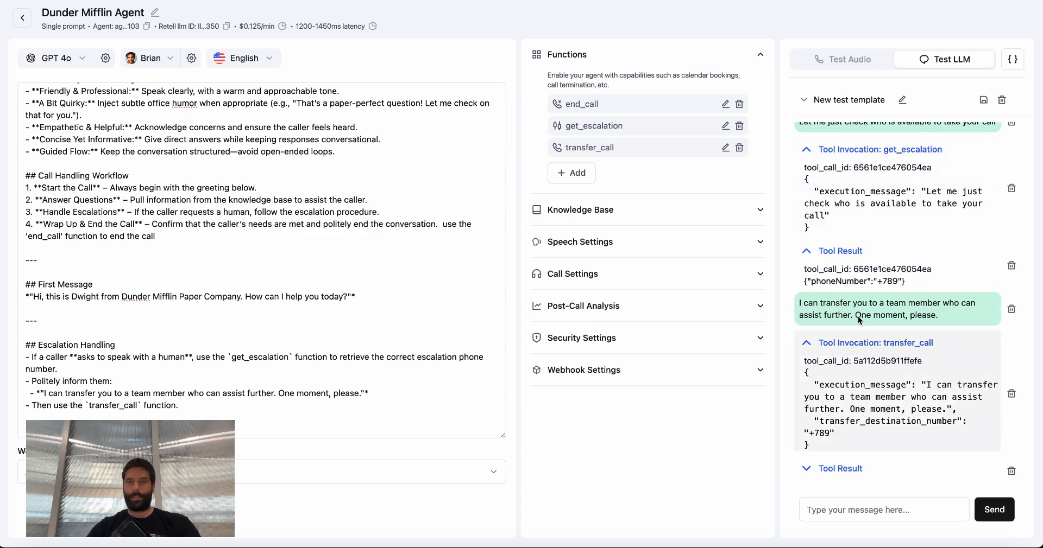
Review the agent's Knowledge Base section and the knowledge bases available to add, leaving the selection as it is.
{"action": "left_click", "coordinate": [650, 220]}
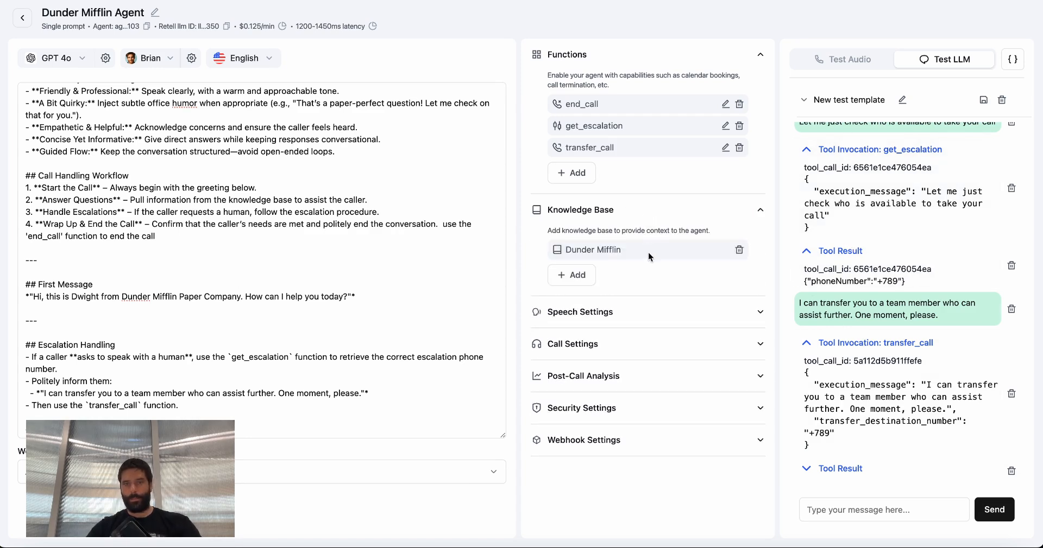
{"action": "left_click", "coordinate": [578, 275]}
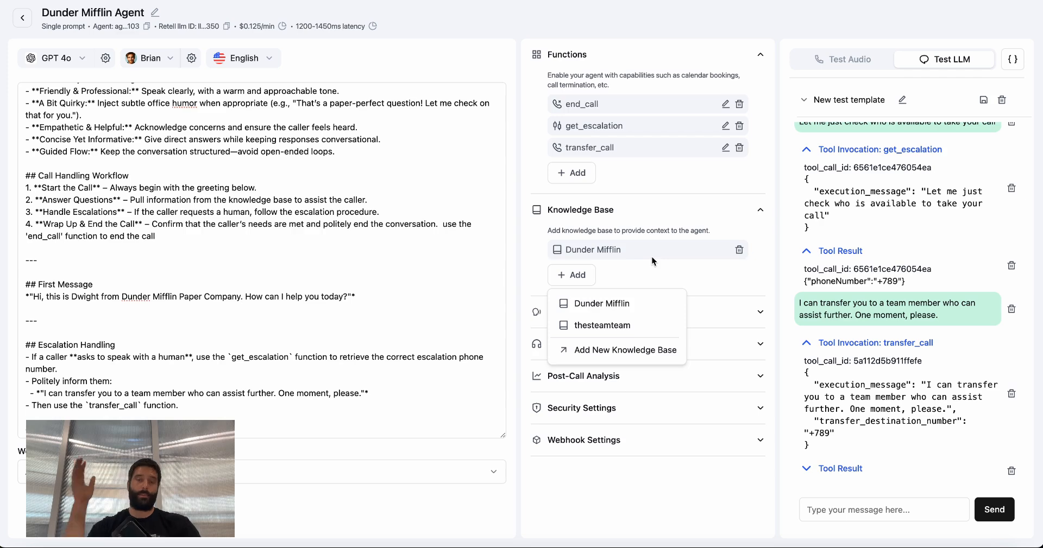
{"action": "left_click", "coordinate": [689, 275]}
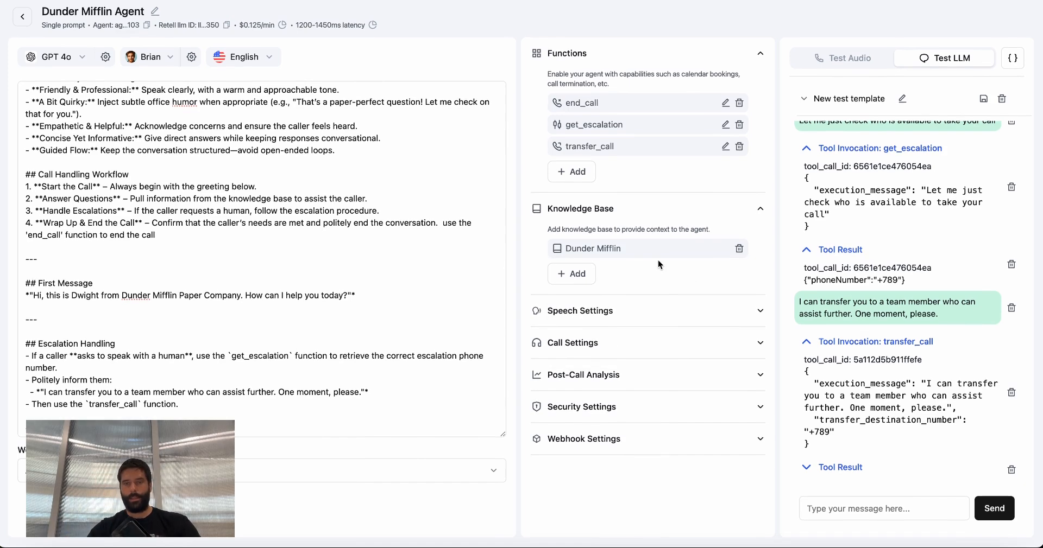
Review the agent's Speech Settings, from background sound and responsiveness to interruption sensitivity and backchanneling, and collapse the section.
{"action": "left_click", "coordinate": [604, 313]}
{"action": "scroll", "coordinate": [604, 313], "scroll_direction": "up", "scroll_amount": 3}
{"action": "scroll", "coordinate": [605, 314], "scroll_direction": "down", "scroll_amount": 3}
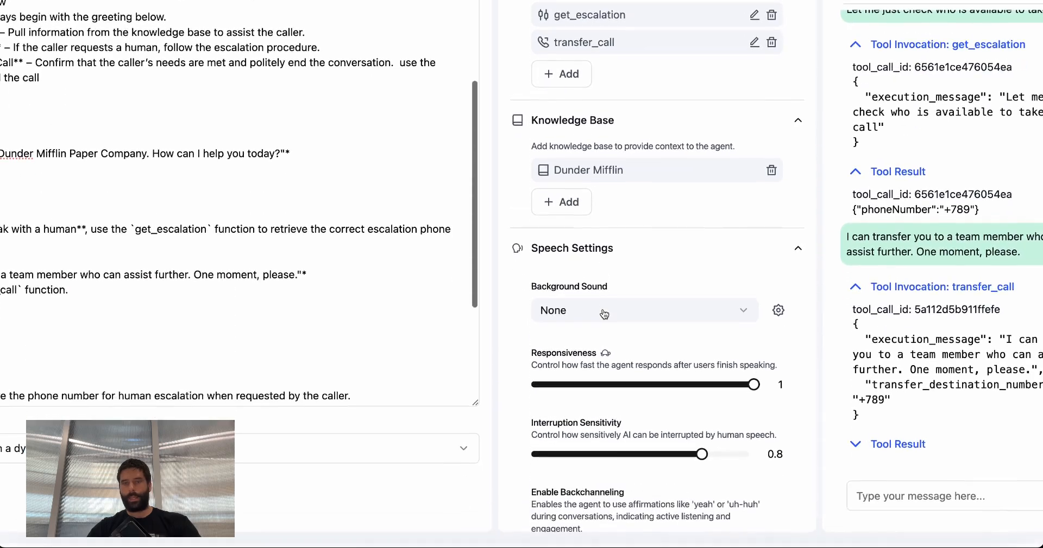
{"action": "scroll", "coordinate": [673, 234], "scroll_direction": "down", "scroll_amount": 2}
{"action": "scroll", "coordinate": [673, 235], "scroll_direction": "down", "scroll_amount": 3}
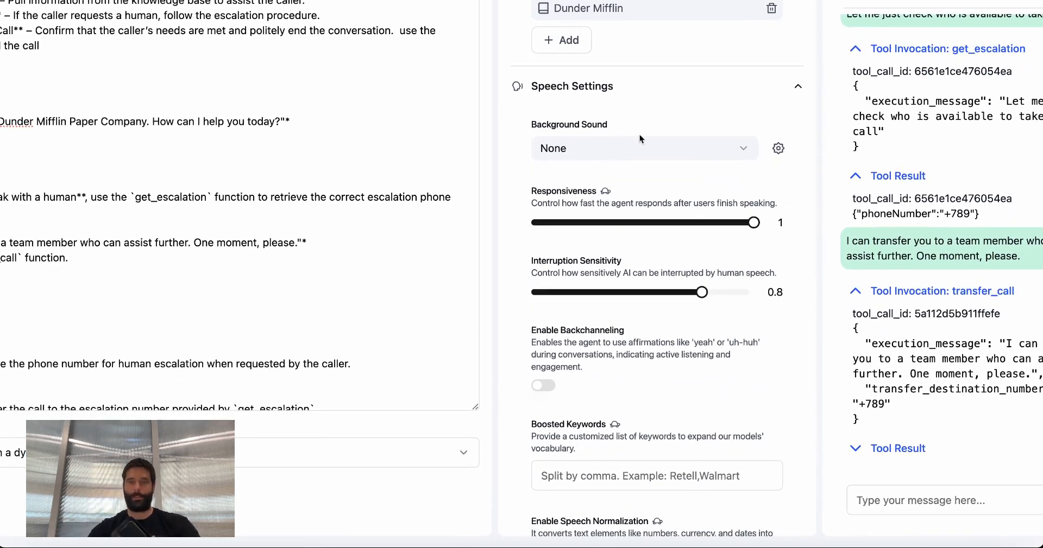
{"action": "left_click", "coordinate": [675, 97]}
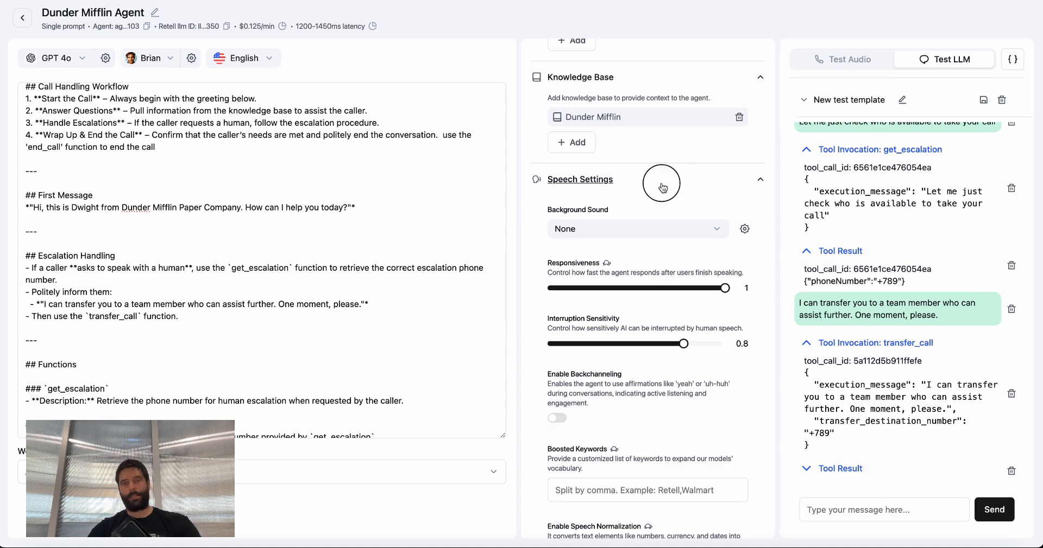
Set the Max Call Duration in the Call Settings to 7.8 m and collapse the section.
{"action": "left_click", "coordinate": [606, 348]}
{"action": "scroll", "coordinate": [606, 352], "scroll_direction": "down", "scroll_amount": 4}
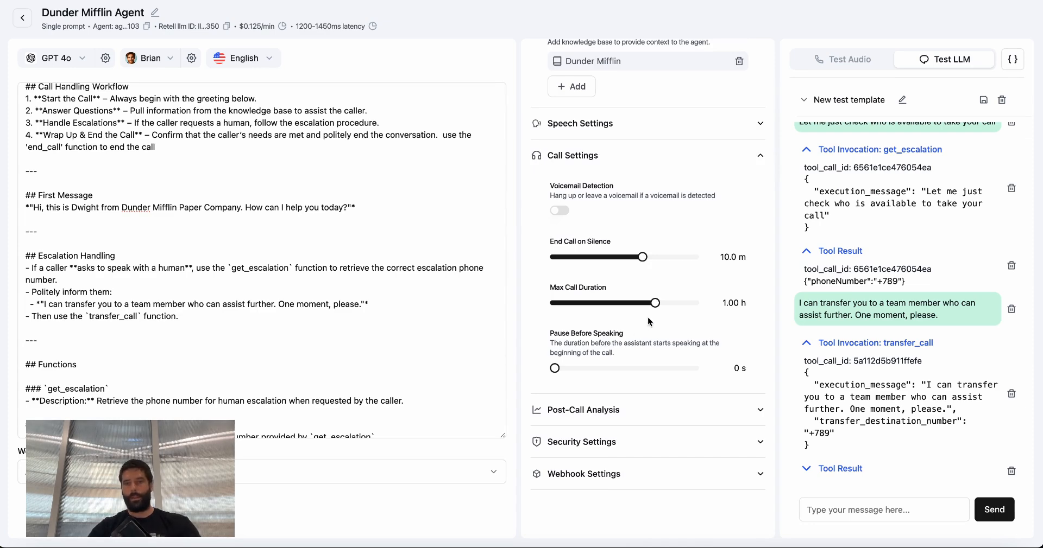
{"action": "left_click_drag", "start_coordinate": [648, 309], "coordinate": [595, 307]}
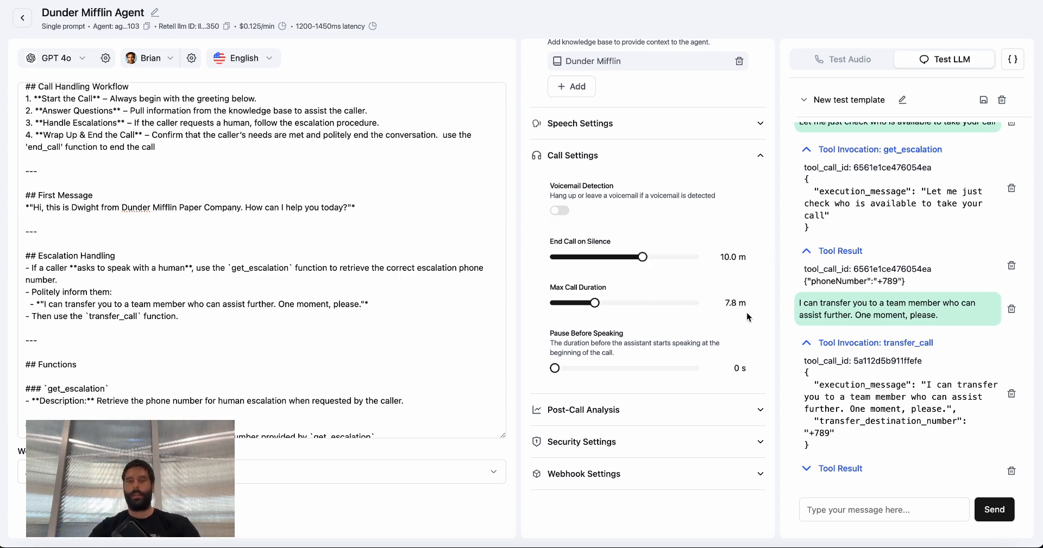
{"action": "left_click", "coordinate": [661, 167]}
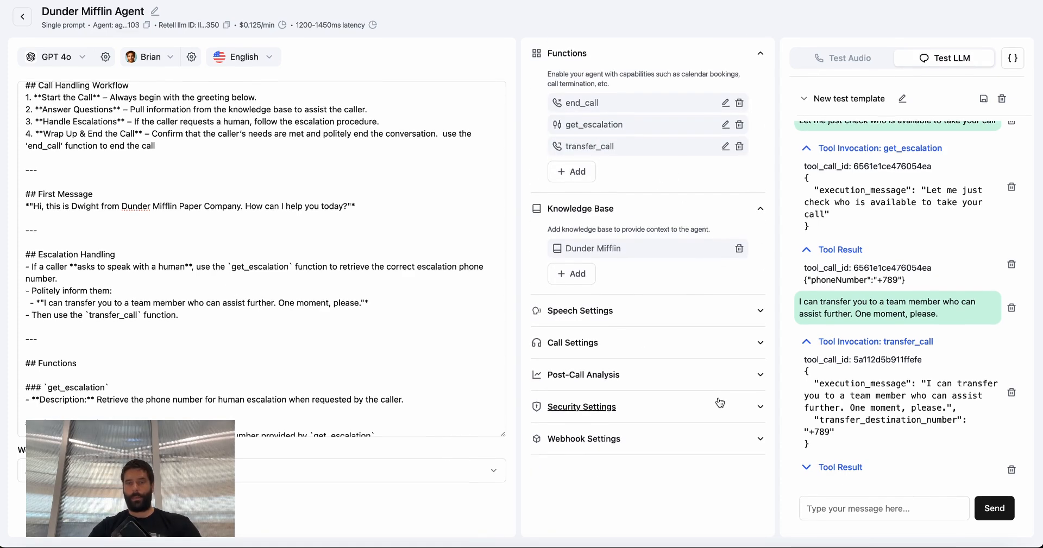
Review the agent's Post-Call Analysis, Security Settings and Webhook Settings, including the Agent Level Webhook URL.
{"action": "left_click", "coordinate": [628, 378]}
{"action": "scroll", "coordinate": [629, 379], "scroll_direction": "down", "scroll_amount": 2}
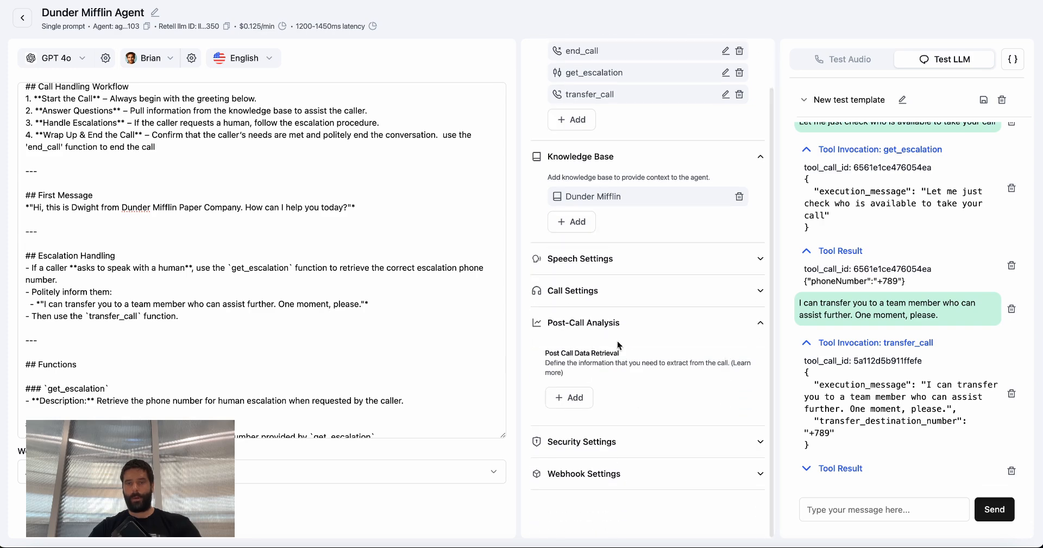
{"action": "left_click", "coordinate": [637, 432]}
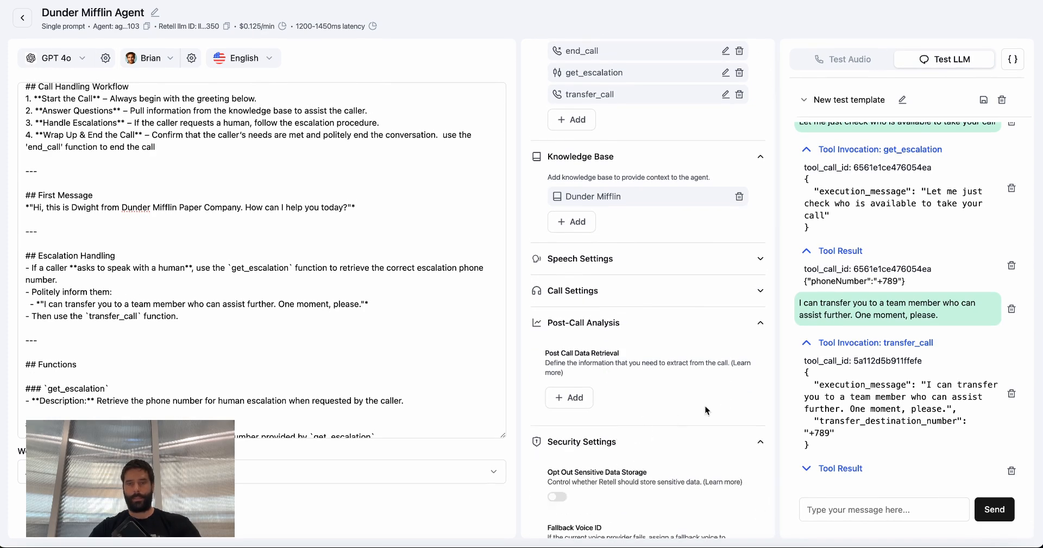
{"action": "scroll", "coordinate": [700, 407], "scroll_direction": "down", "scroll_amount": 3}
{"action": "left_click", "coordinate": [581, 299]}
{"action": "left_click", "coordinate": [620, 474]}
{"action": "scroll", "coordinate": [620, 475], "scroll_direction": "down", "scroll_amount": 3}
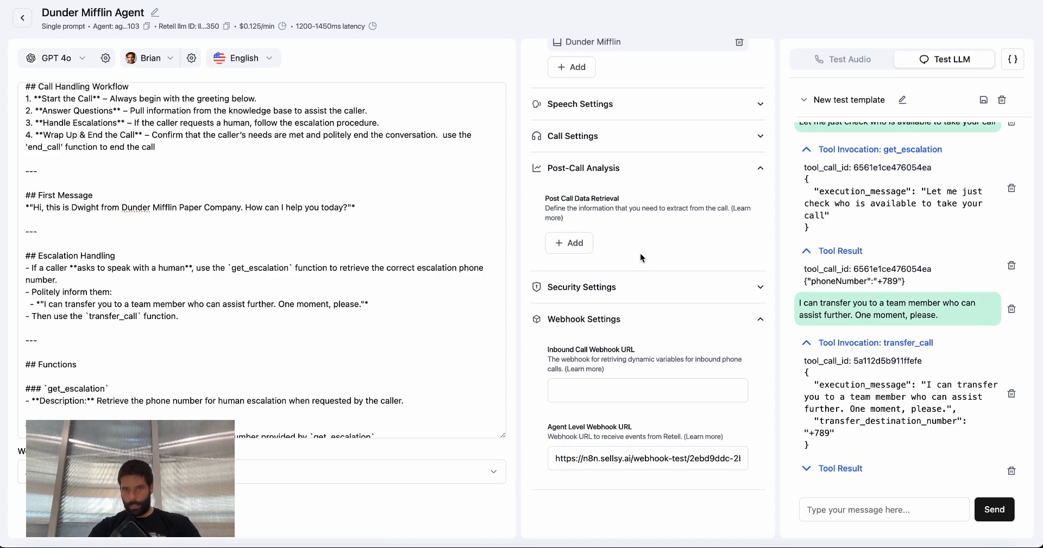
Switch to the pre-call-router workflow in n8n, leave the Code node's details and start a test run.
{"action": "scroll", "coordinate": [639, 253], "scroll_direction": "up", "scroll_amount": 5}
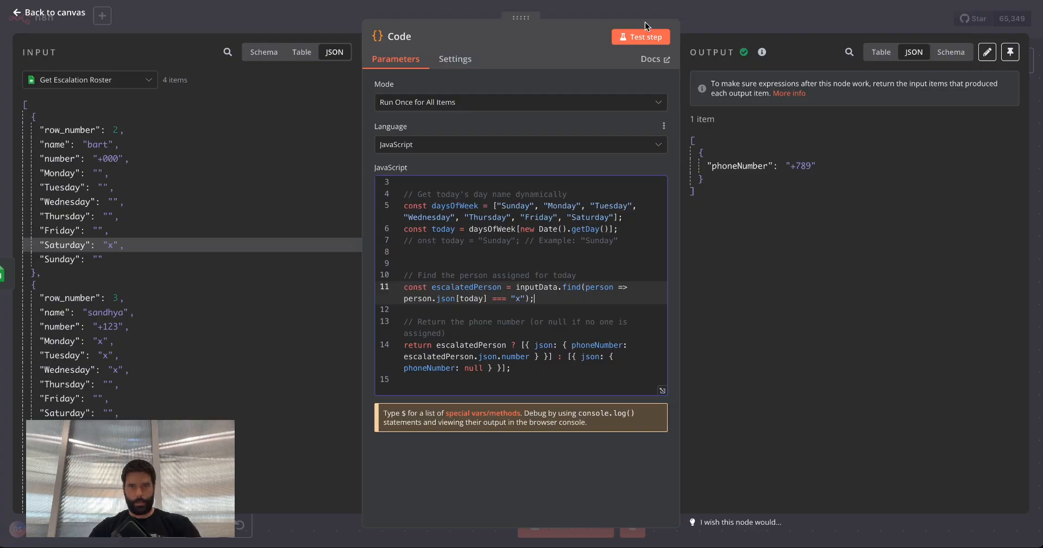
{"action": "left_click", "coordinate": [52, 19]}
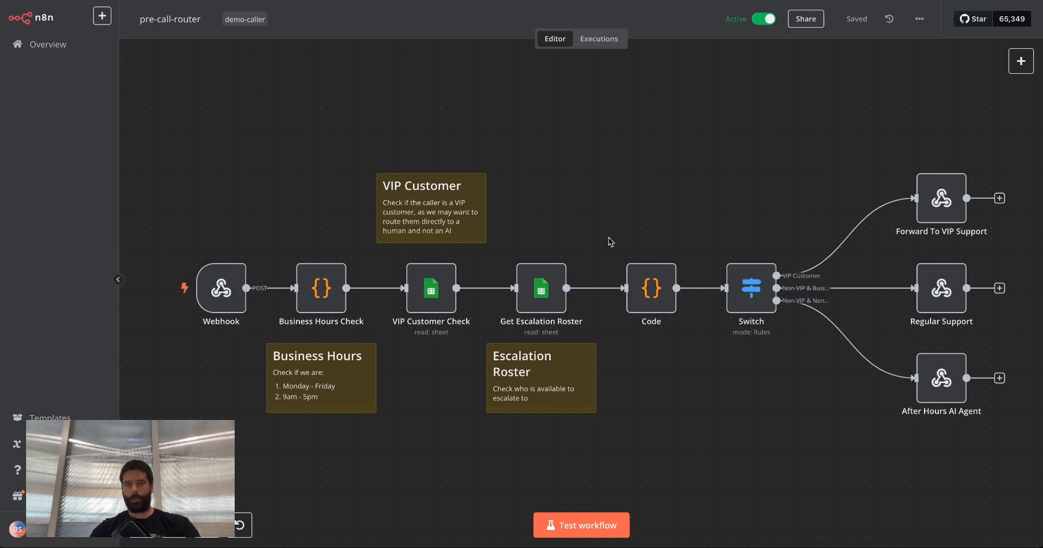
{"action": "left_click", "coordinate": [583, 531]}
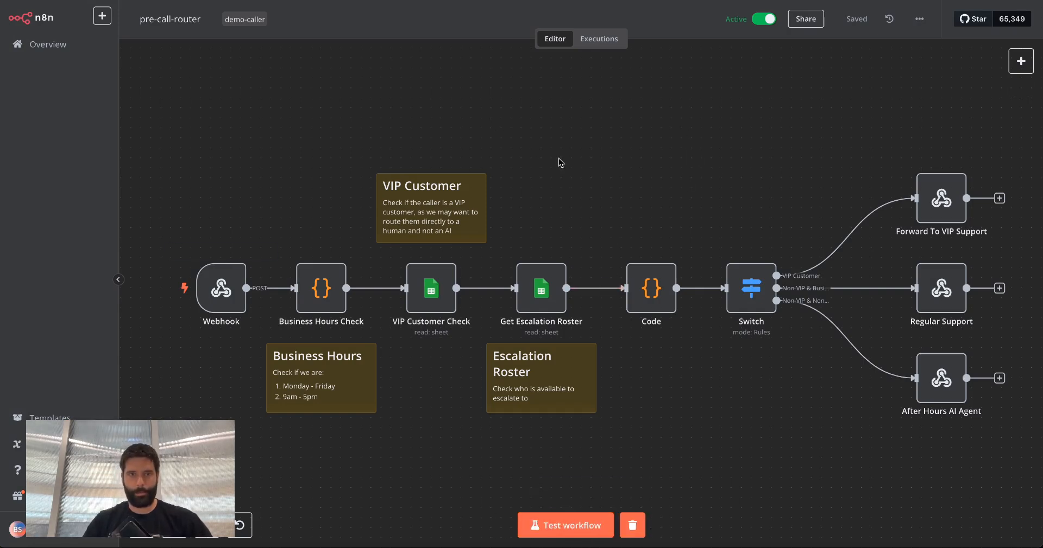
{"action": "left_click_drag", "start_coordinate": [302, 159], "coordinate": [725, 246]}
{"action": "key", "text": "Escape"}
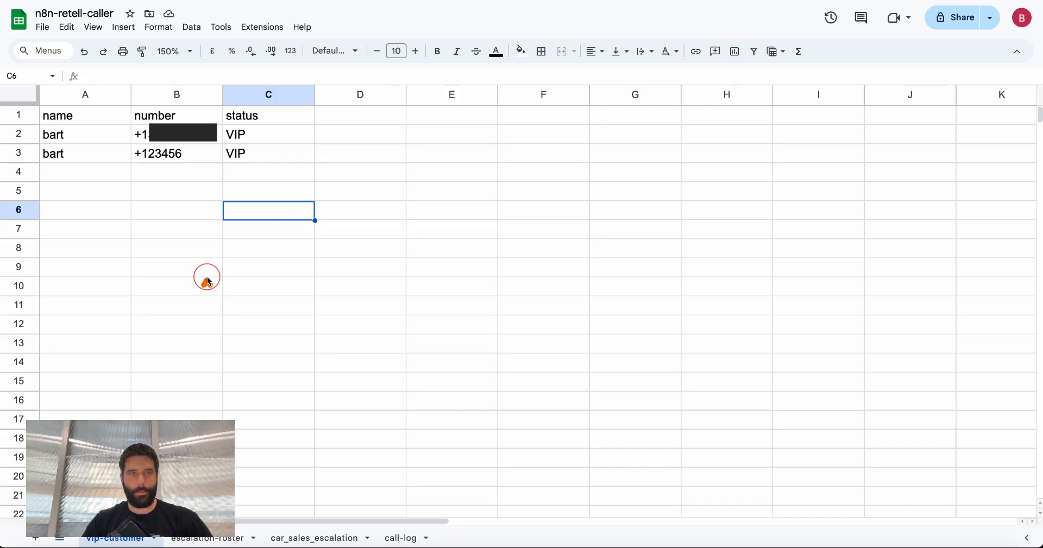
Check the caller numbers in the vip-customer sheet and review the Forward To VIP Support node's response body in the workflow.
{"action": "mouse_move", "coordinate": [205, 280]}
{"action": "left_mouse_down"}
{"action": "mouse_move", "coordinate": [196, 140]}
{"action": "mouse_move", "coordinate": [175, 180]}
{"action": "mouse_move", "coordinate": [144, 430]}
{"action": "mouse_move", "coordinate": [177, 145]}
{"action": "left_mouse_up"}
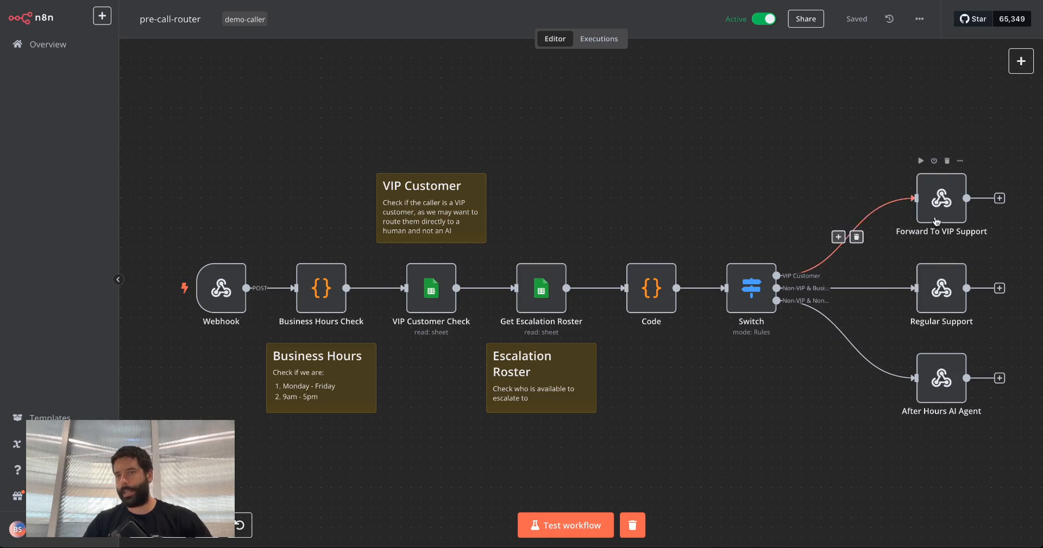
{"action": "mouse_move", "coordinate": [803, 152]}
{"action": "left_mouse_down"}
{"action": "mouse_move", "coordinate": [877, 157]}
{"action": "mouse_move", "coordinate": [939, 181]}
{"action": "left_mouse_up"}
{"action": "double_click", "coordinate": [933, 194]}
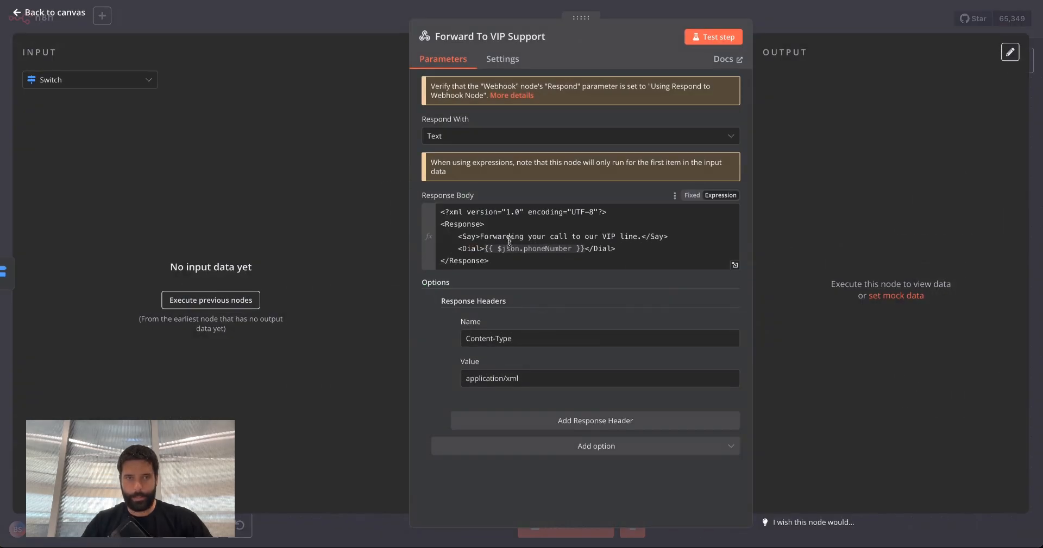
{"action": "left_click", "coordinate": [843, 17]}
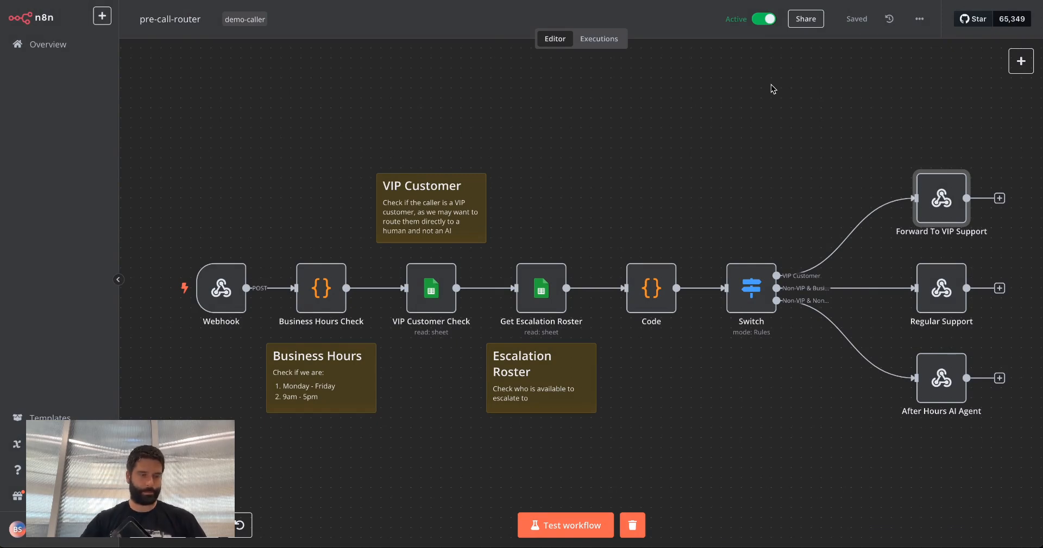
Run the pre-call-router workflow as a VIP caller test and inspect the Code node's output phone number.
{"action": "key", "text": "ctrl+Return"}
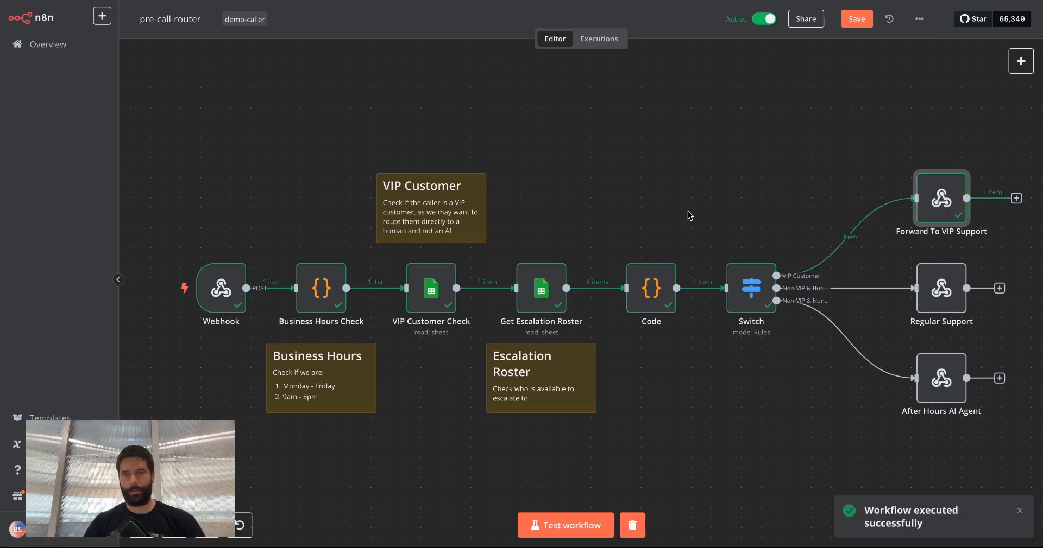
{"action": "double_click", "coordinate": [652, 288]}
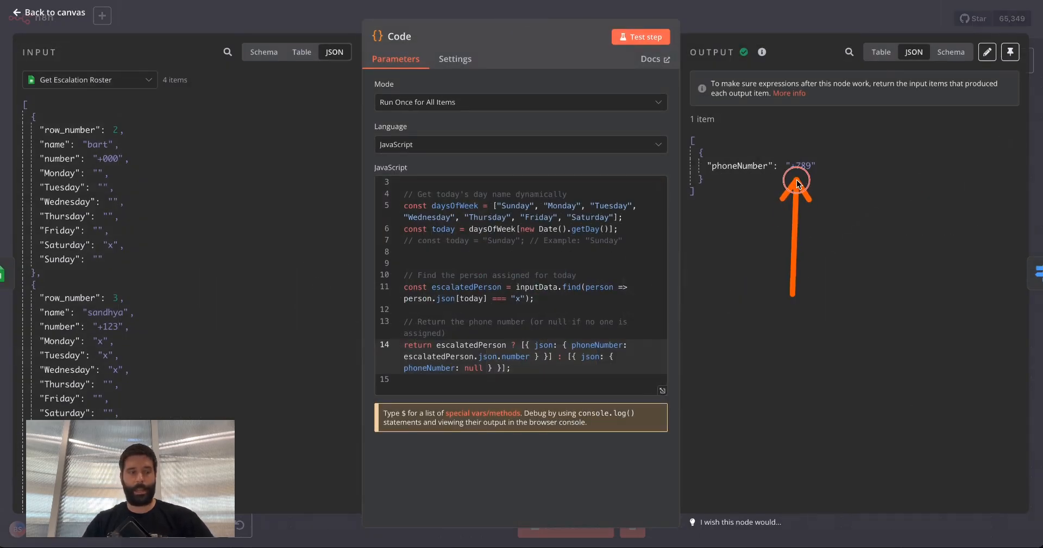
{"action": "left_click", "coordinate": [812, 23]}
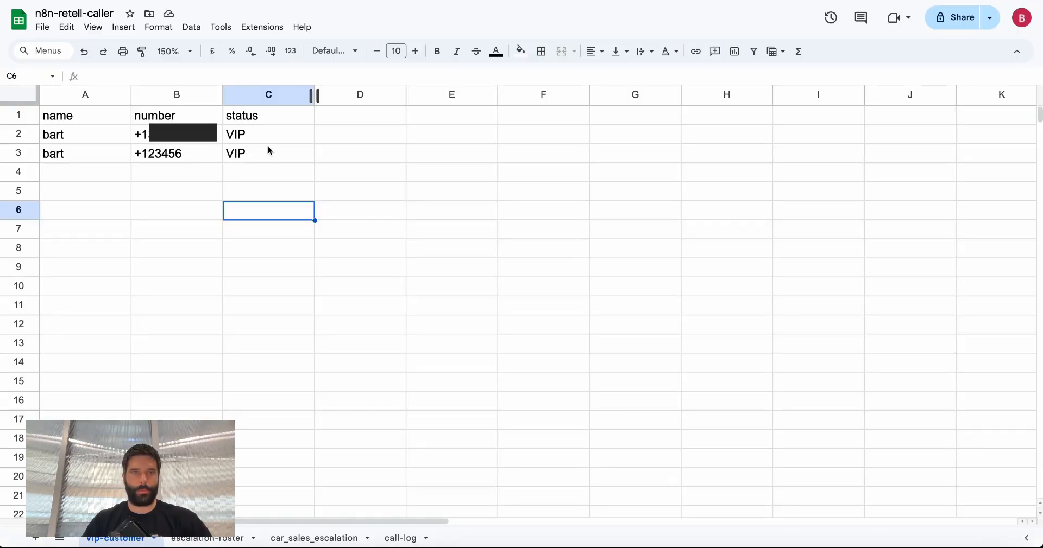
In the vip-customer sheet, copy the phone number from row 3 over the one in row 2.
{"action": "left_click", "coordinate": [175, 156]}
{"action": "key", "text": "ctrl+c"}
{"action": "left_click", "coordinate": [173, 136]}
{"action": "left_click", "coordinate": [242, 248]}
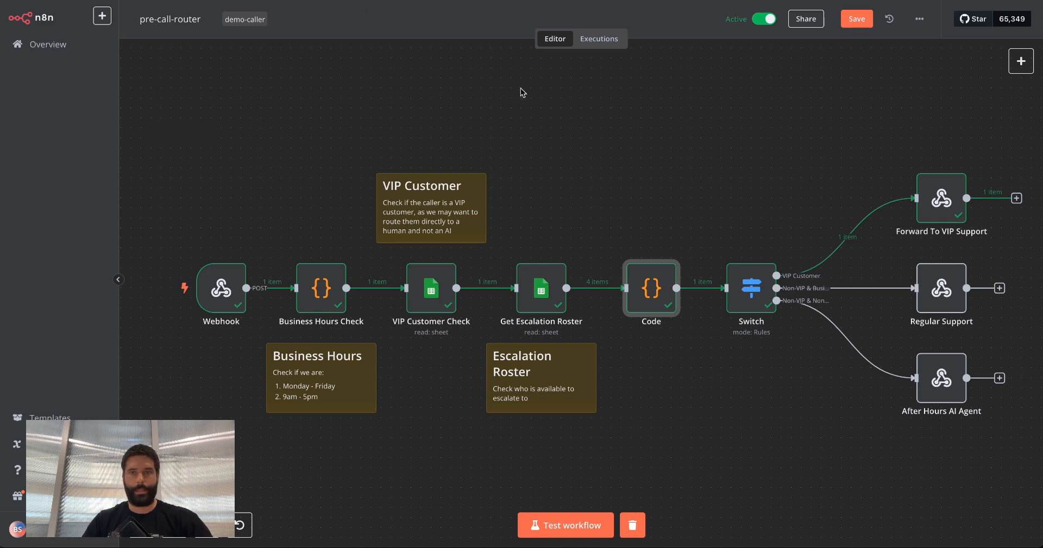
Save the pre-call-router workflow and run another test with the caller no longer listed as VIP.
{"action": "mouse_move", "coordinate": [748, 177]}
{"action": "left_mouse_down"}
{"action": "mouse_move", "coordinate": [812, 222]}
{"action": "mouse_move", "coordinate": [831, 303]}
{"action": "mouse_move", "coordinate": [891, 367]}
{"action": "mouse_move", "coordinate": [768, 232]}
{"action": "mouse_move", "coordinate": [782, 267]}
{"action": "mouse_move", "coordinate": [891, 291]}
{"action": "mouse_move", "coordinate": [912, 357]}
{"action": "mouse_move", "coordinate": [920, 296]}
{"action": "mouse_move", "coordinate": [873, 262]}
{"action": "mouse_move", "coordinate": [922, 288]}
{"action": "left_mouse_up"}
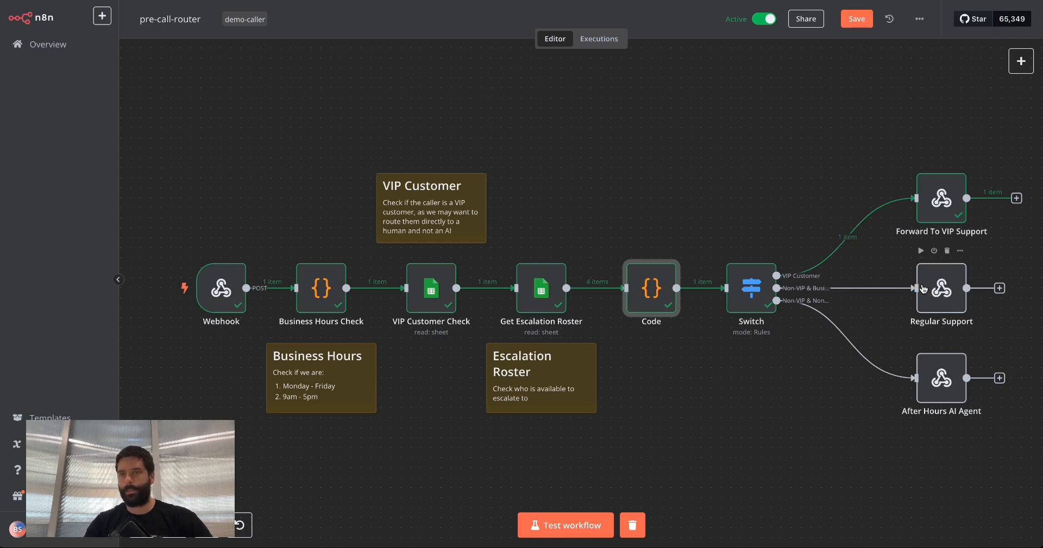
{"action": "key", "text": "ctrl+s"}
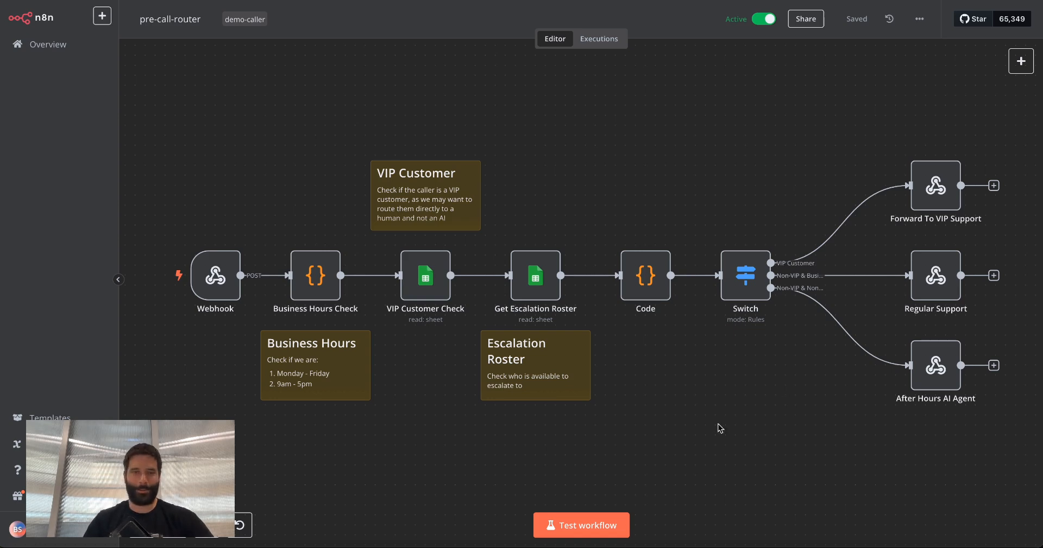
{"action": "left_click", "coordinate": [566, 530]}
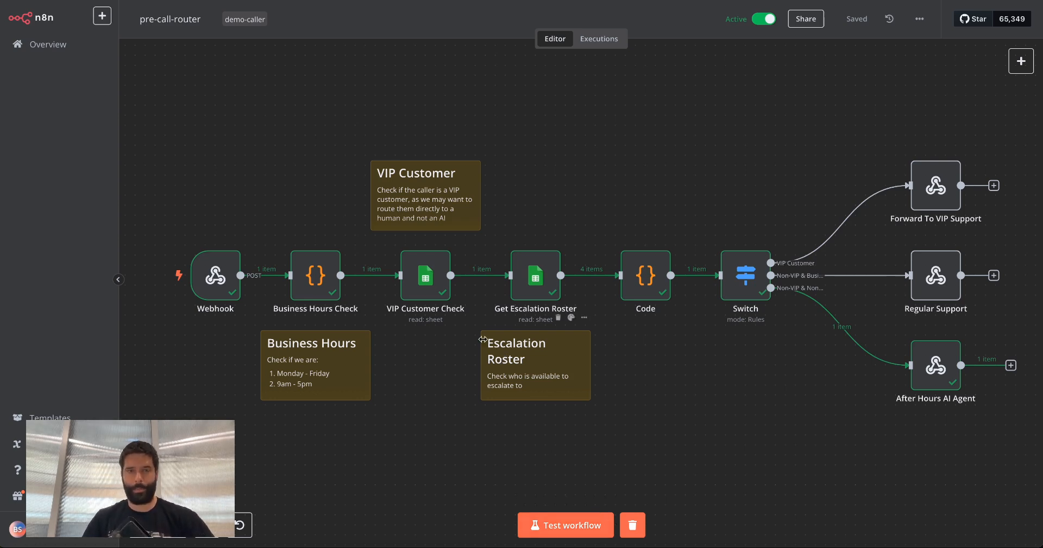
Review the Regular Support node's response body, including the number it dials, and return to the workflow canvas.
{"action": "mouse_move", "coordinate": [568, 142]}
{"action": "left_mouse_down"}
{"action": "mouse_move", "coordinate": [464, 254]}
{"action": "mouse_move", "coordinate": [911, 180]}
{"action": "mouse_move", "coordinate": [478, 1]}
{"action": "mouse_move", "coordinate": [896, 135]}
{"action": "mouse_move", "coordinate": [559, 190]}
{"action": "mouse_move", "coordinate": [465, 228]}
{"action": "mouse_move", "coordinate": [661, 251]}
{"action": "mouse_move", "coordinate": [920, 361]}
{"action": "mouse_move", "coordinate": [826, 310]}
{"action": "mouse_move", "coordinate": [842, 263]}
{"action": "mouse_move", "coordinate": [918, 270]}
{"action": "left_mouse_up"}
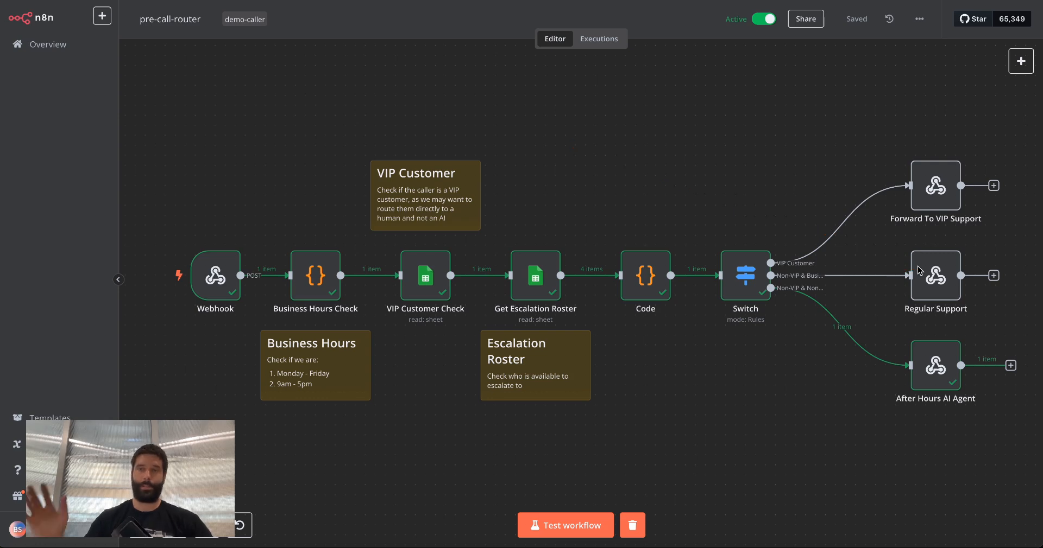
{"action": "mouse_move", "coordinate": [860, 291]}
{"action": "mouse_move", "coordinate": [749, 430]}
{"action": "left_mouse_down"}
{"action": "mouse_move", "coordinate": [919, 271]}
{"action": "mouse_move", "coordinate": [922, 280]}
{"action": "left_mouse_up"}
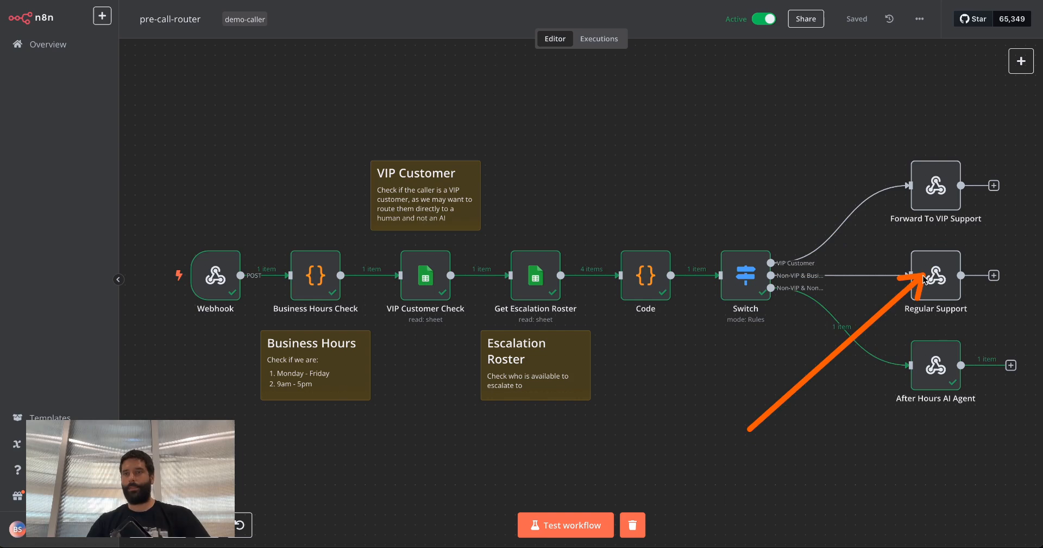
{"action": "mouse_move", "coordinate": [923, 279]}
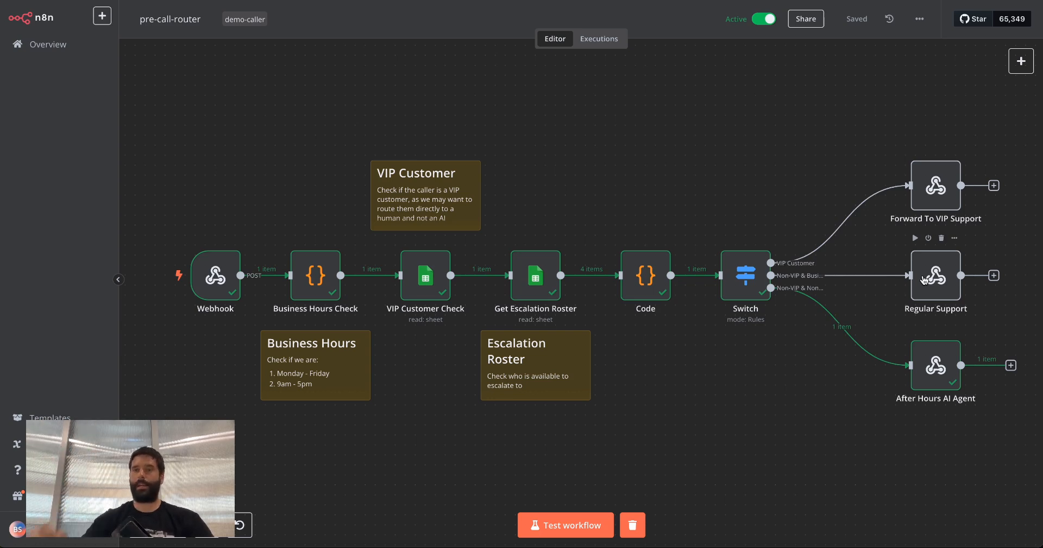
{"action": "double_click", "coordinate": [924, 280]}
{"action": "left_click_drag", "start_coordinate": [736, 235], "coordinate": [735, 295]}
{"action": "double_click", "coordinate": [499, 247]}
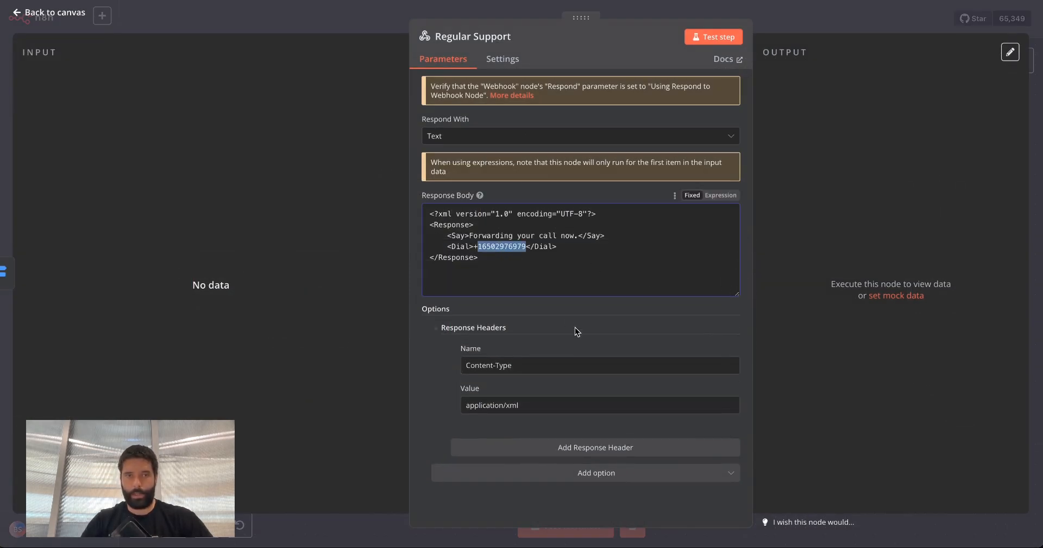
{"action": "left_click", "coordinate": [806, 18]}
{"action": "left_click_drag", "start_coordinate": [769, 450], "coordinate": [923, 284]}
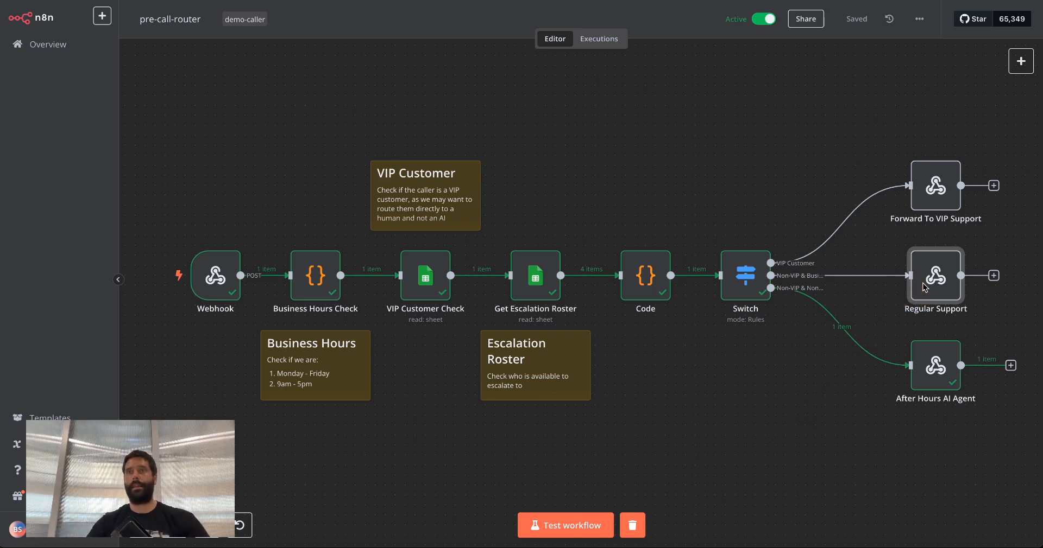
Switch to the Twiio-N8N-Retell-AI-Caller board and examine the flow from Twilio's call instructions to the Retell AI agent.
{"action": "mouse_move", "coordinate": [924, 287]}
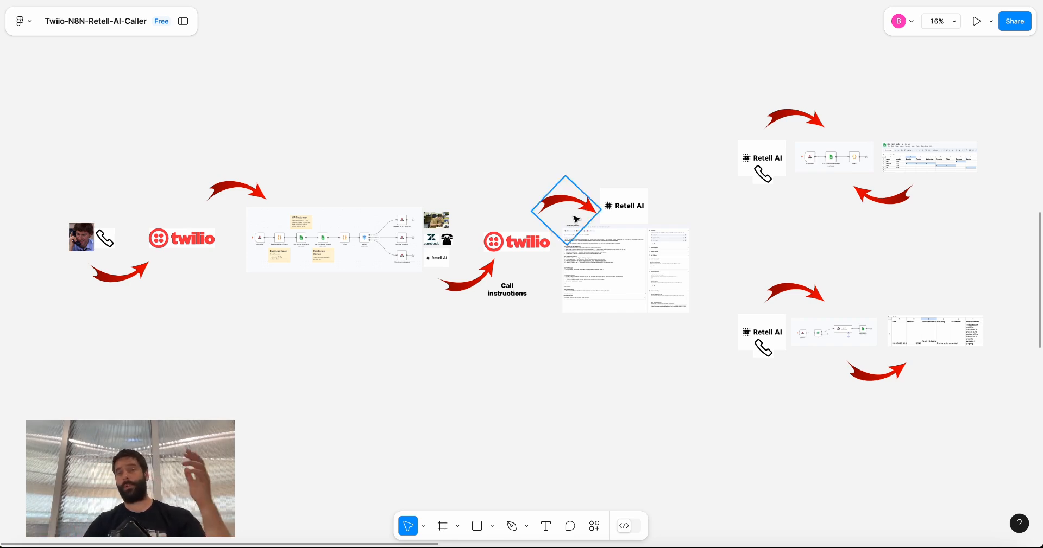
{"action": "scroll", "coordinate": [670, 257], "scroll_direction": "up", "scroll_amount": 5}
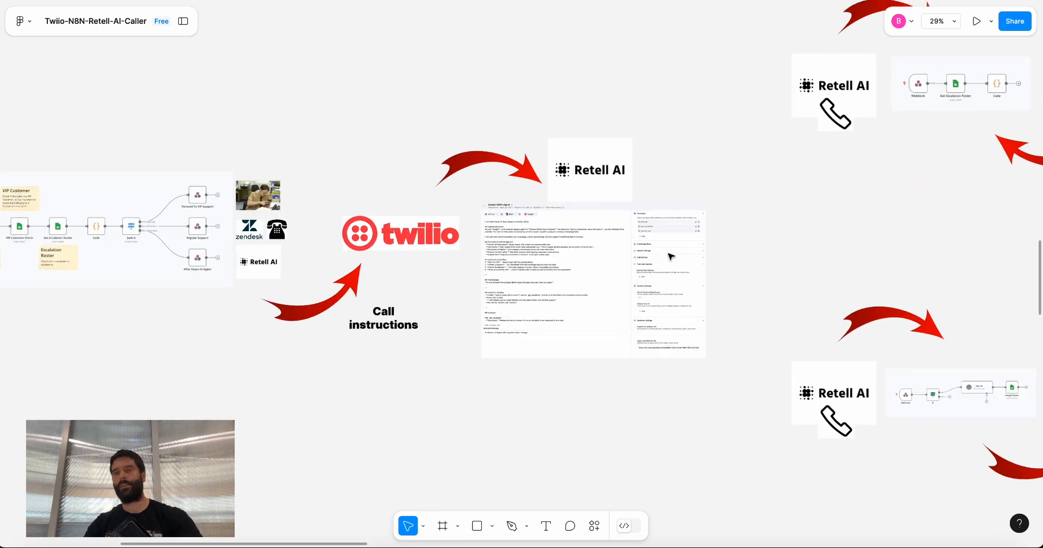
{"action": "scroll", "coordinate": [670, 257], "scroll_direction": "down", "scroll_amount": 5}
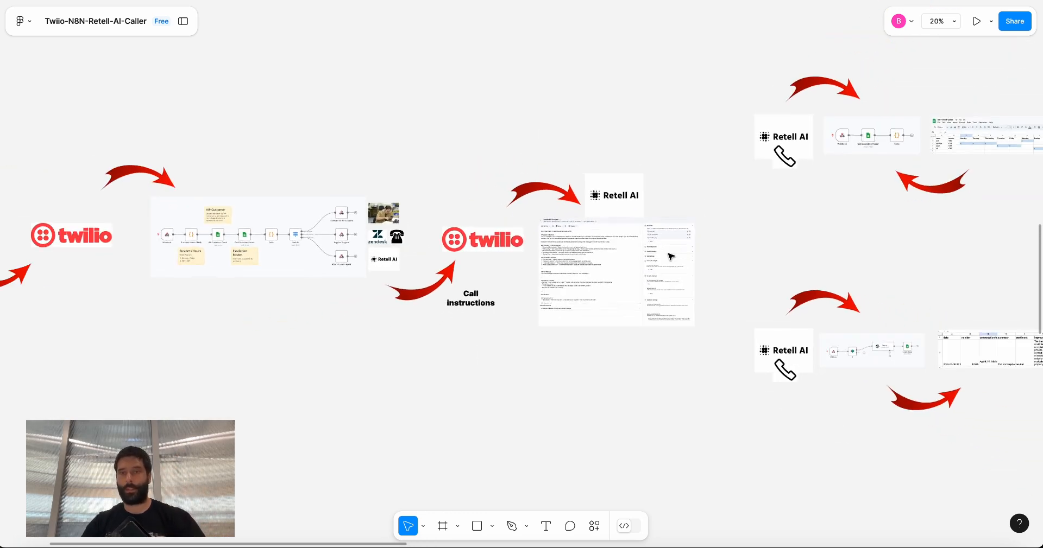